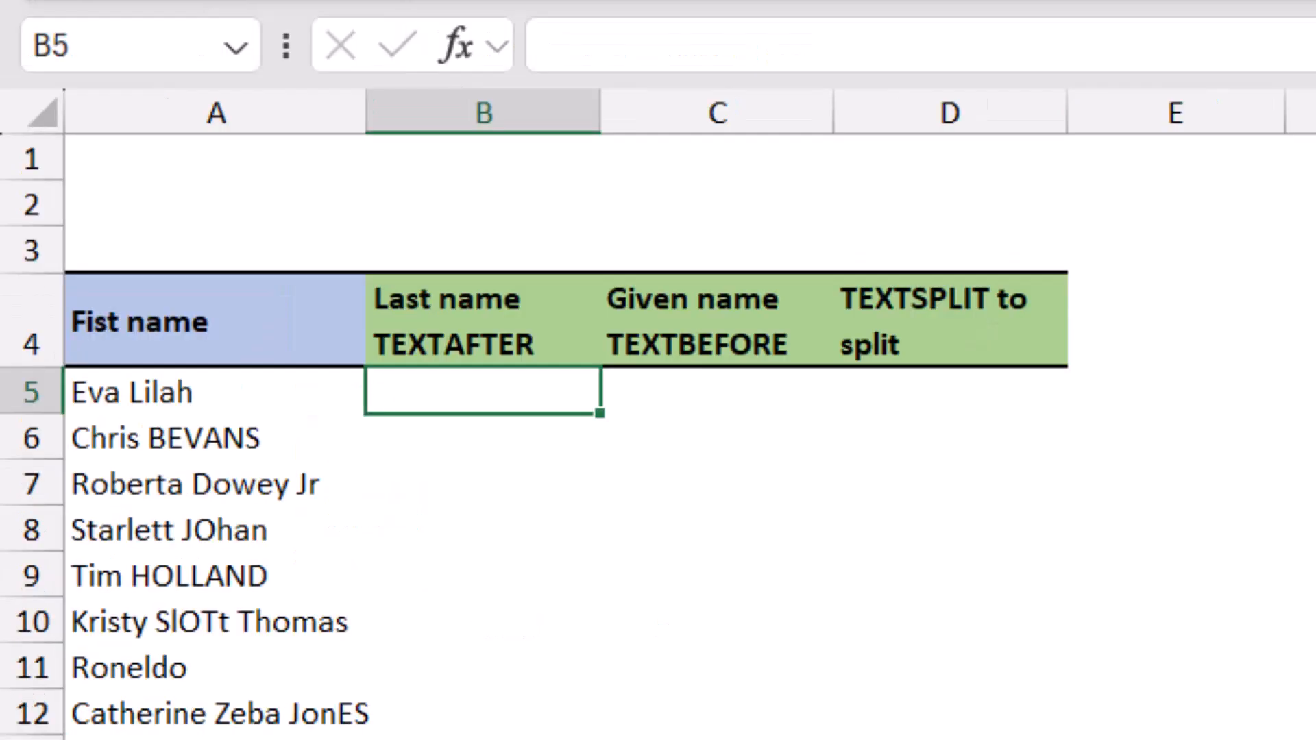
# Enter =TEXTAFTER(A5," ") in cell B5 to extract the text after the first space of the full name.
pyautogui.write('=texta')
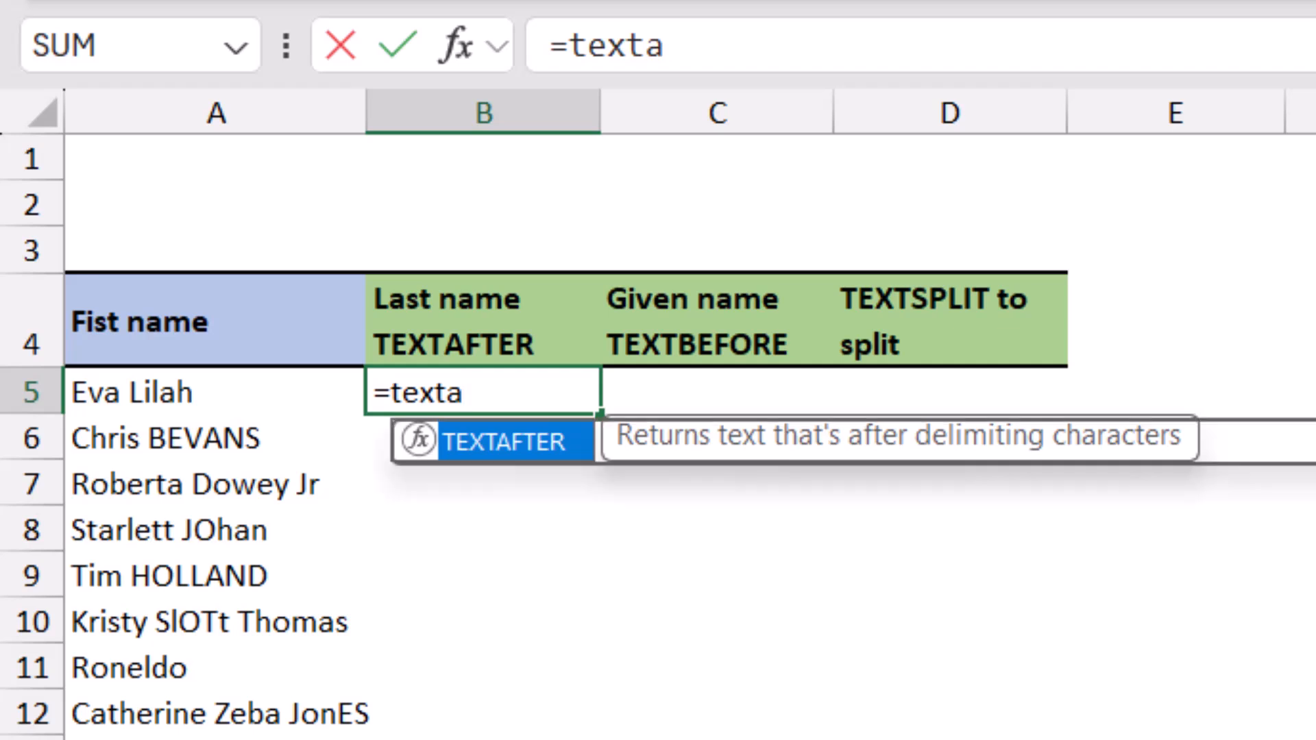
pyautogui.press('Tab')
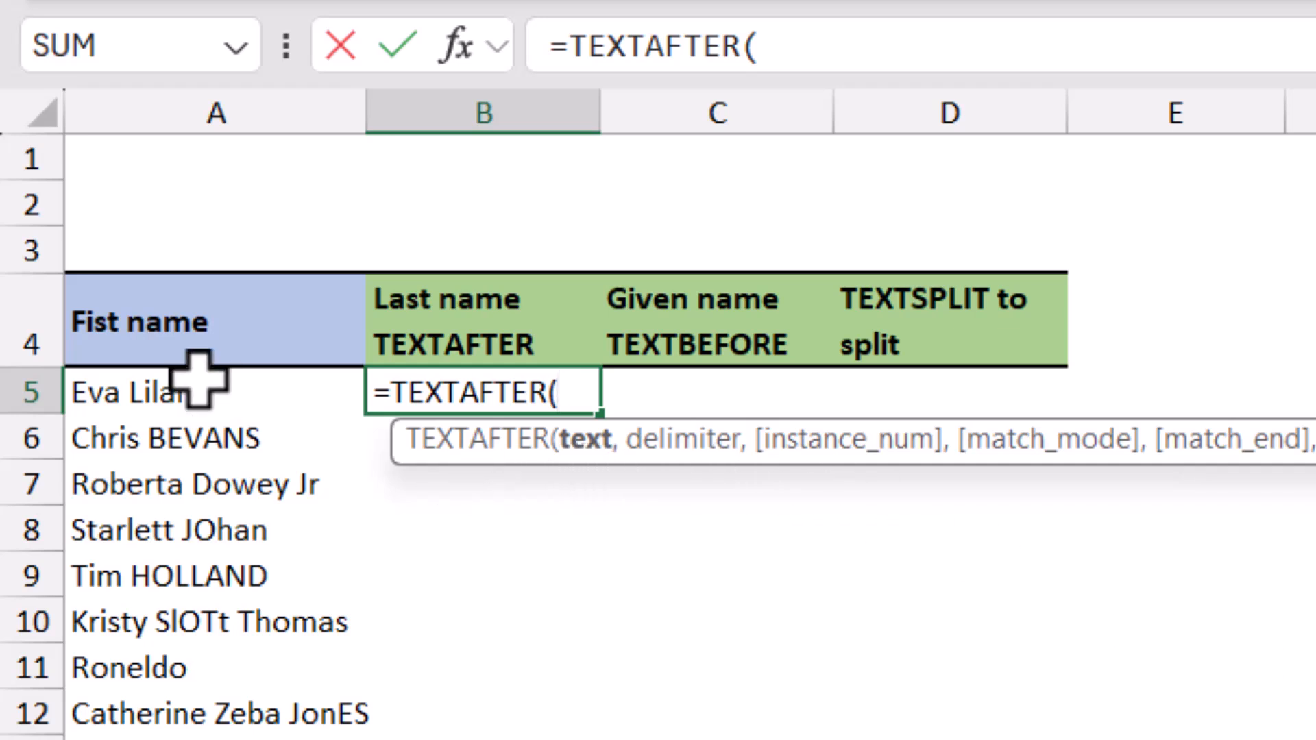
pyautogui.click(260, 403)
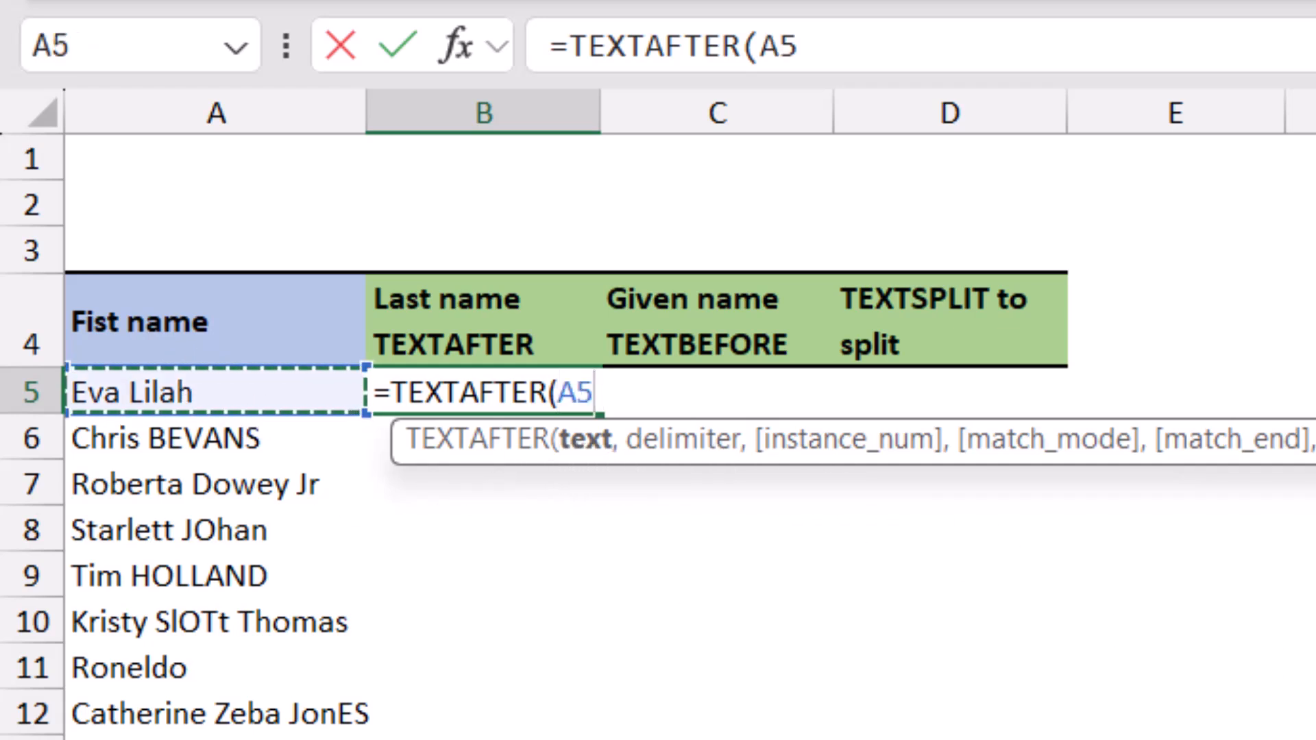
pyautogui.write(',')
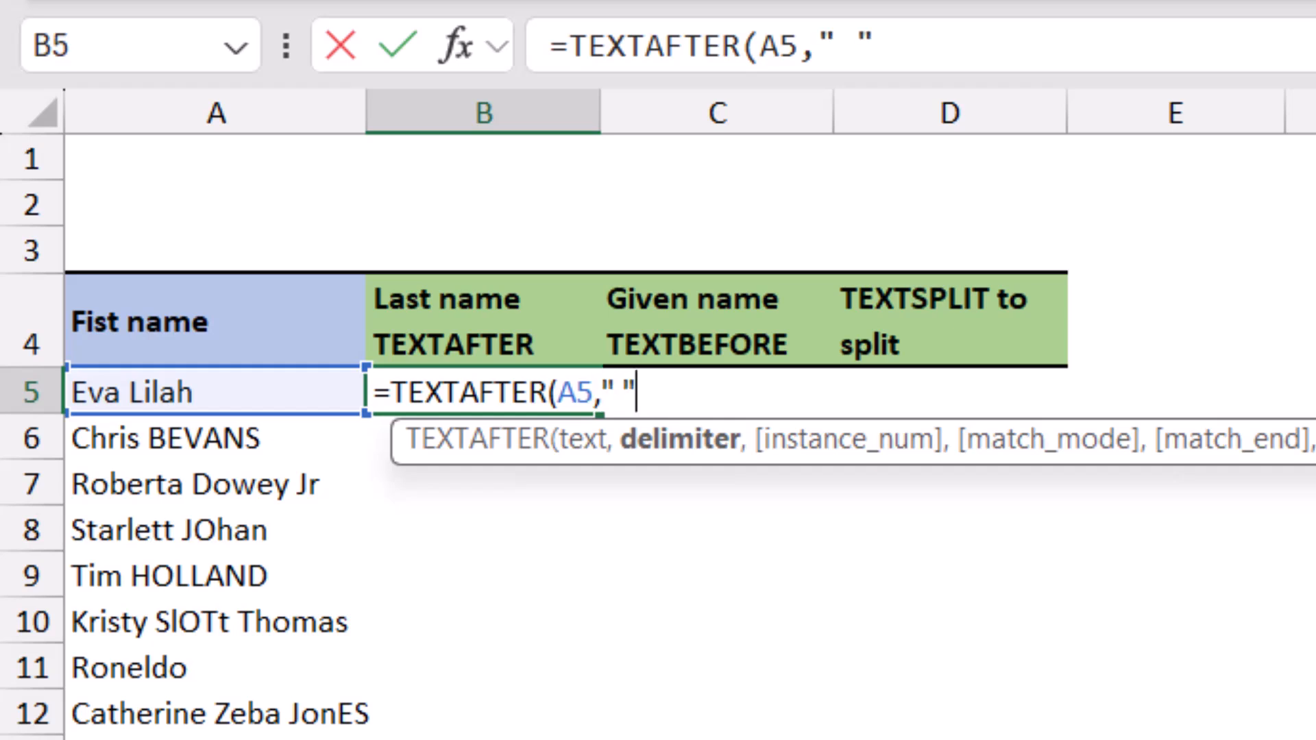
pyautogui.write('" ")')
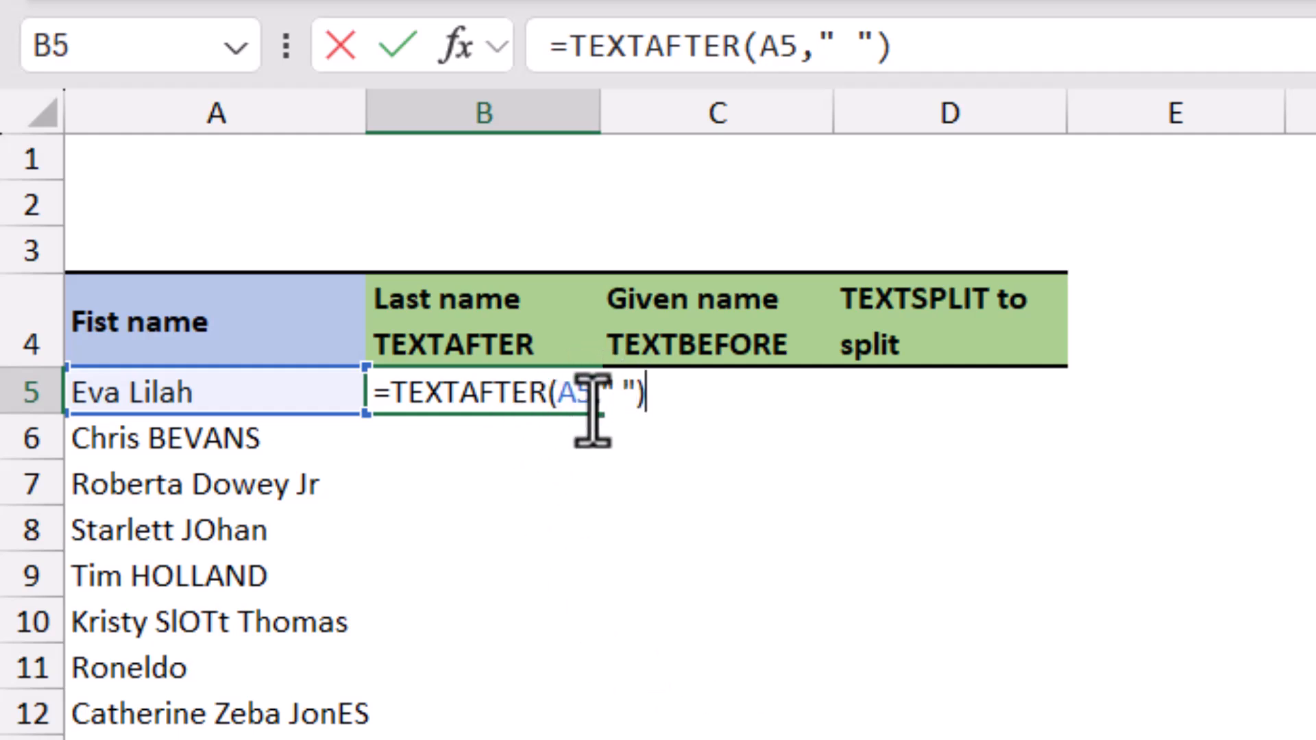
pyautogui.press('Return')
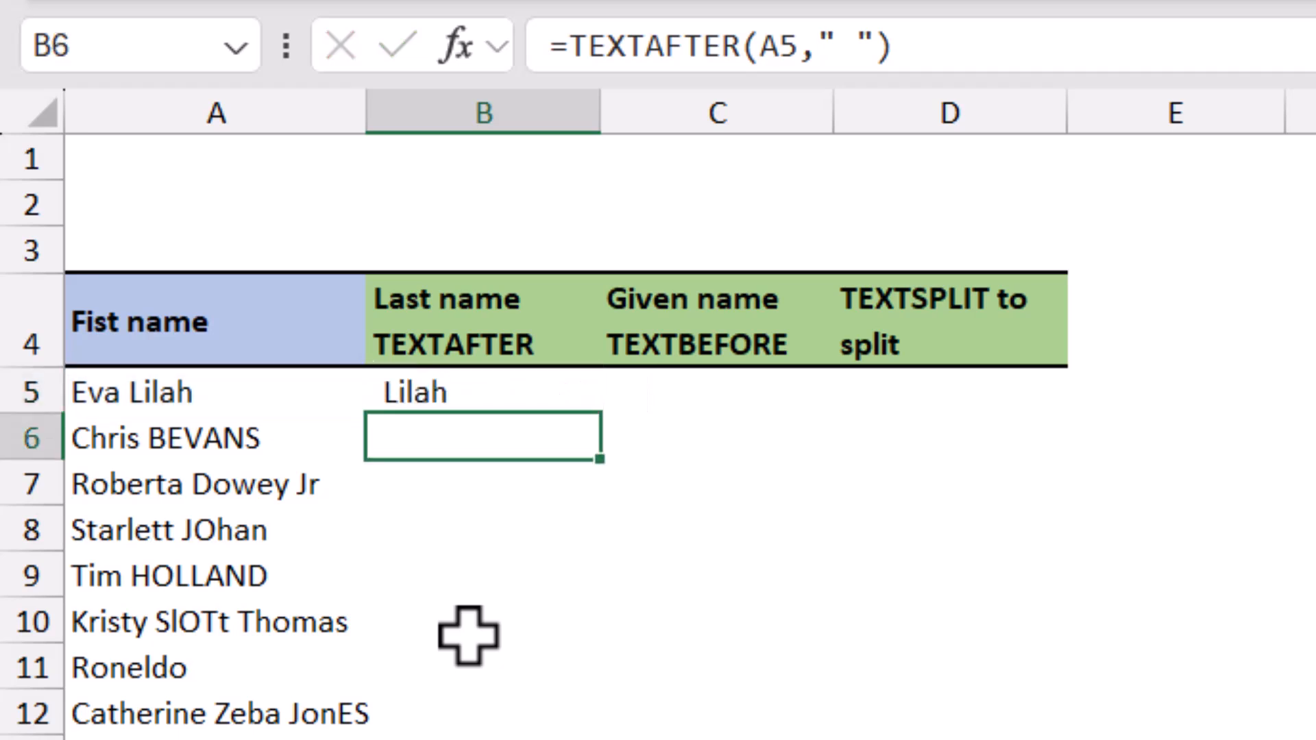
# Copy the TEXTAFTER formula from B5 down to B12 and inspect the copied formula in B11.
pyautogui.press('Up')
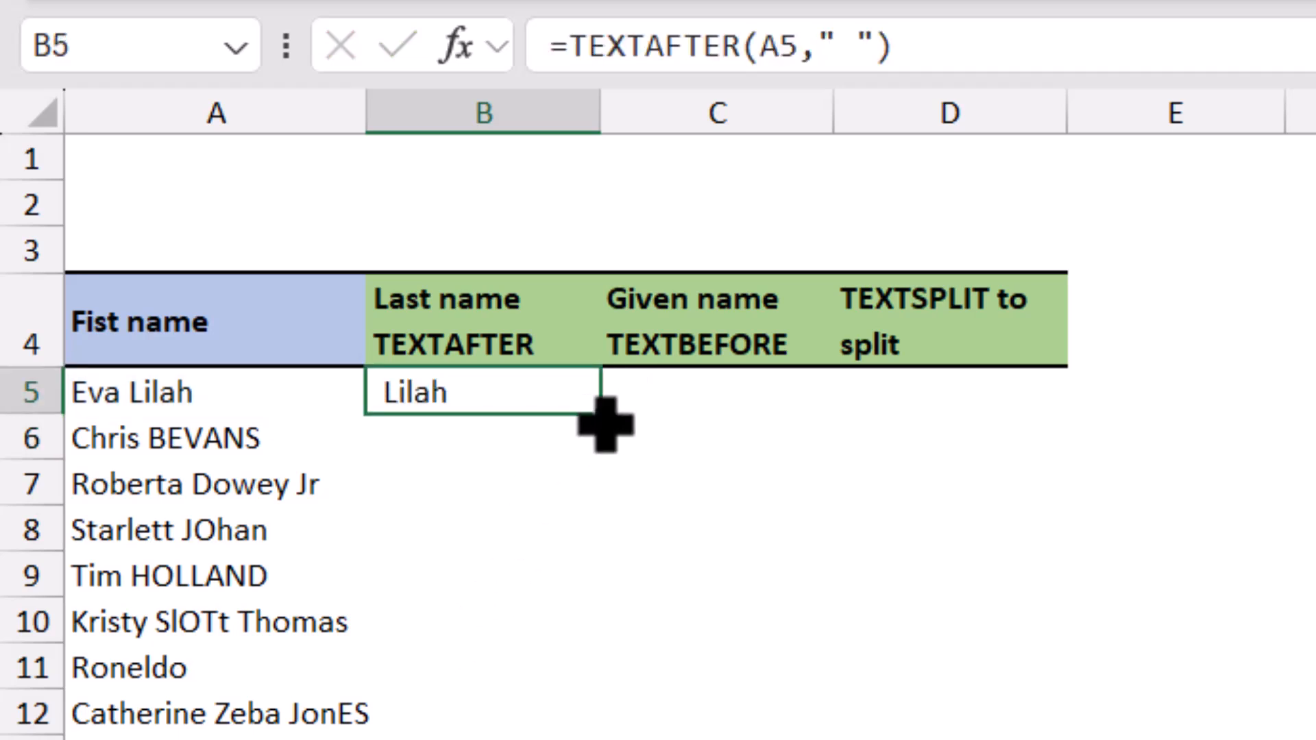
pyautogui.moveTo(601, 415); pyautogui.dragTo(553, 728)
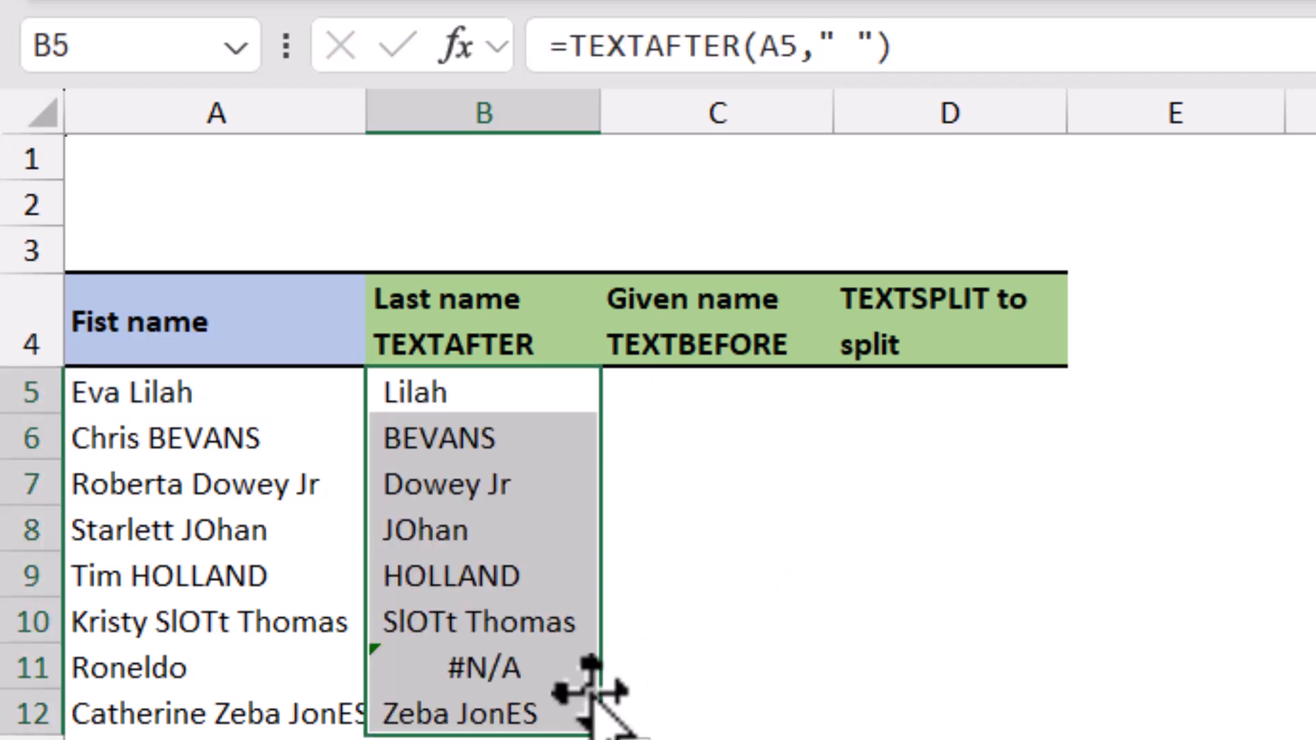
pyautogui.click(473, 663)
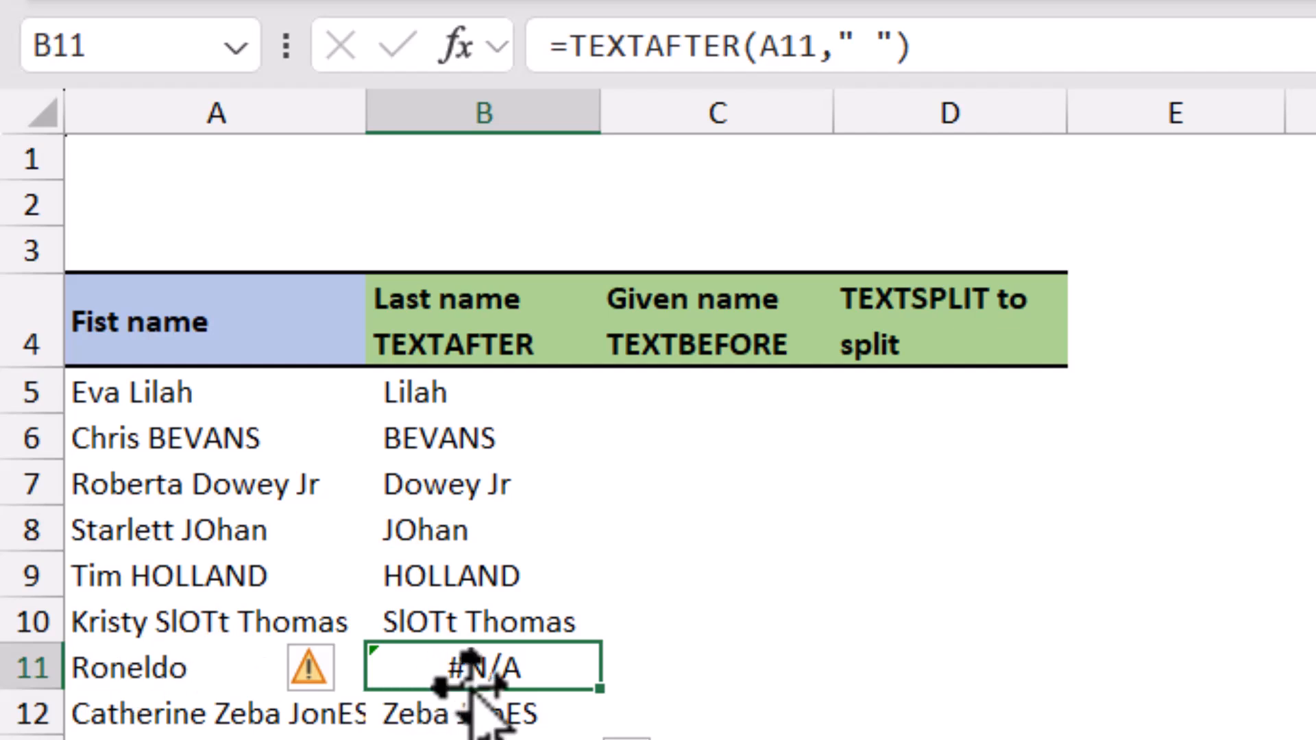
# Enter =TEXTBEFORE(A5," ",2) in cell C5 to extract the text before the second space.
pyautogui.click(725, 384)
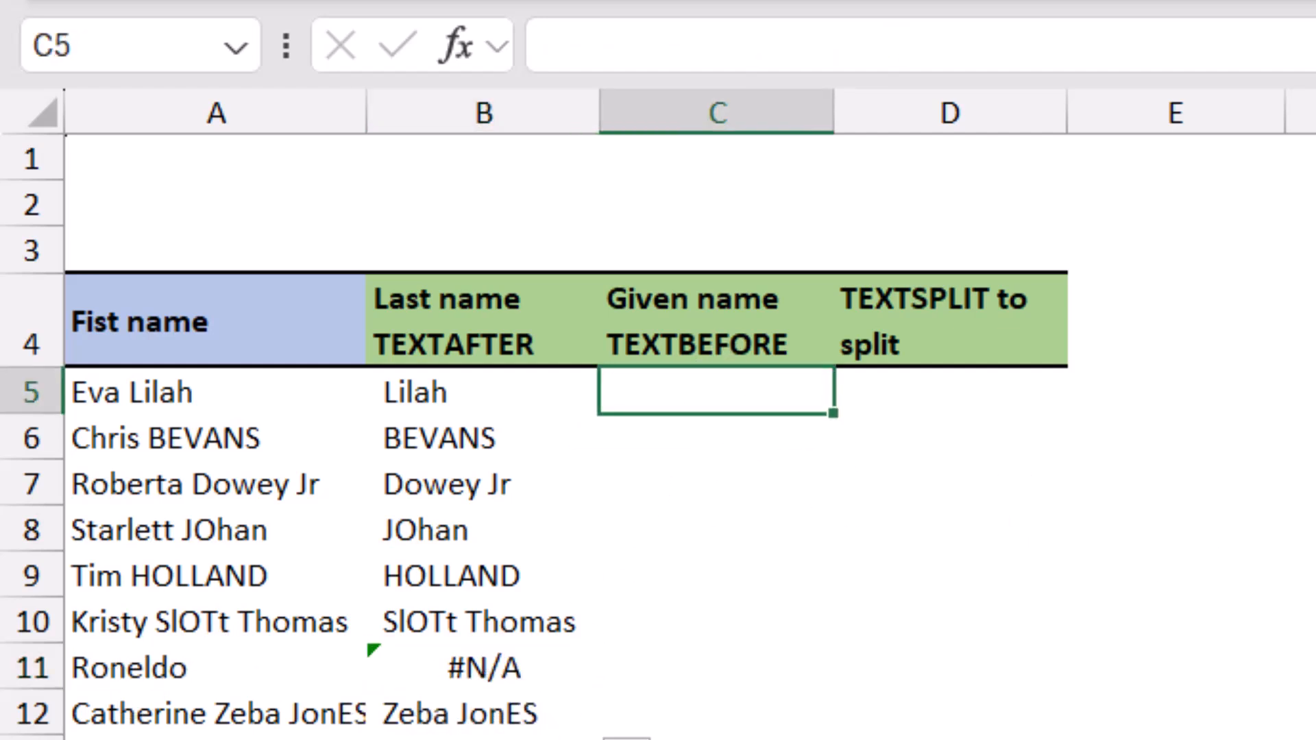
pyautogui.write('=tex')
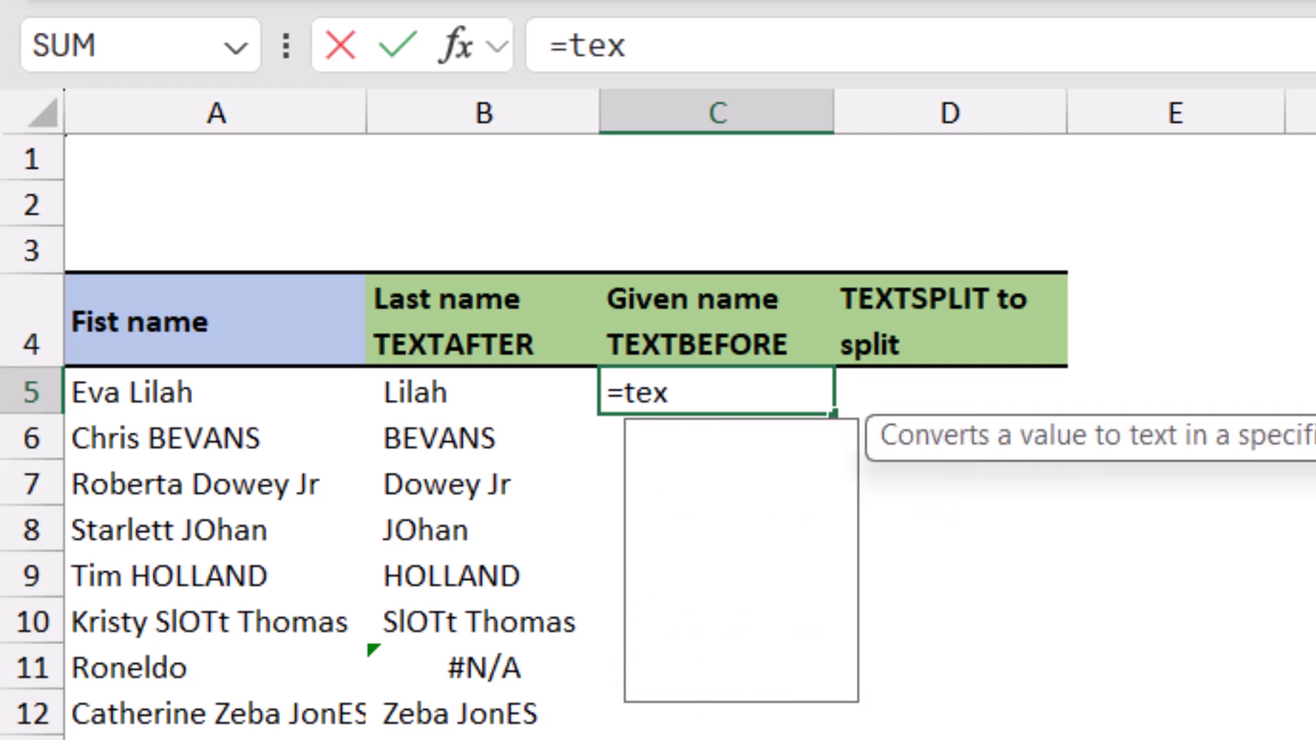
pyautogui.write('tb')
pyautogui.press('Tab')
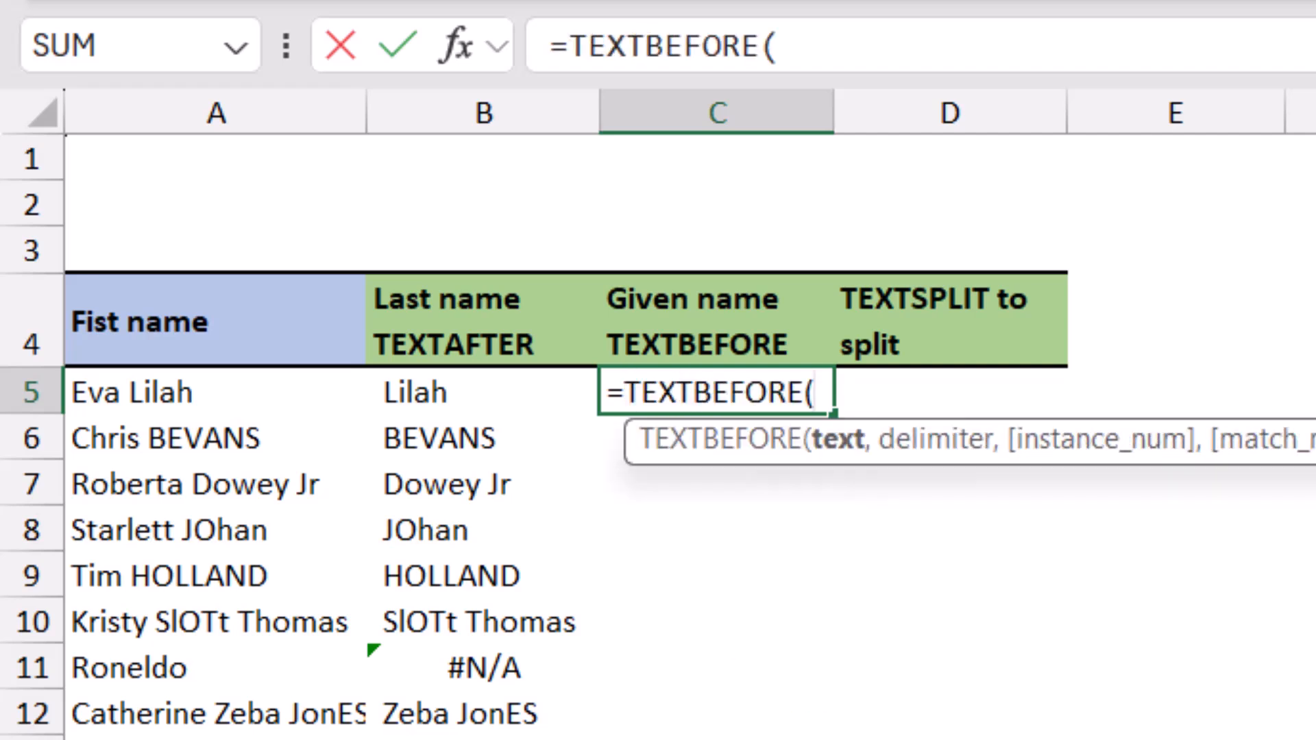
pyautogui.click(220, 390)
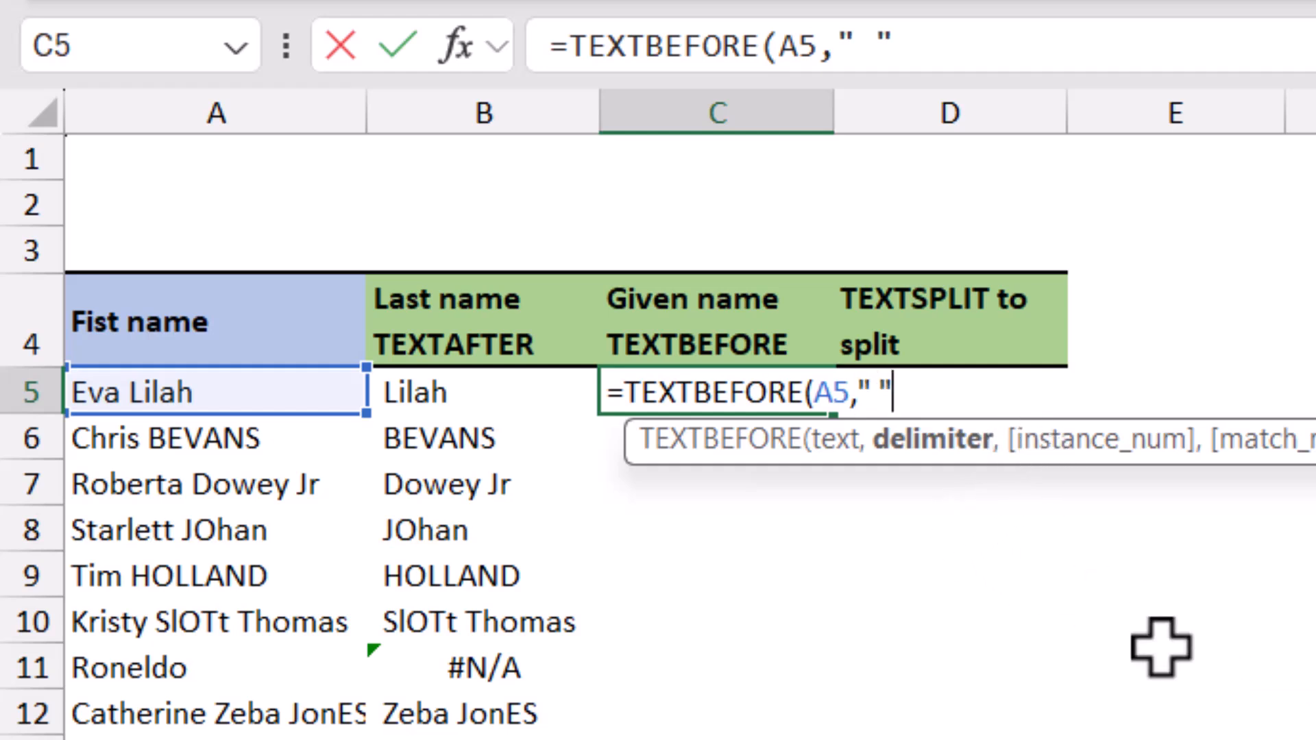
pyautogui.write('," ",')
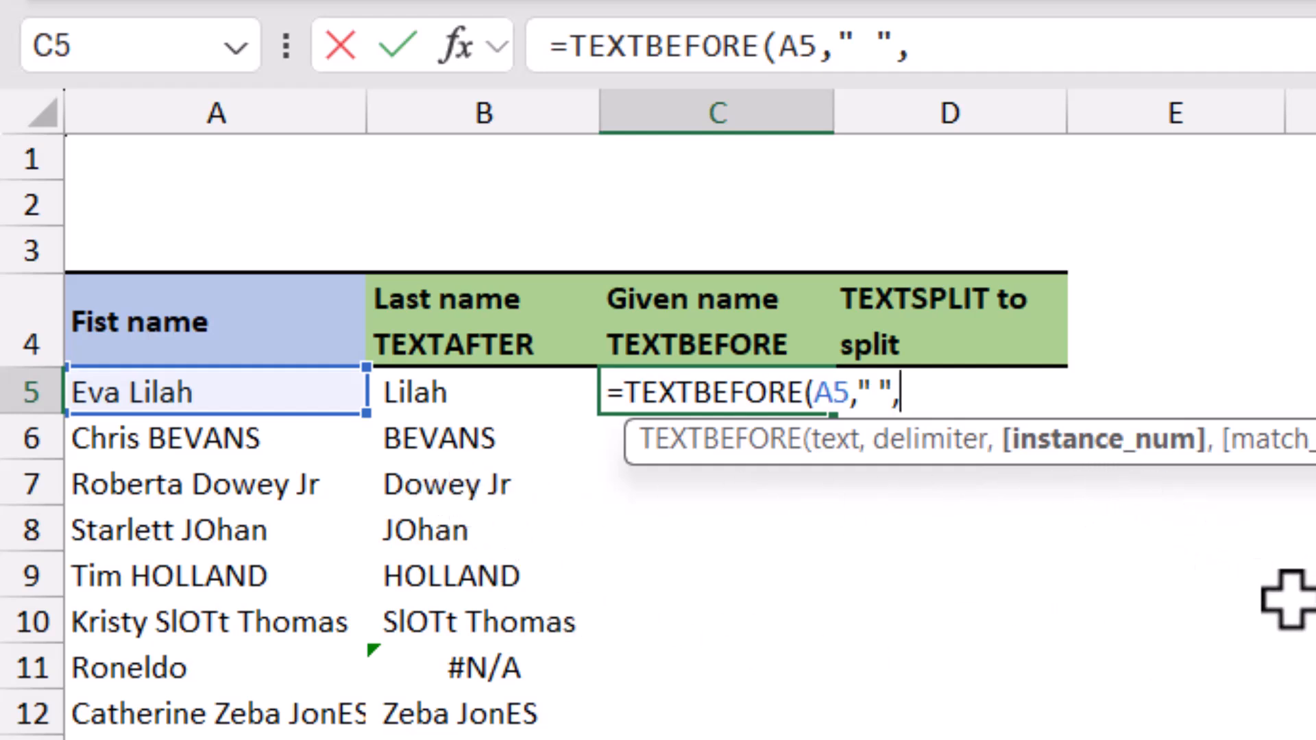
pyautogui.write('2')
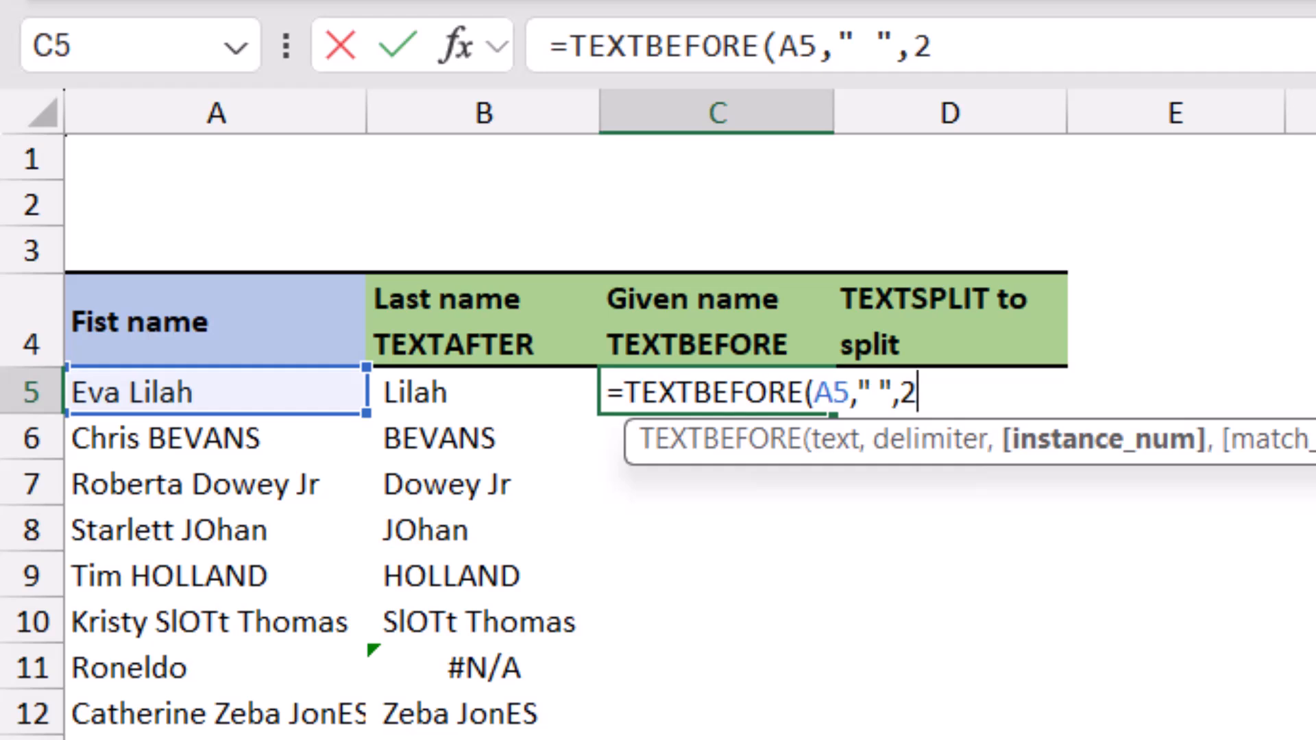
pyautogui.write(')')
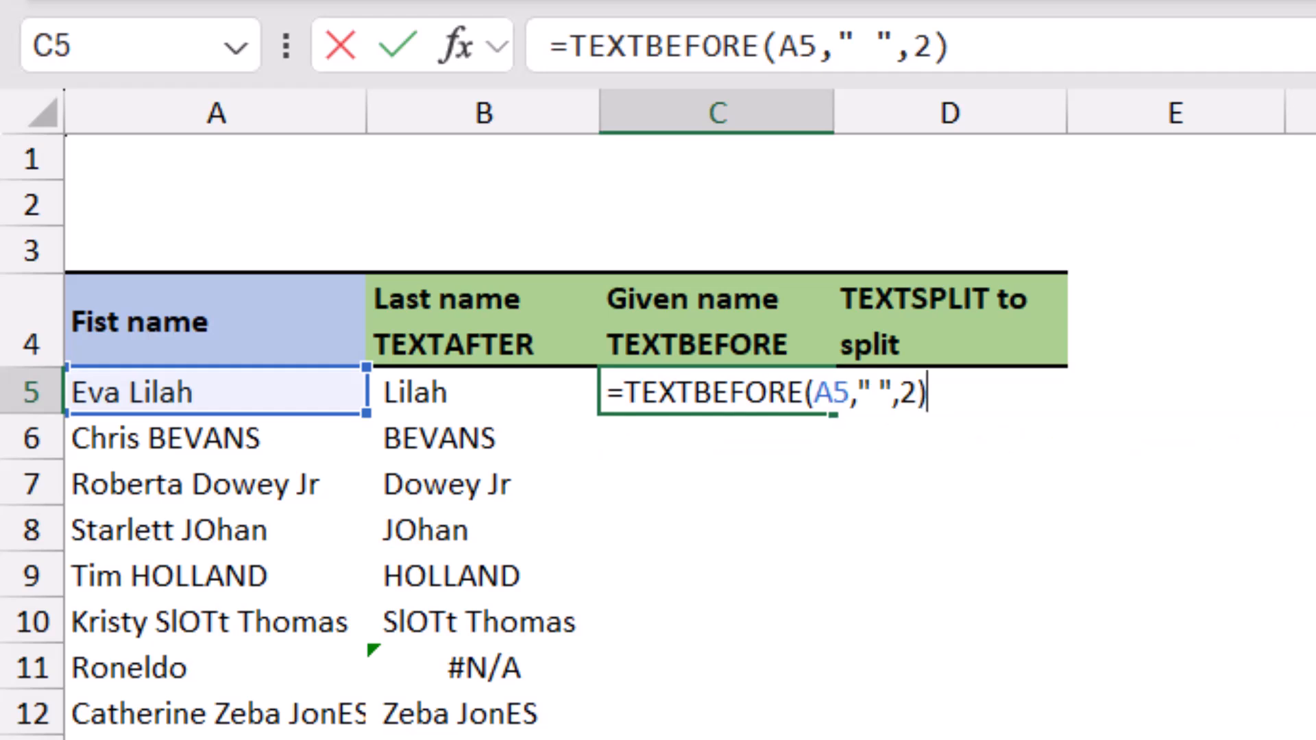
pyautogui.press('Return')
# Copy the TEXTBEFORE formula from C5 down to C12 and check the result in C11.
pyautogui.press('Up')
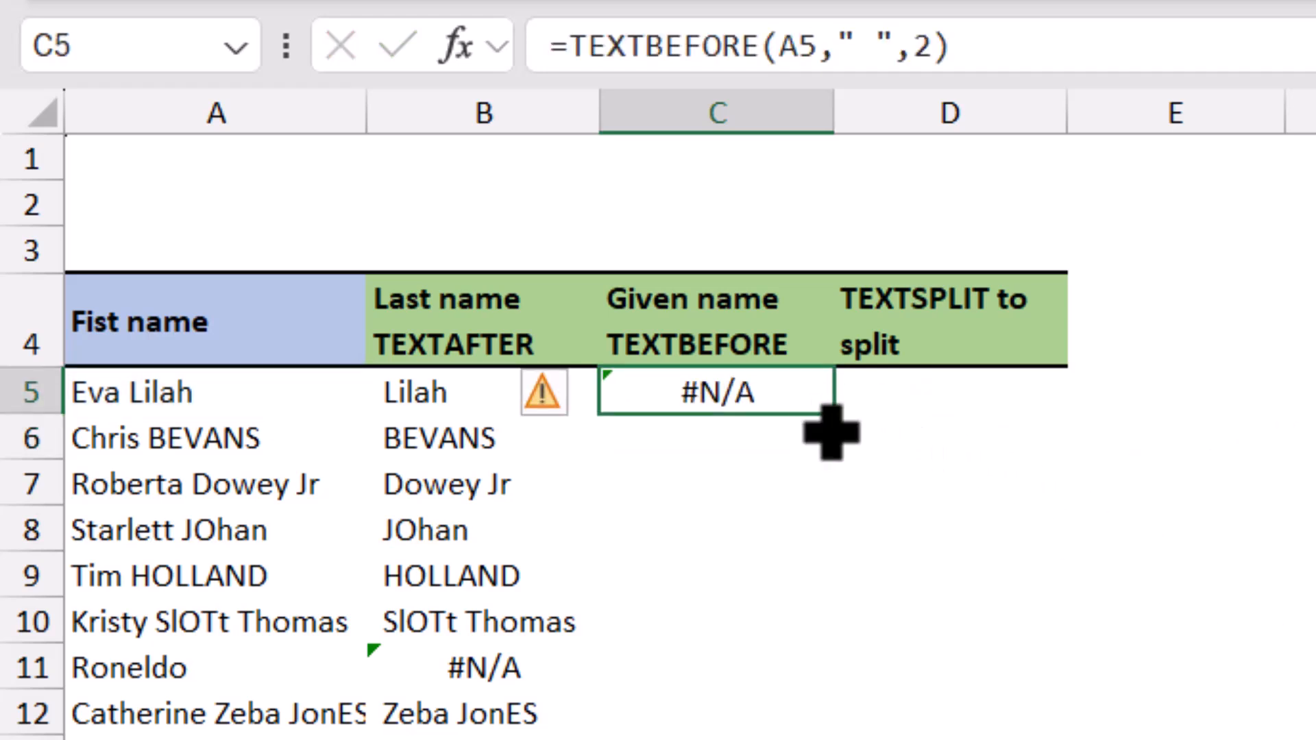
pyautogui.moveTo(845, 414); pyautogui.dragTo(816, 708)
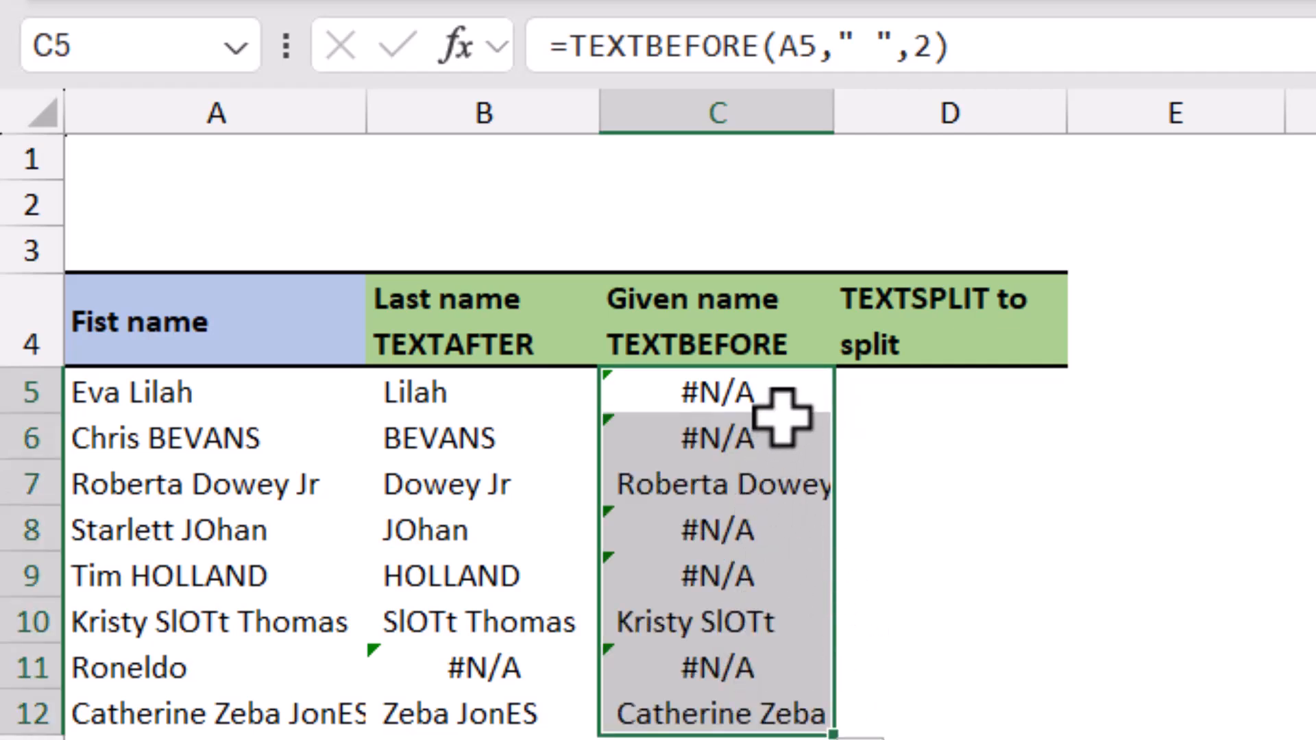
pyautogui.click(751, 675)
# Add A5 as the if_not_found argument of the TEXTBEFORE formula in C5, leaving match_mode and match_end empty, and fill it down to C12.
pyautogui.click(779, 391)
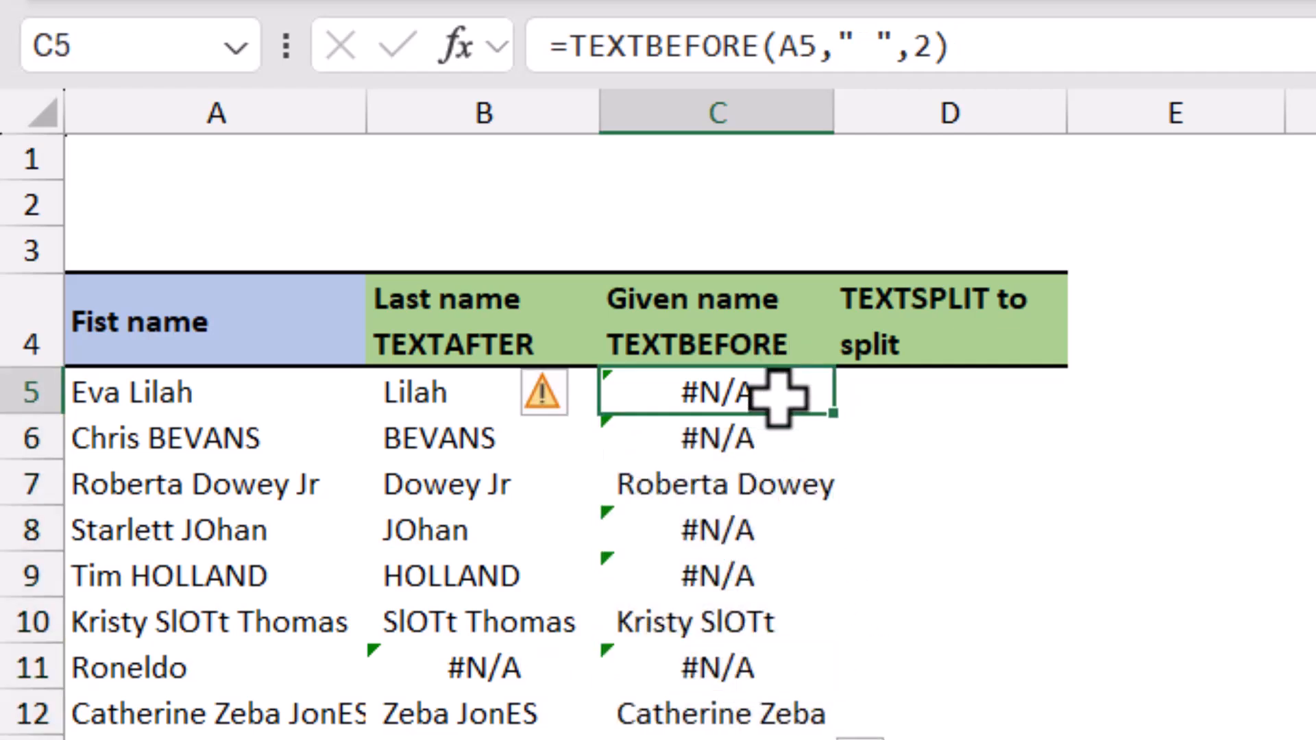
pyautogui.press('F2')
pyautogui.click(912, 377)
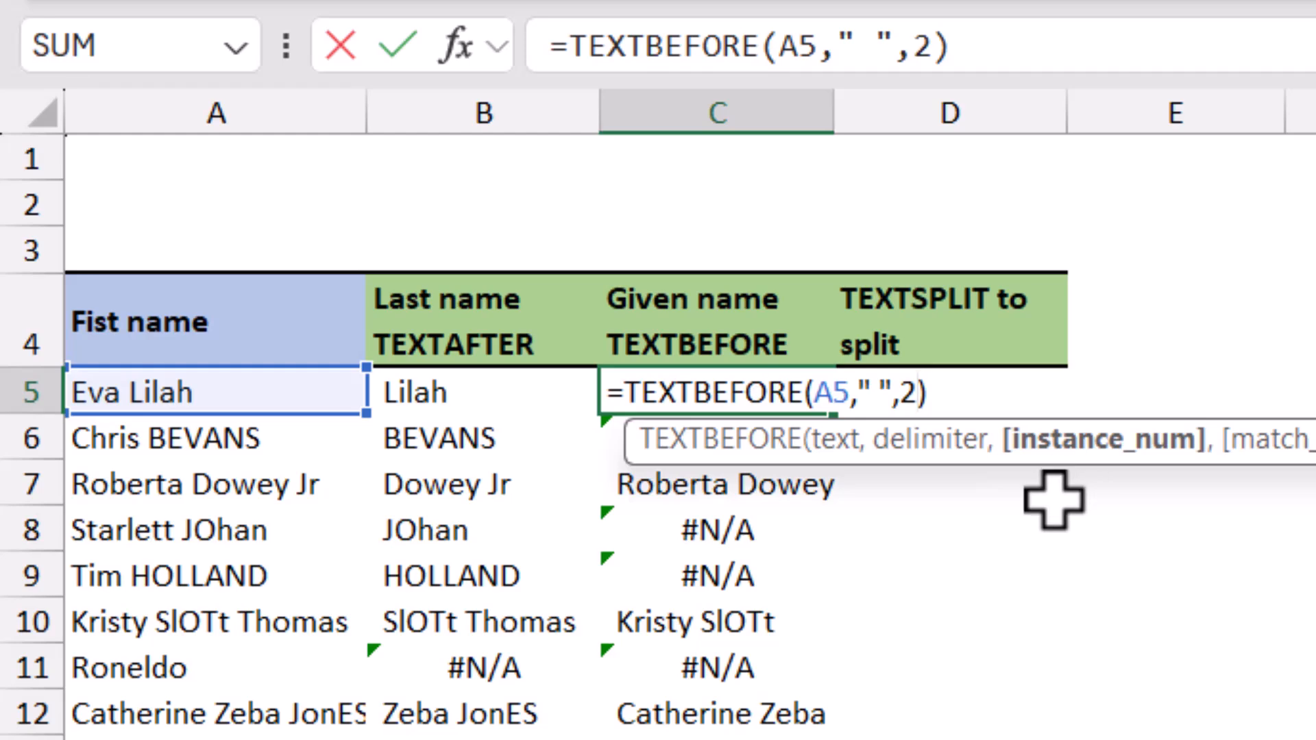
pyautogui.write(',')
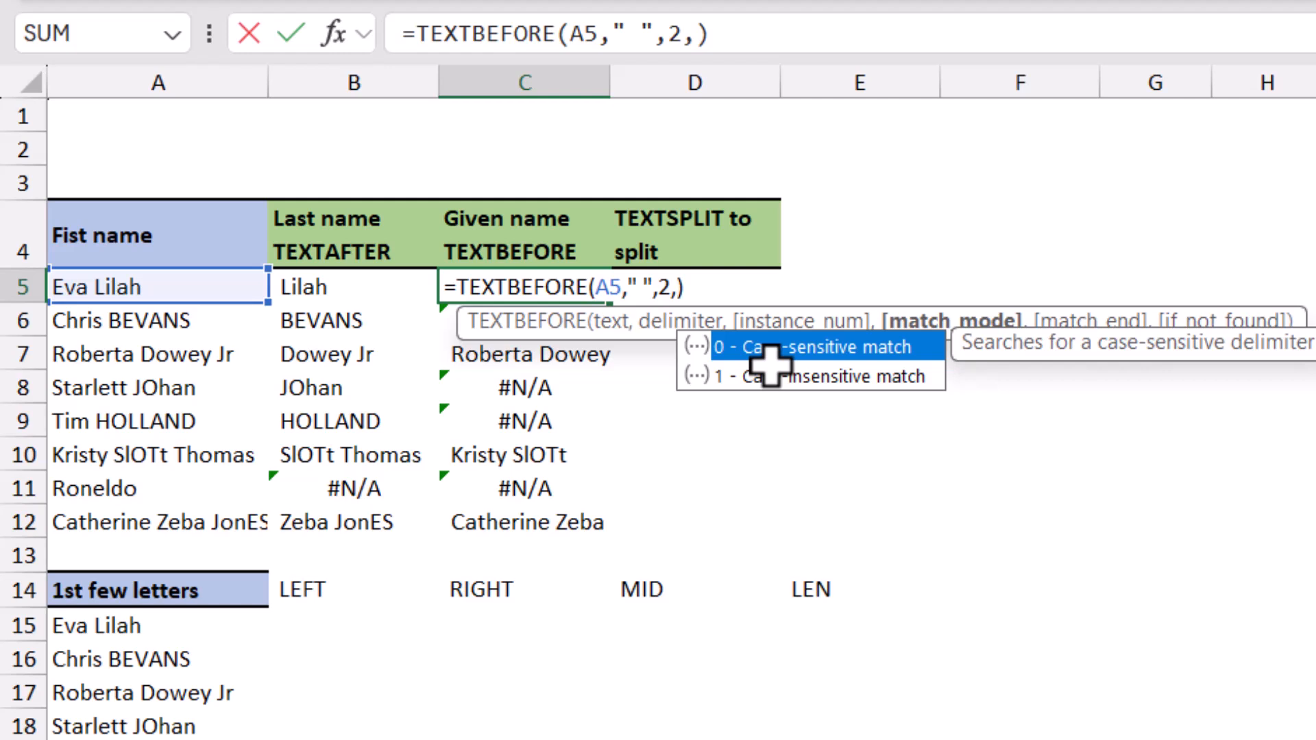
pyautogui.write(',')
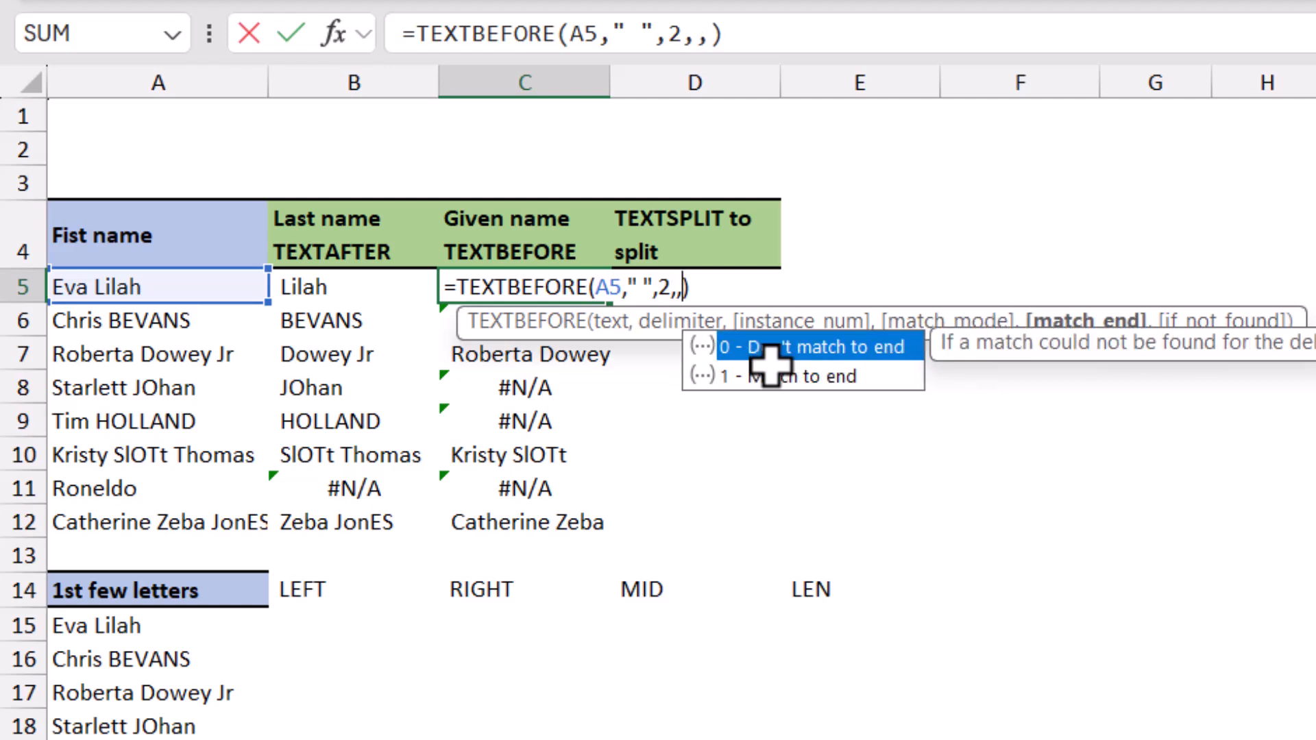
pyautogui.write(',')
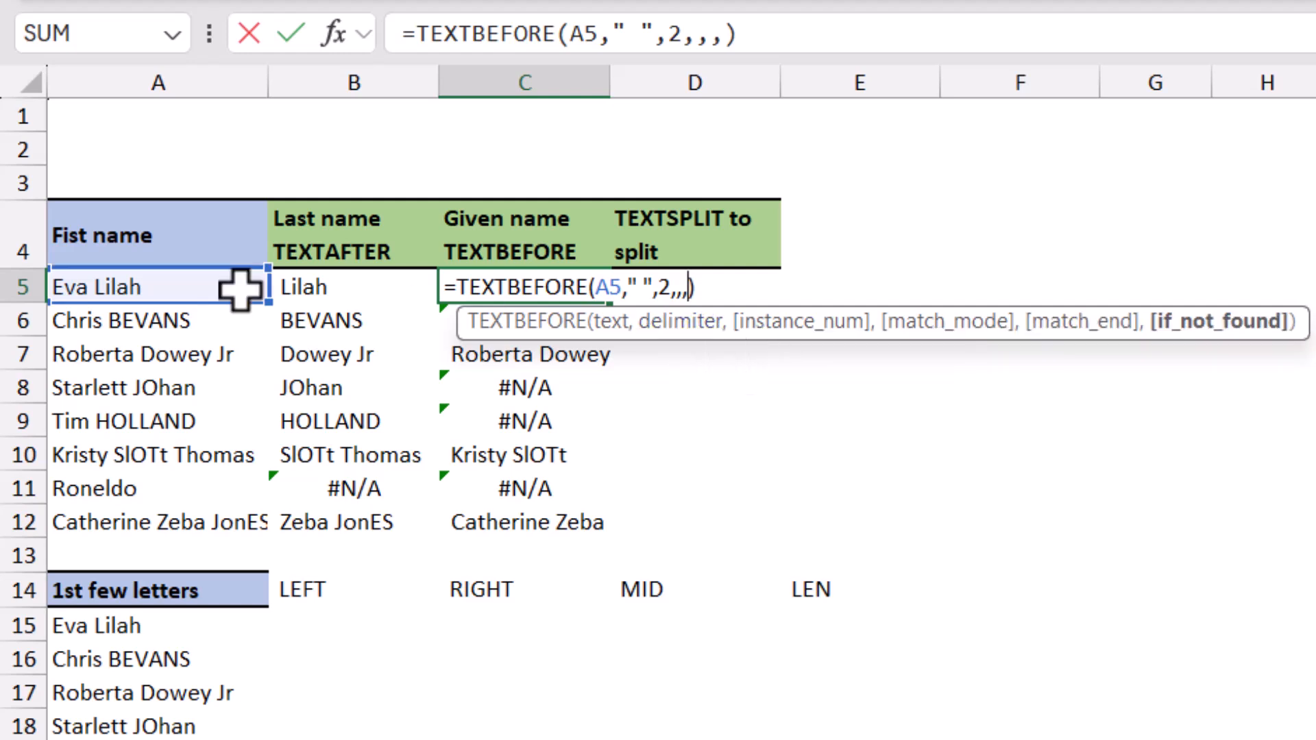
pyautogui.click(165, 284)
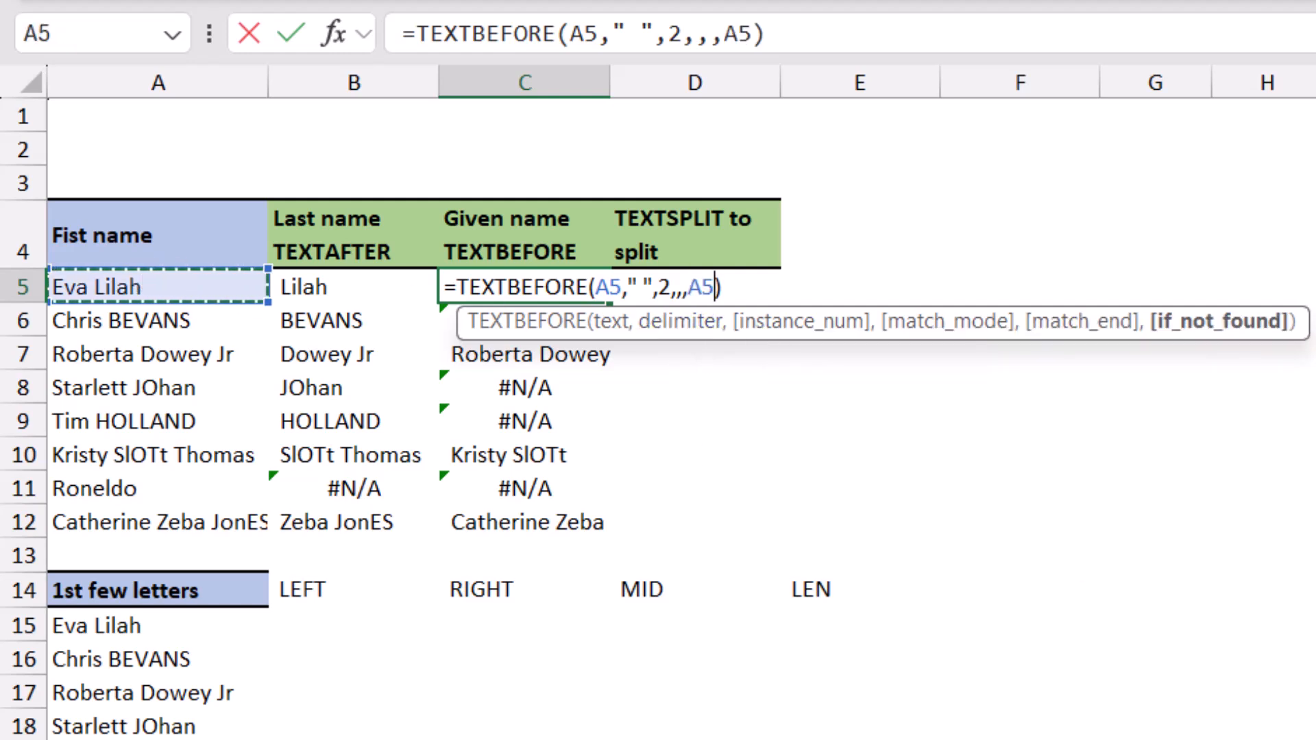
pyautogui.press('Return')
pyautogui.press('Up')
pyautogui.moveTo(609, 302); pyautogui.dragTo(582, 538)
# Add -1 as the instance number of the TEXTAFTER formula in B5 and fill it down to B12.
pyautogui.click(369, 287)
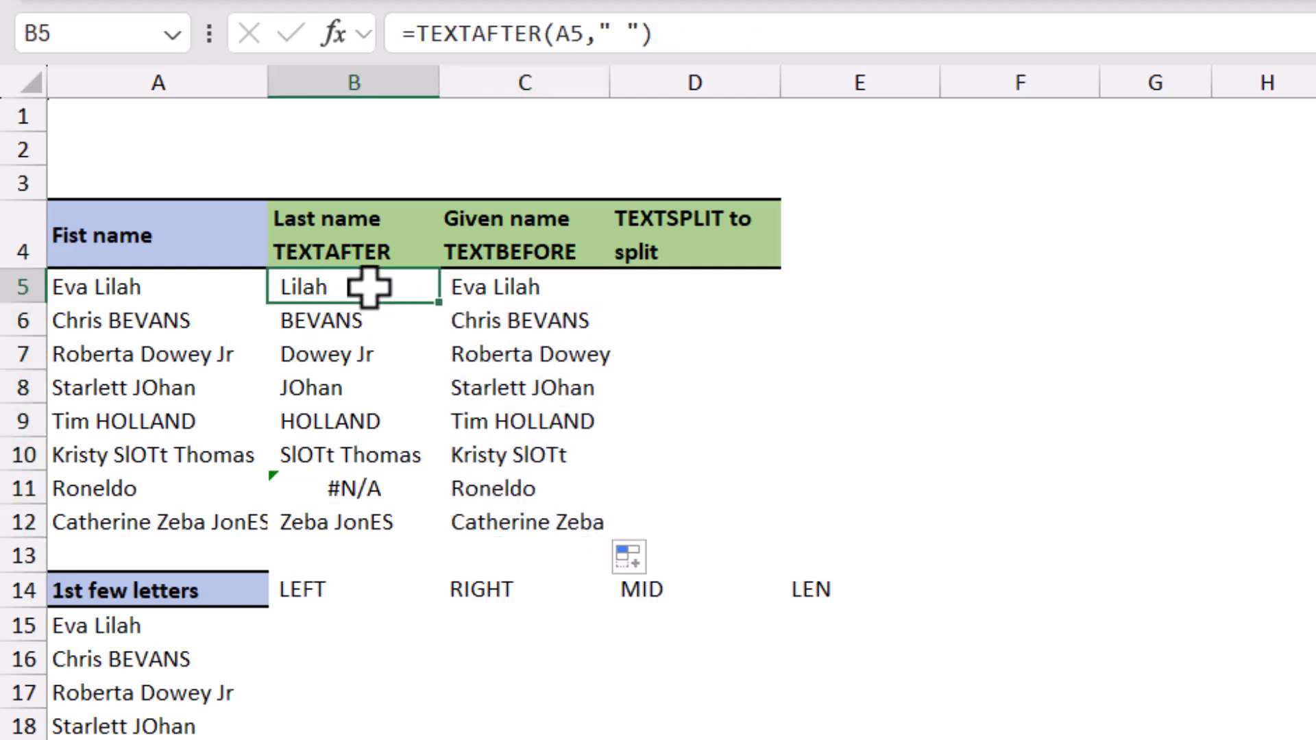
pyautogui.doubleClick(369, 286)
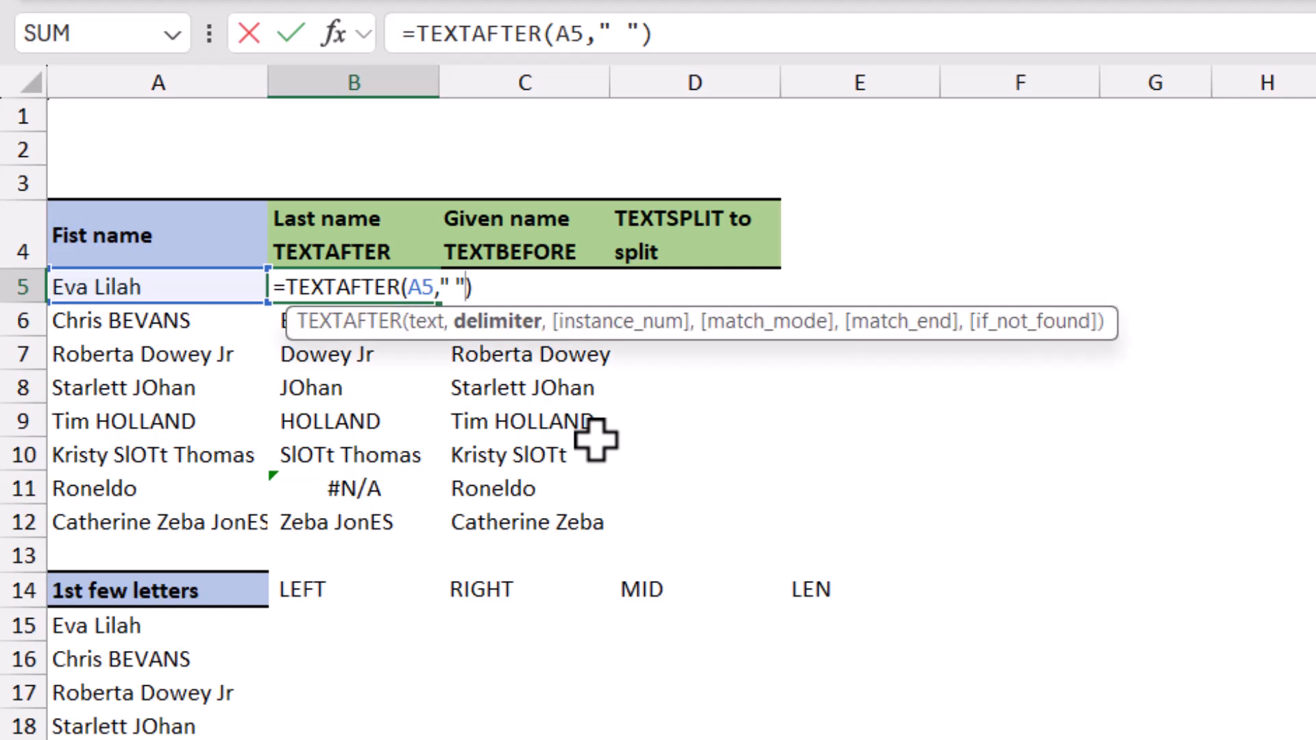
pyautogui.write(',-1')
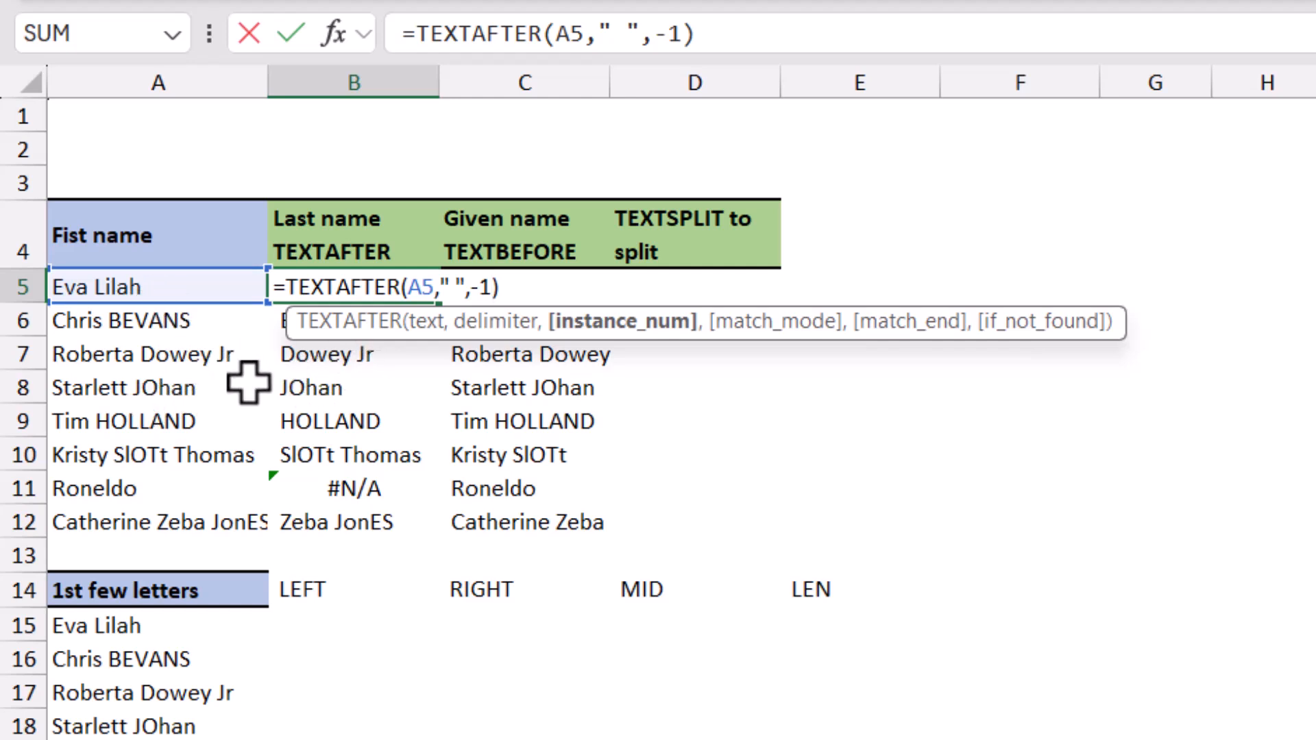
pyautogui.hotkey('ctrl', 'Return')
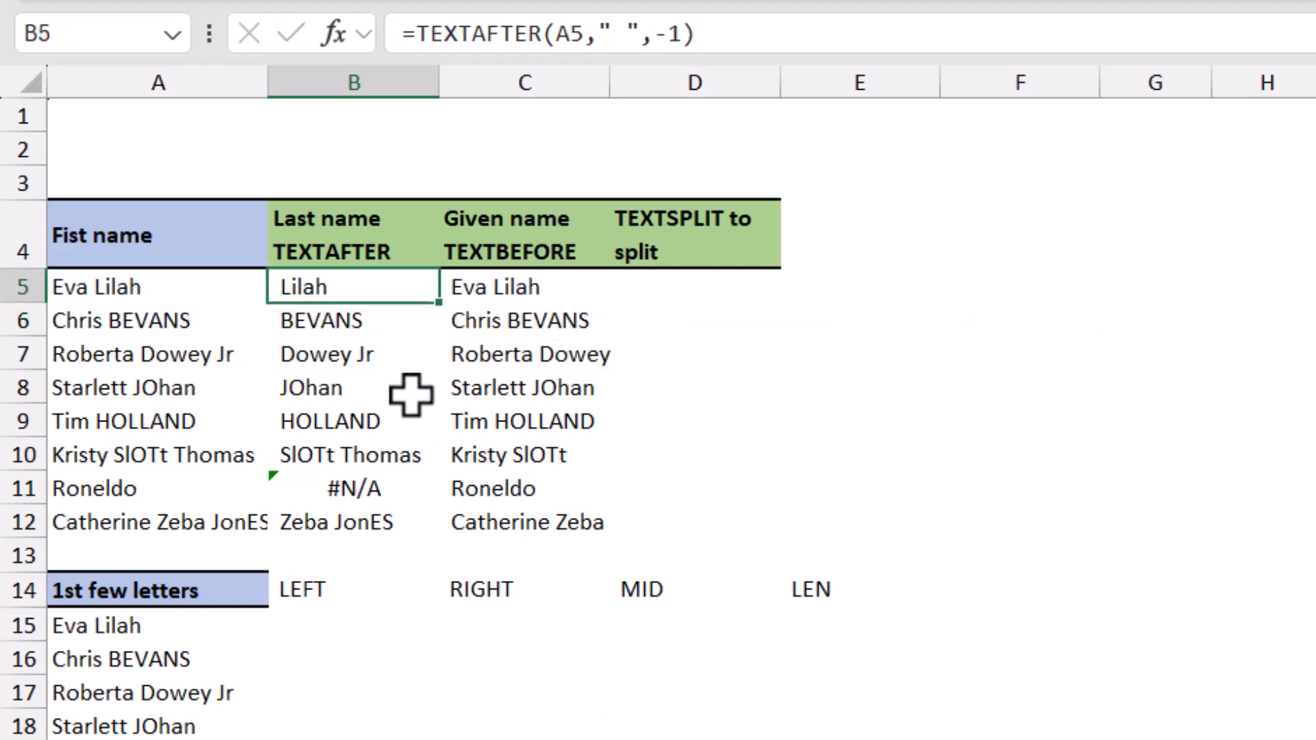
pyautogui.moveTo(439, 302); pyautogui.dragTo(426, 538)
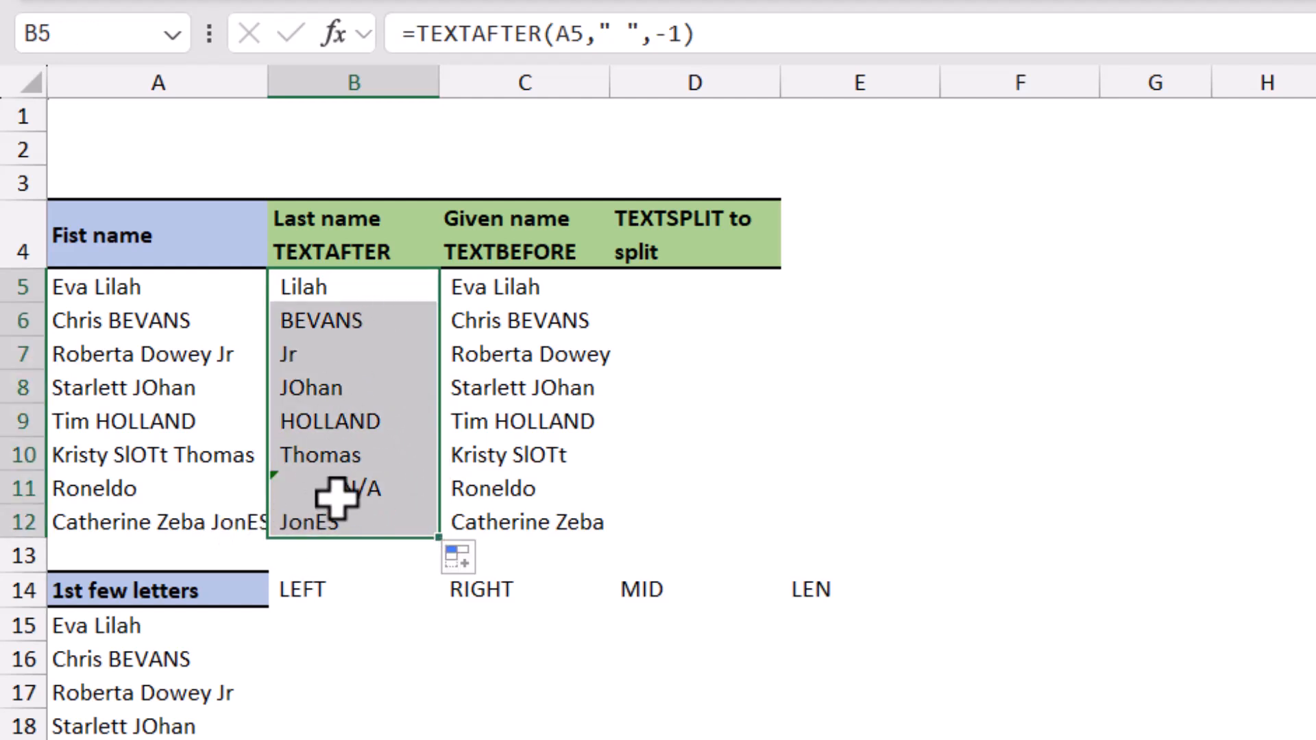
# Enter =TEXTSPLIT(A5," ") in cell D5 to split the full name into separate columns at each space.
pyautogui.click(699, 286)
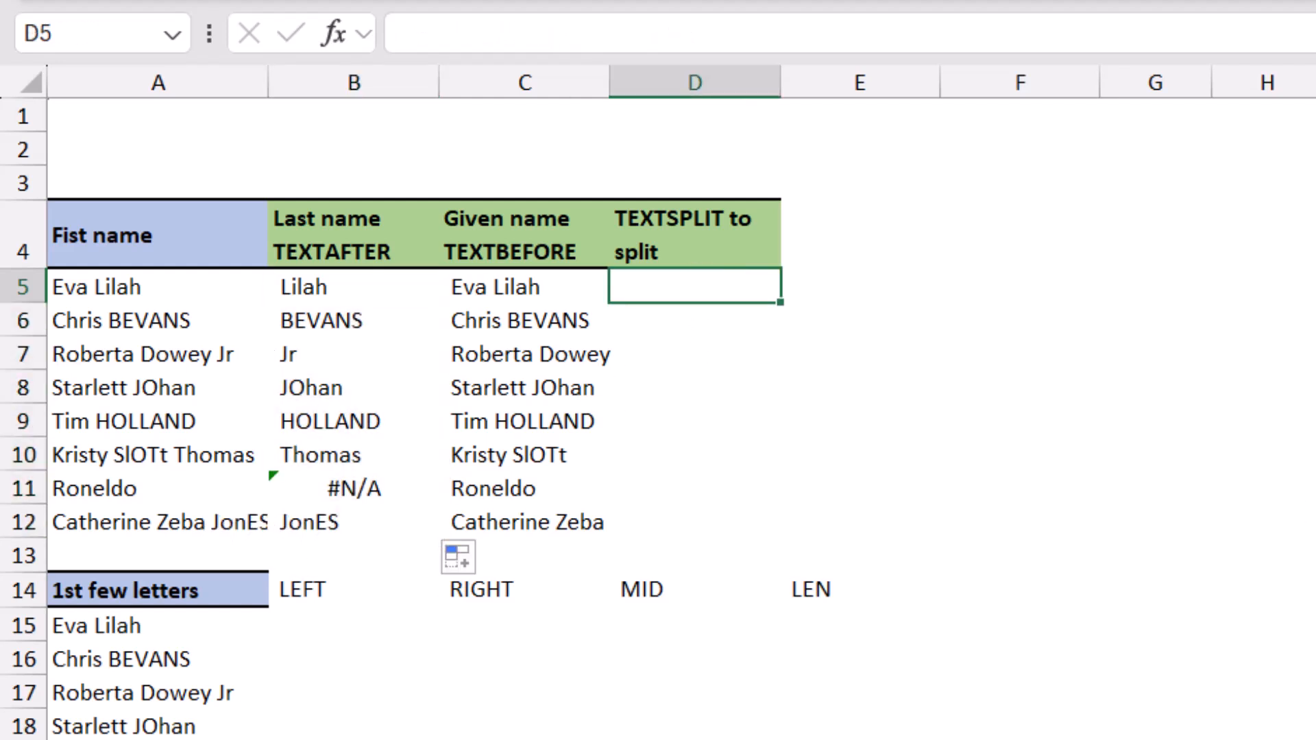
pyautogui.write('=')
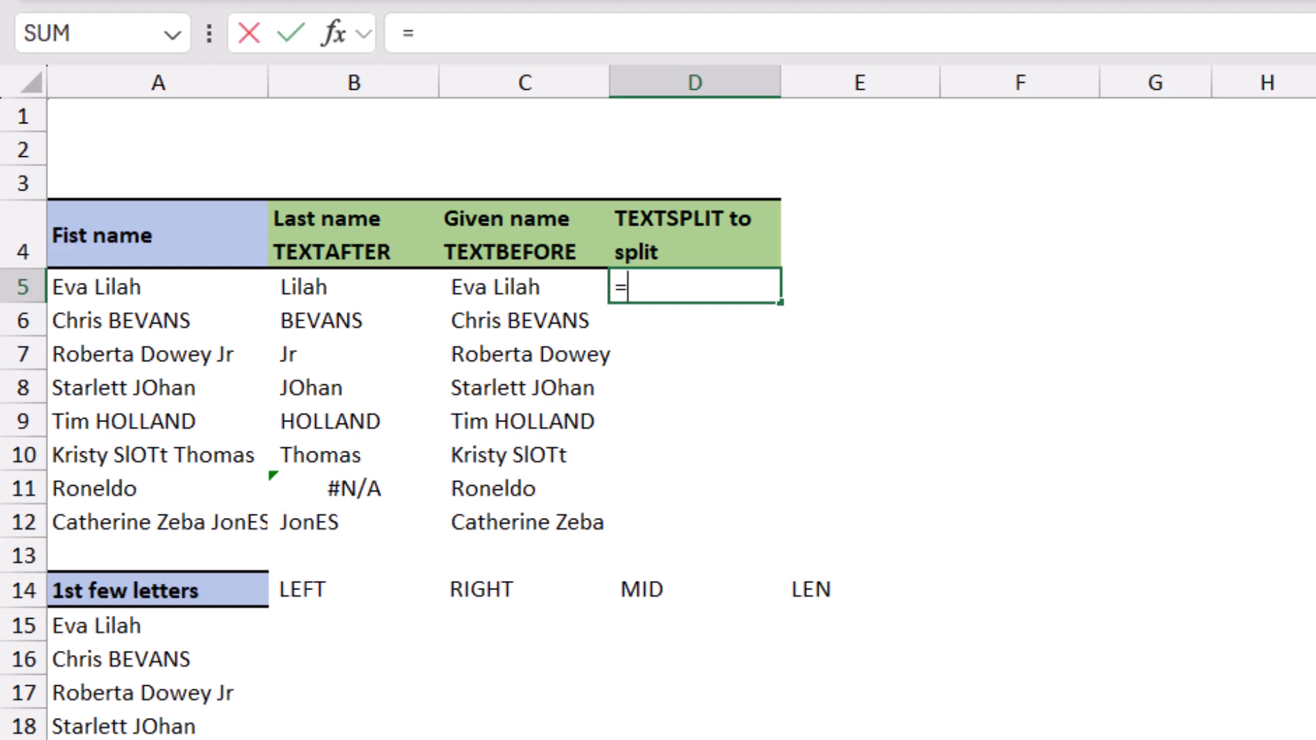
pyautogui.write('texts')
pyautogui.press('Tab')
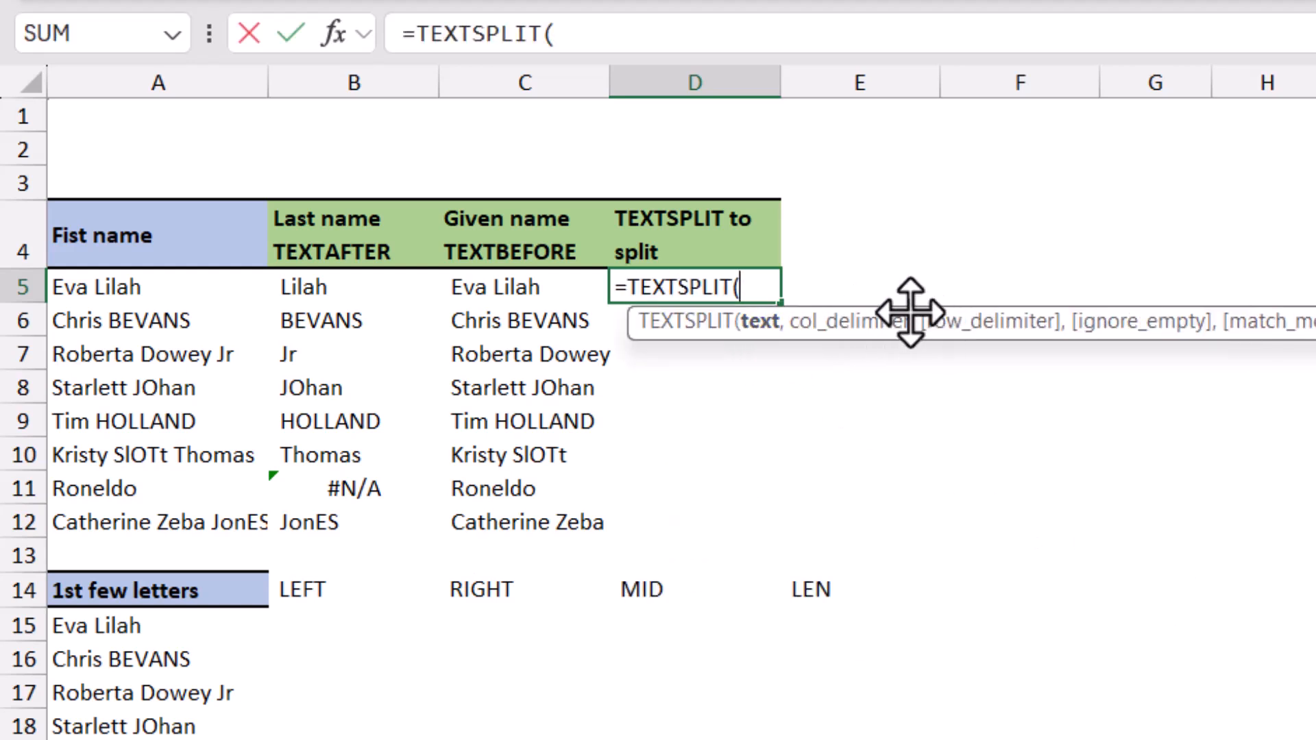
pyautogui.click(170, 294)
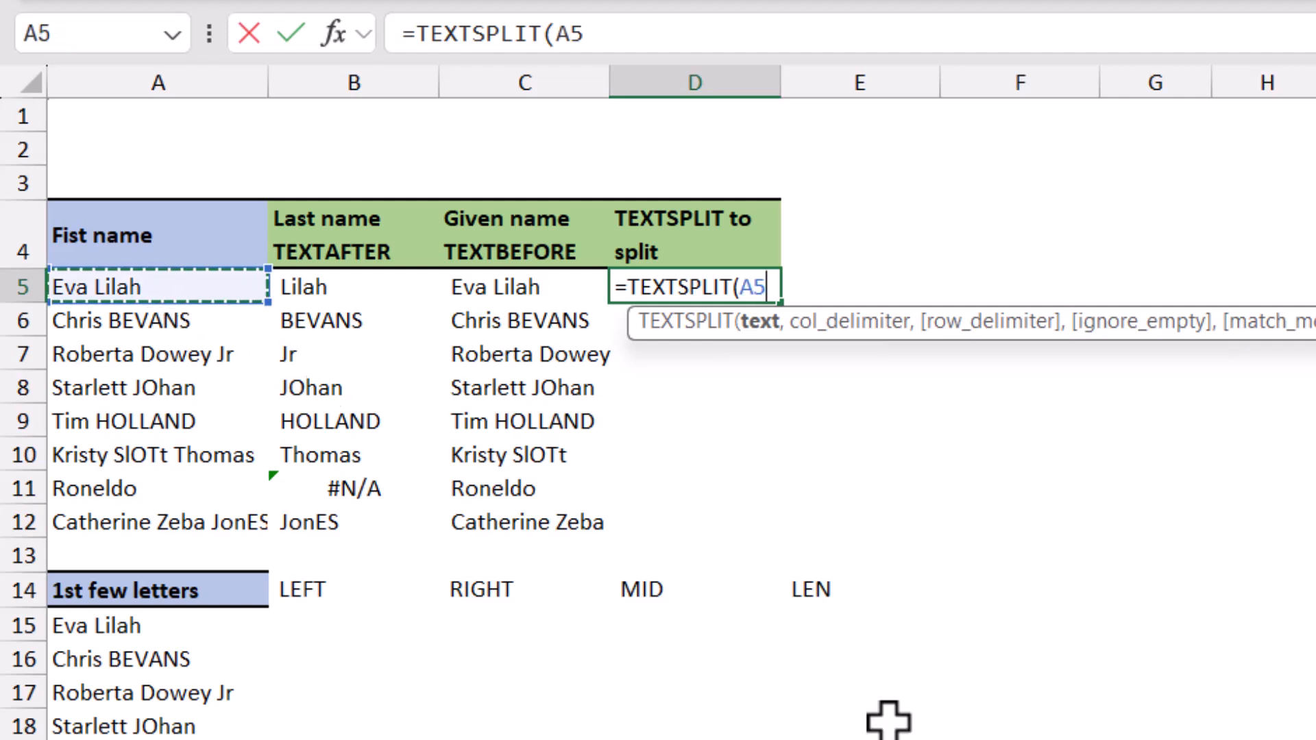
pyautogui.write(',')
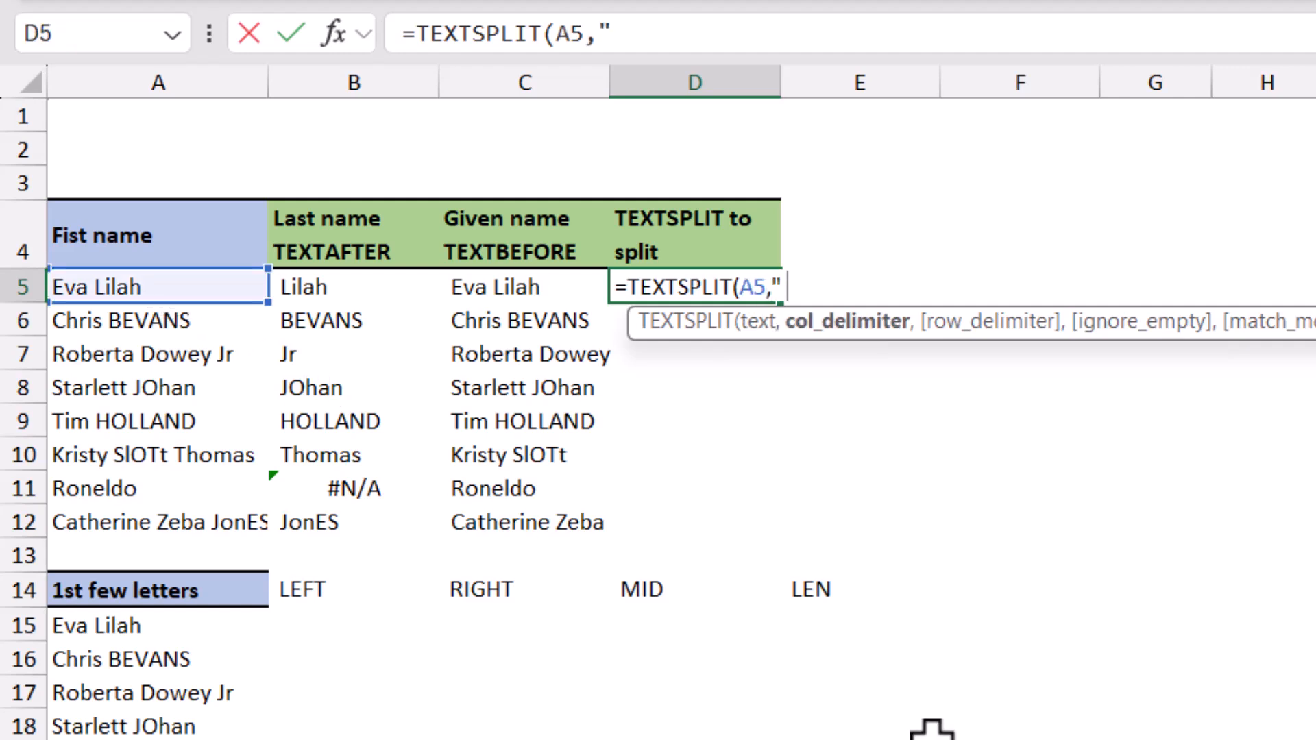
pyautogui.write('" ")')
pyautogui.press('Return')
pyautogui.press('Up')
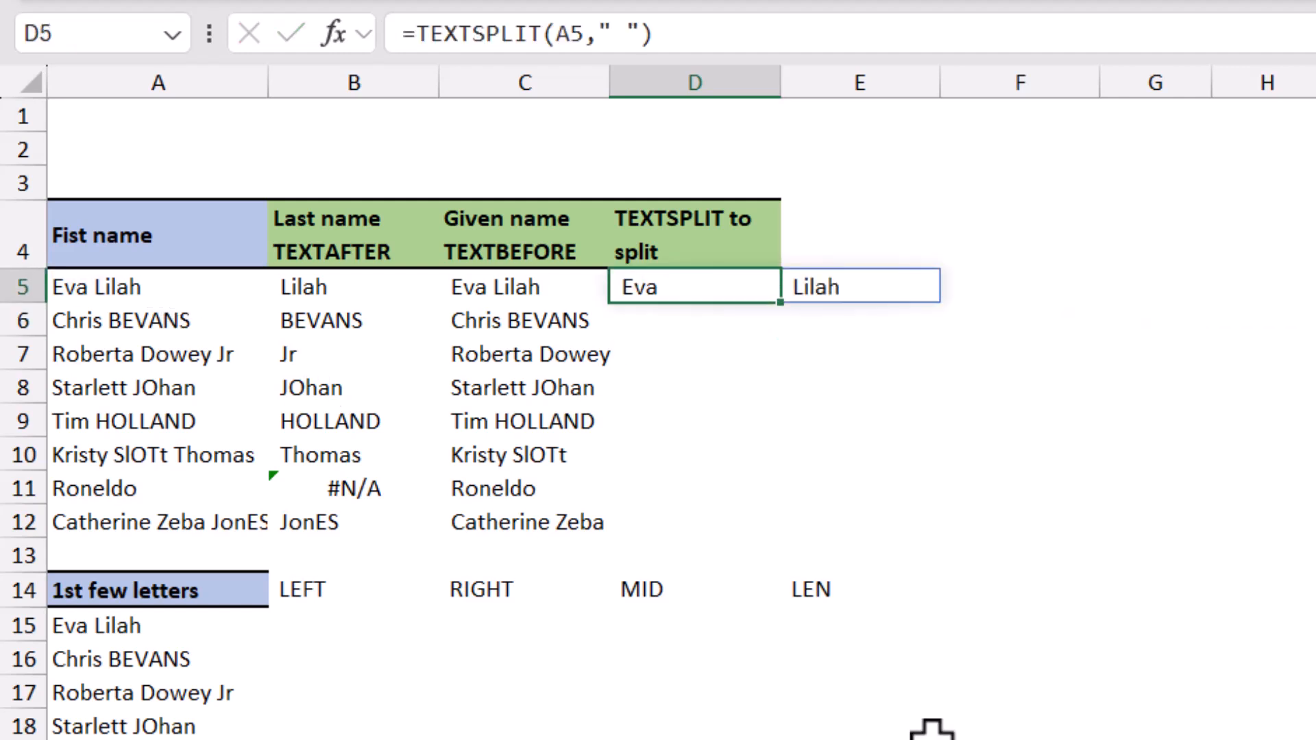
# Fill the TEXTSPLIT formula from D5 down to D12 and check the spilled cells in E7, E8 and F7.
pyautogui.moveTo(781, 302); pyautogui.dragTo(728, 534)
pyautogui.click(878, 360)
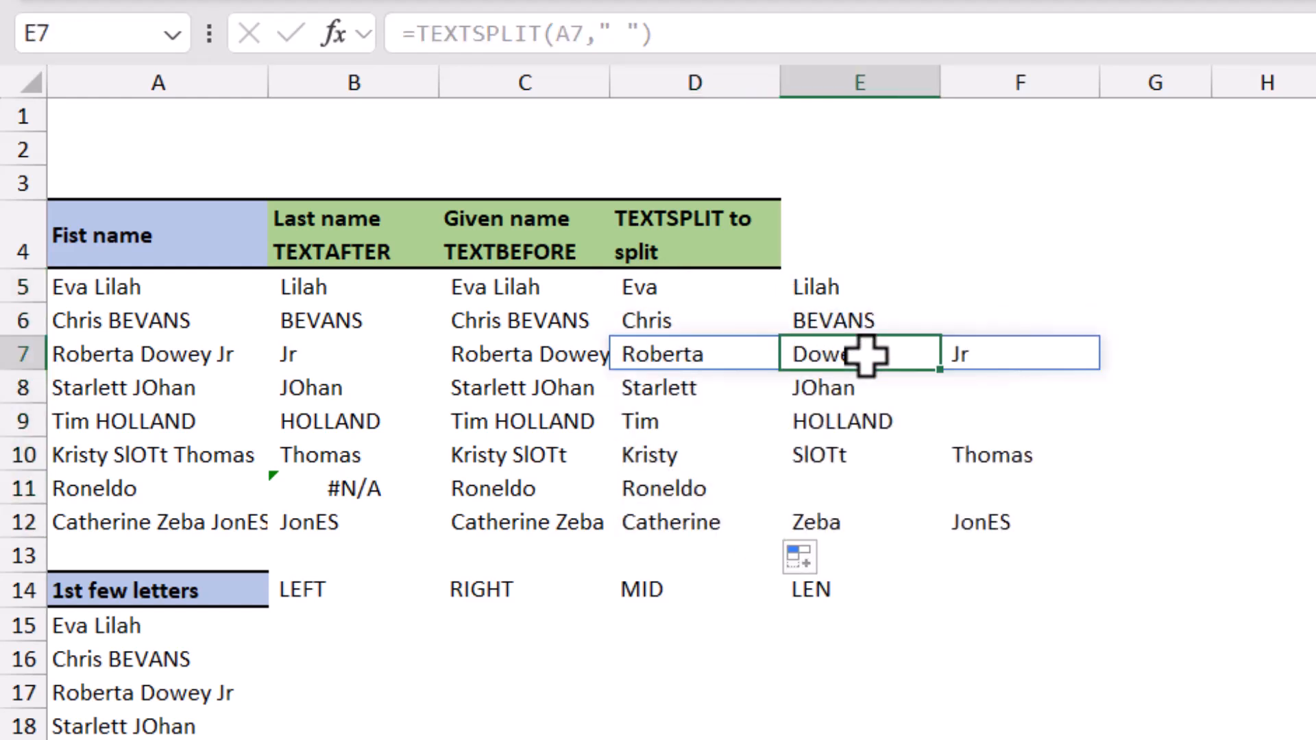
pyautogui.click(857, 389)
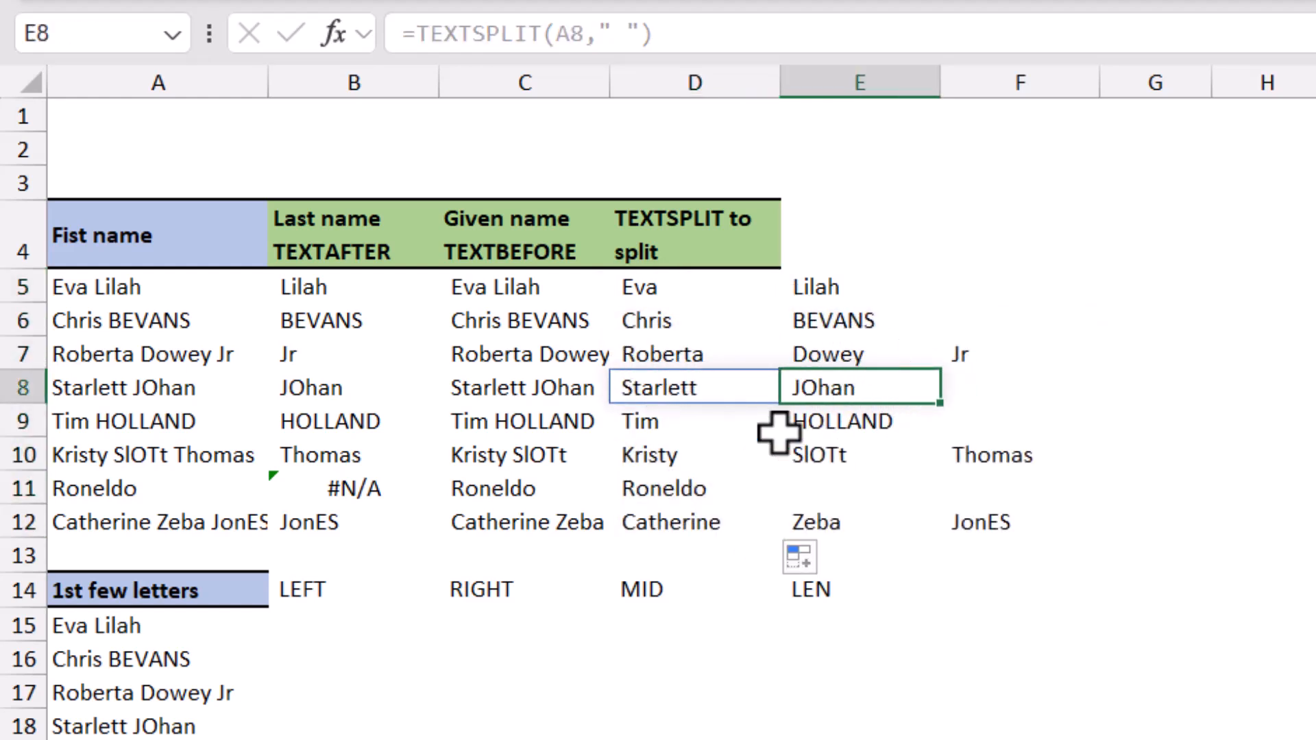
pyautogui.click(984, 348)
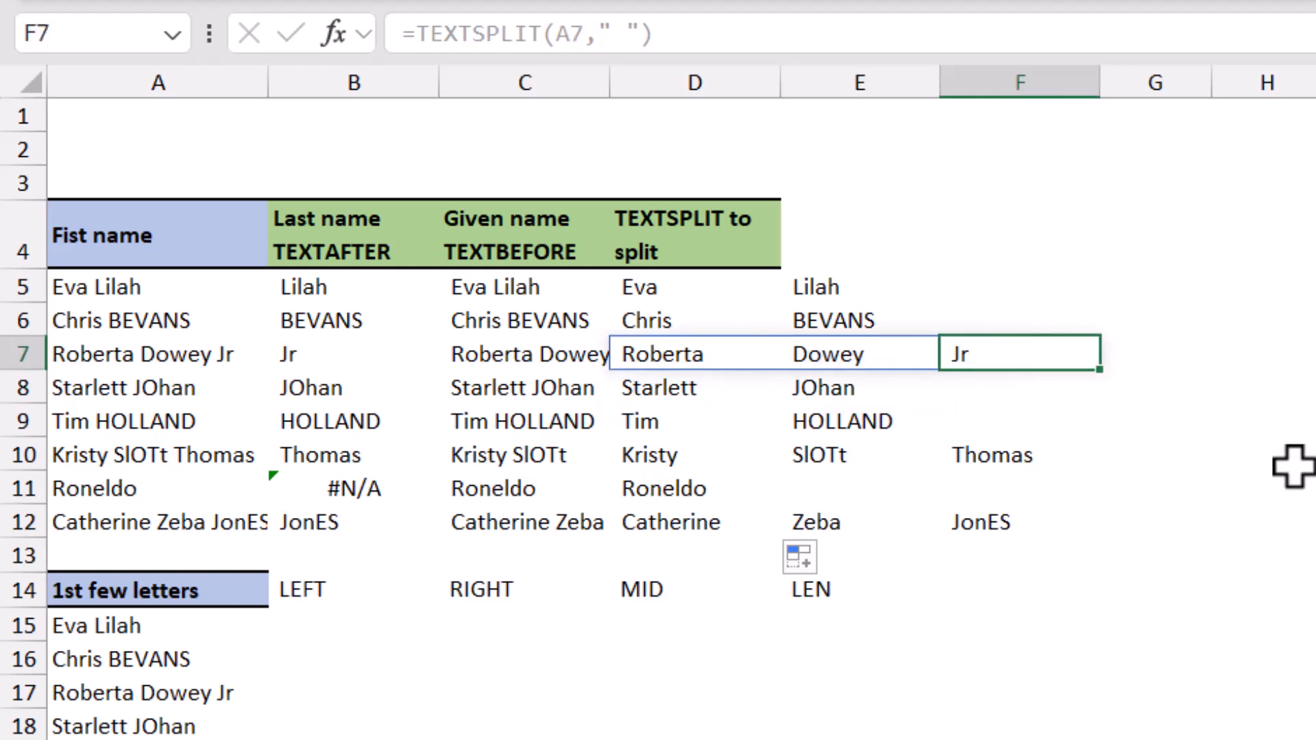
# Enter kiwr in F7 to block the spill range of the TEXTSPLIT formula in D7, and select D7.
pyautogui.write('kiwr')
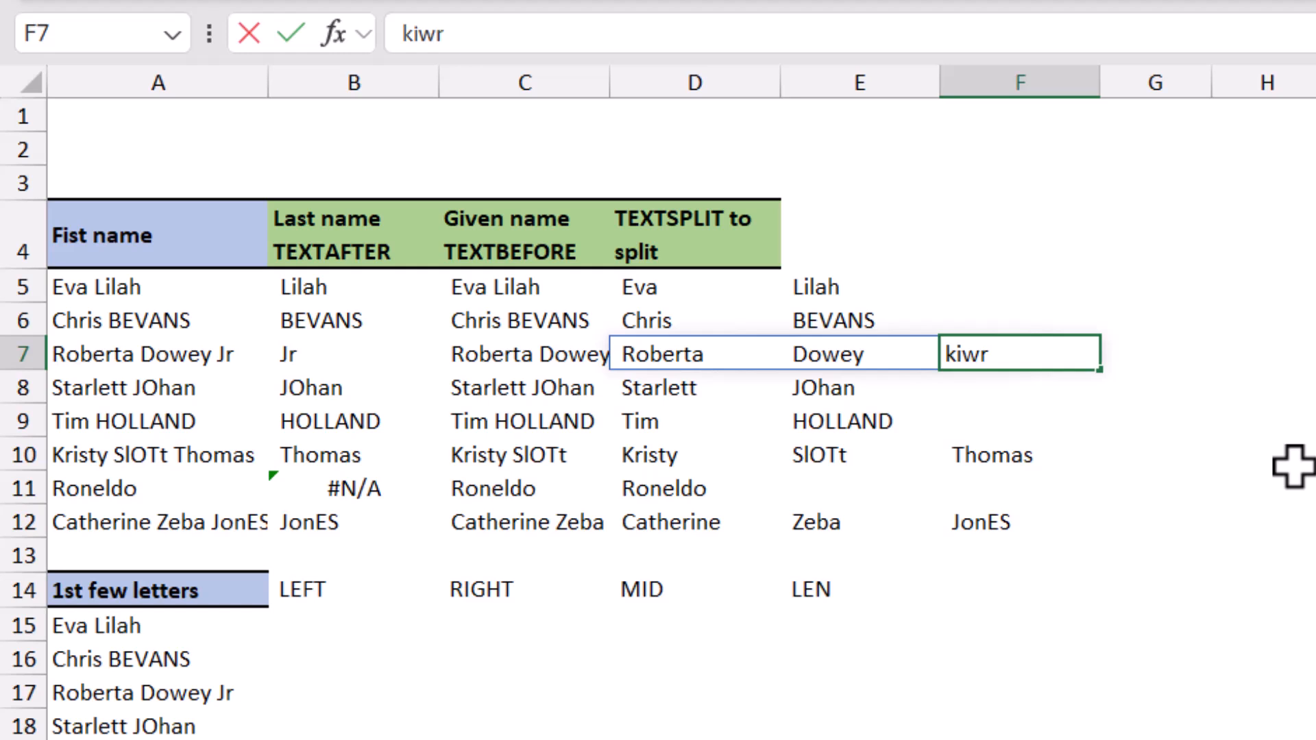
pyautogui.press('Return')
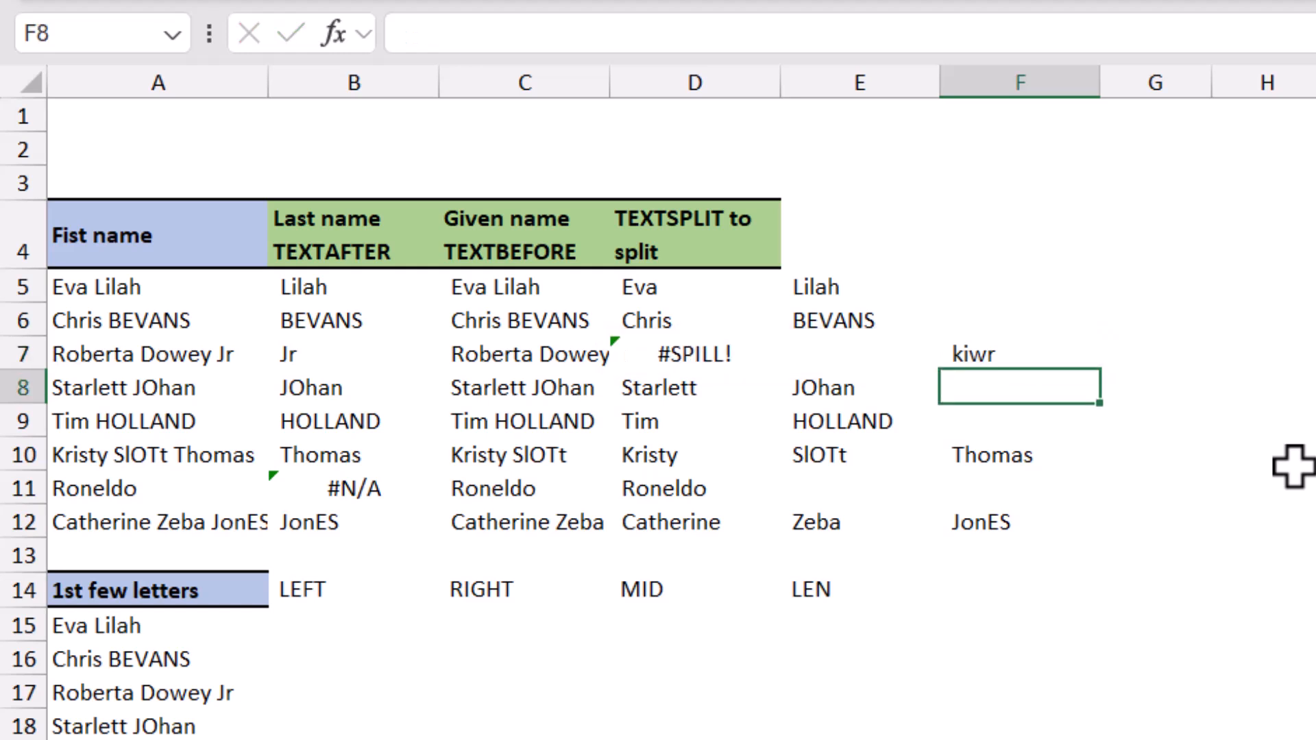
pyautogui.click(1016, 352)
pyautogui.click(680, 357)
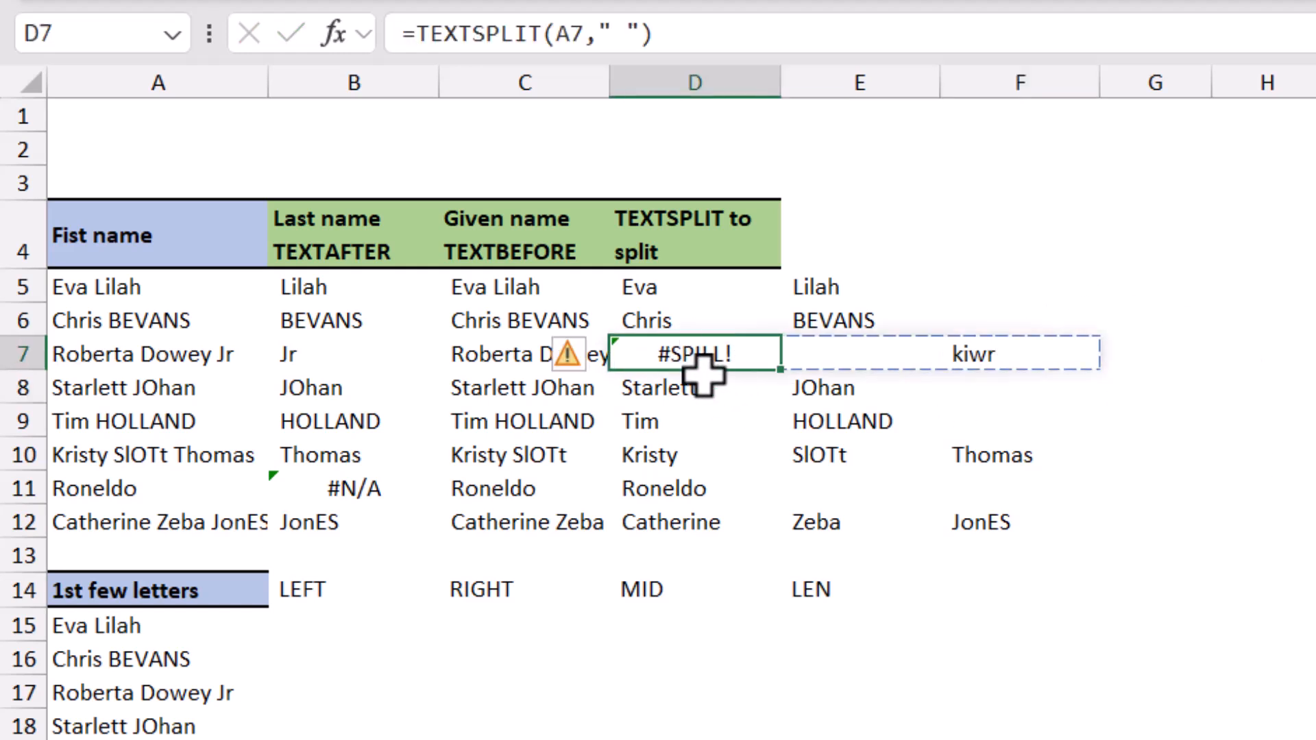
# Select the obstructing cell through the error options of D7 and clear its contents.
pyautogui.click(568, 354)
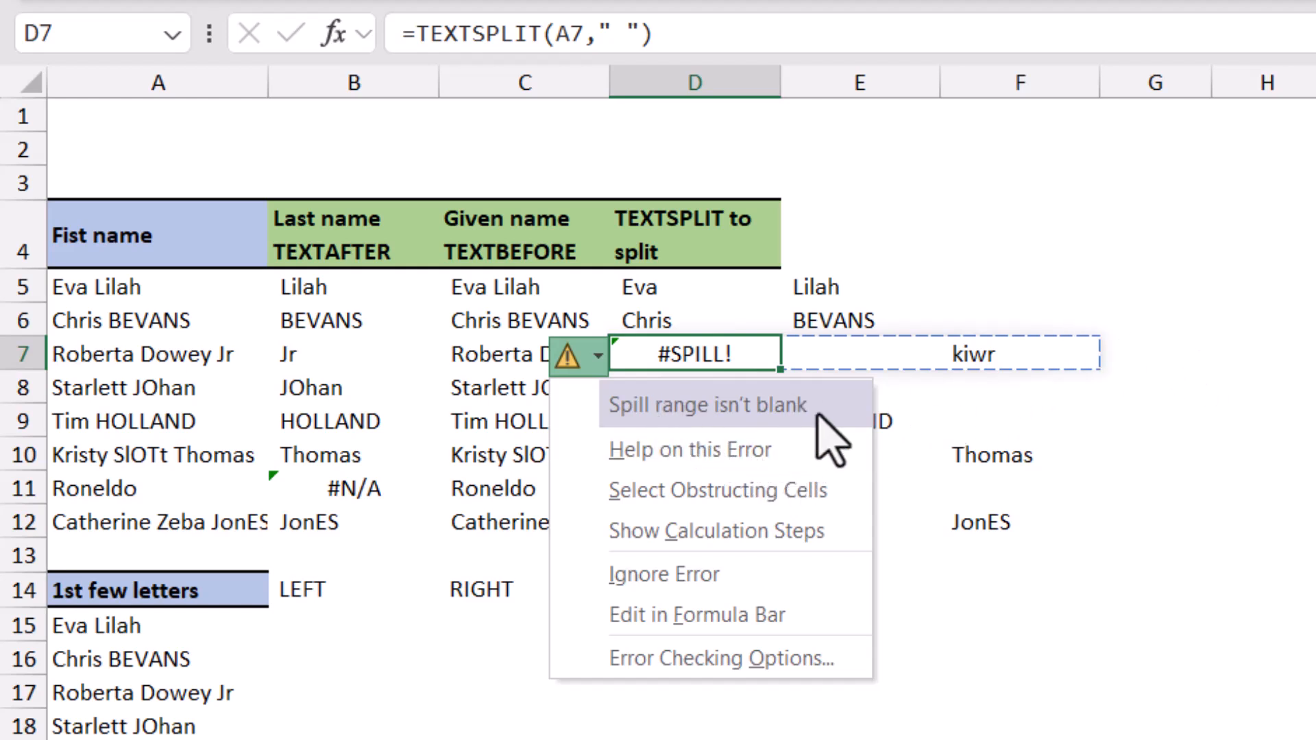
pyautogui.click(788, 497)
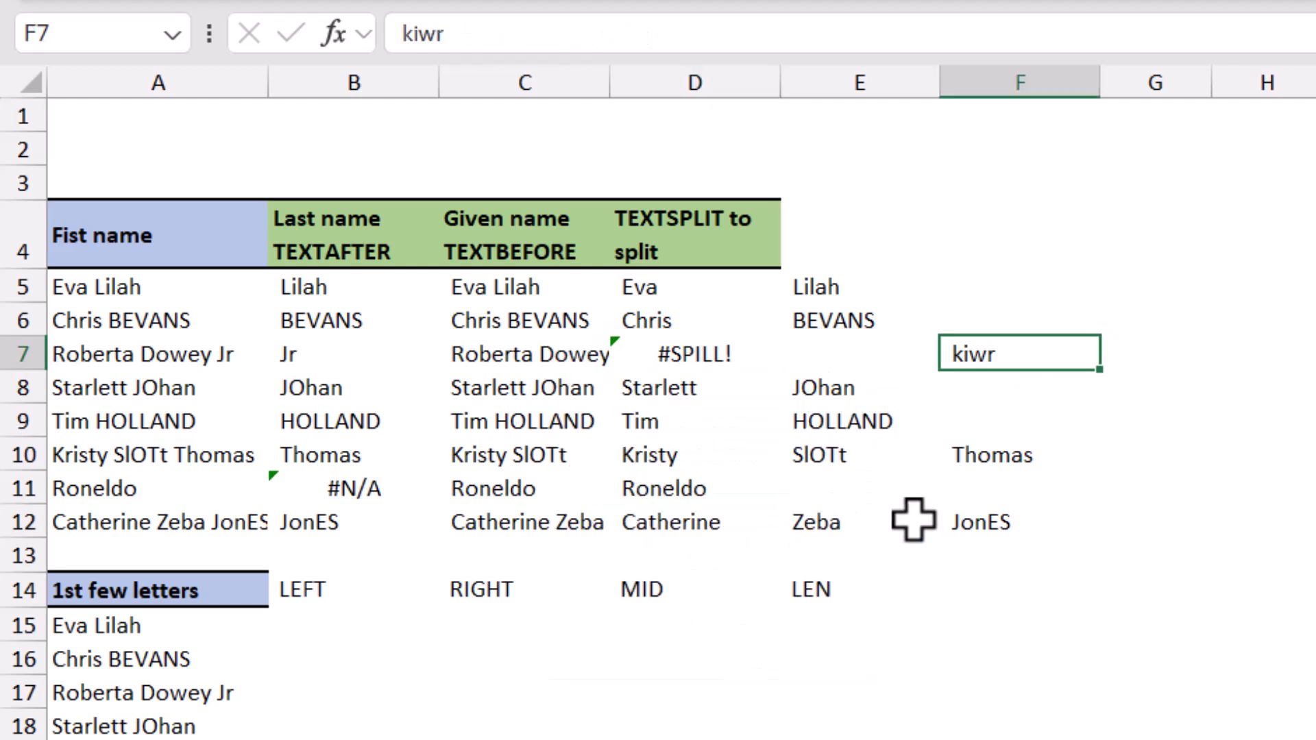
pyautogui.press('Delete')
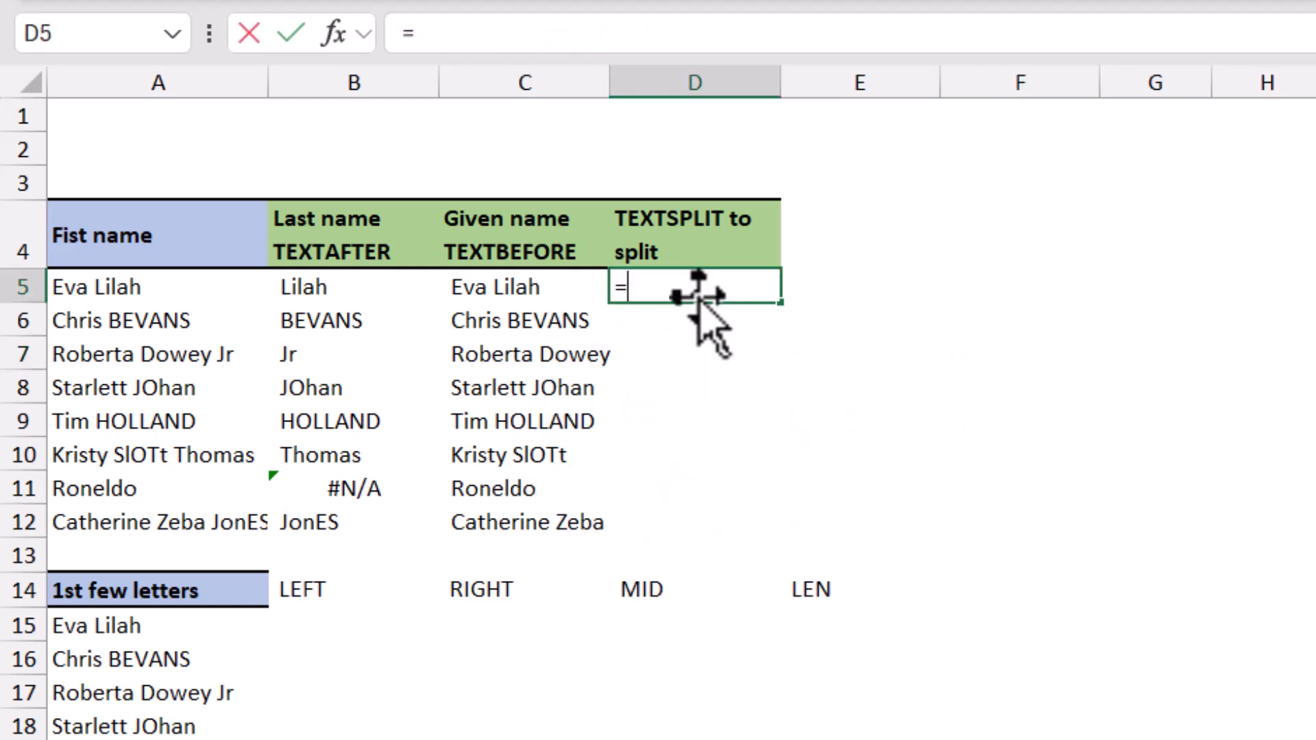
# Enter =TEXTSPLIT(A5,," ") in D5, leaving col_delimiter empty so that the name splits into rows at each space.
pyautogui.write('TEXTSPLIT(')
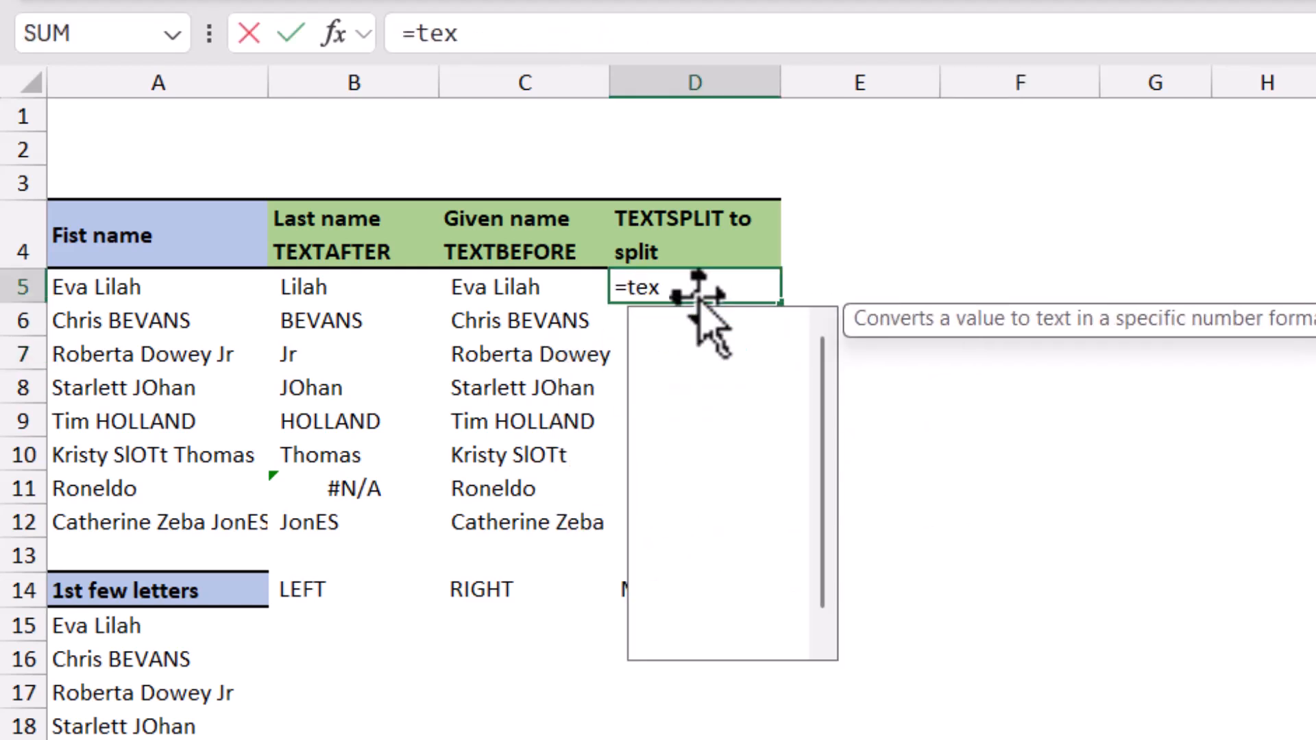
pyautogui.press('Left')
pyautogui.press('Left')
pyautogui.press('Left')
pyautogui.write(',')
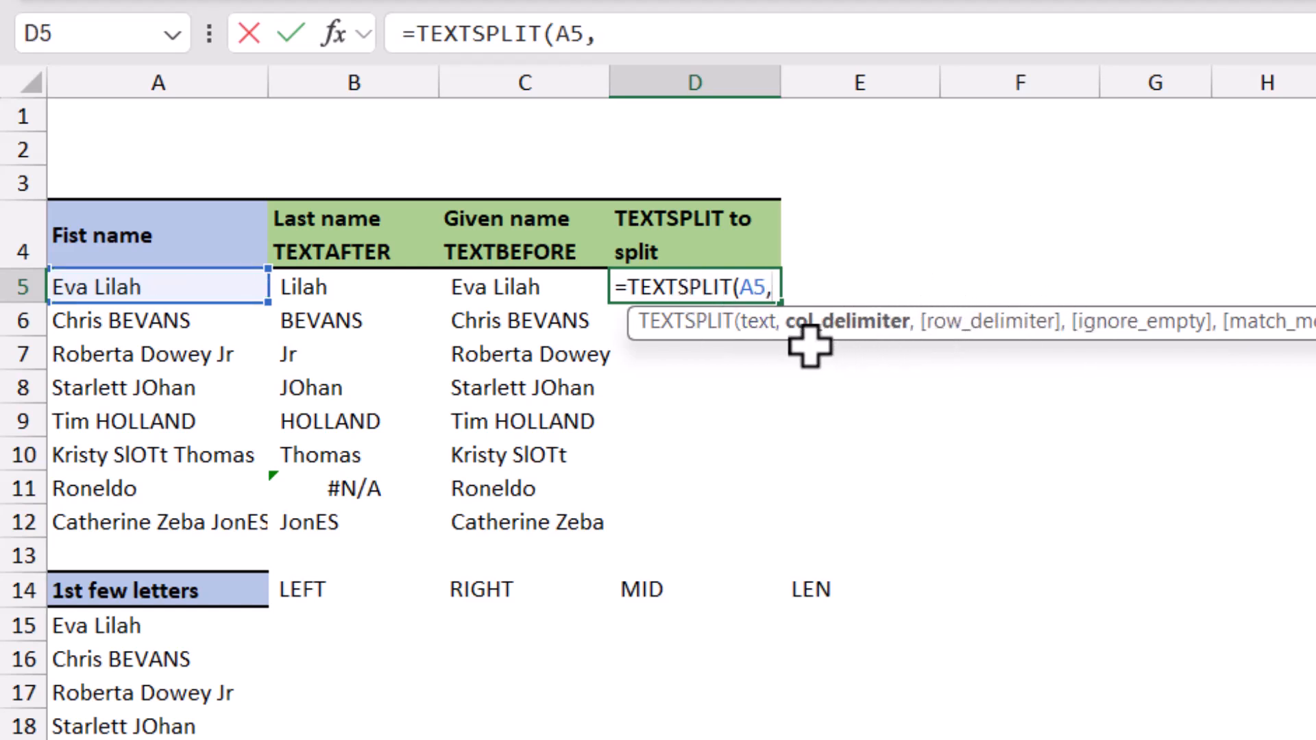
pyautogui.write(',')
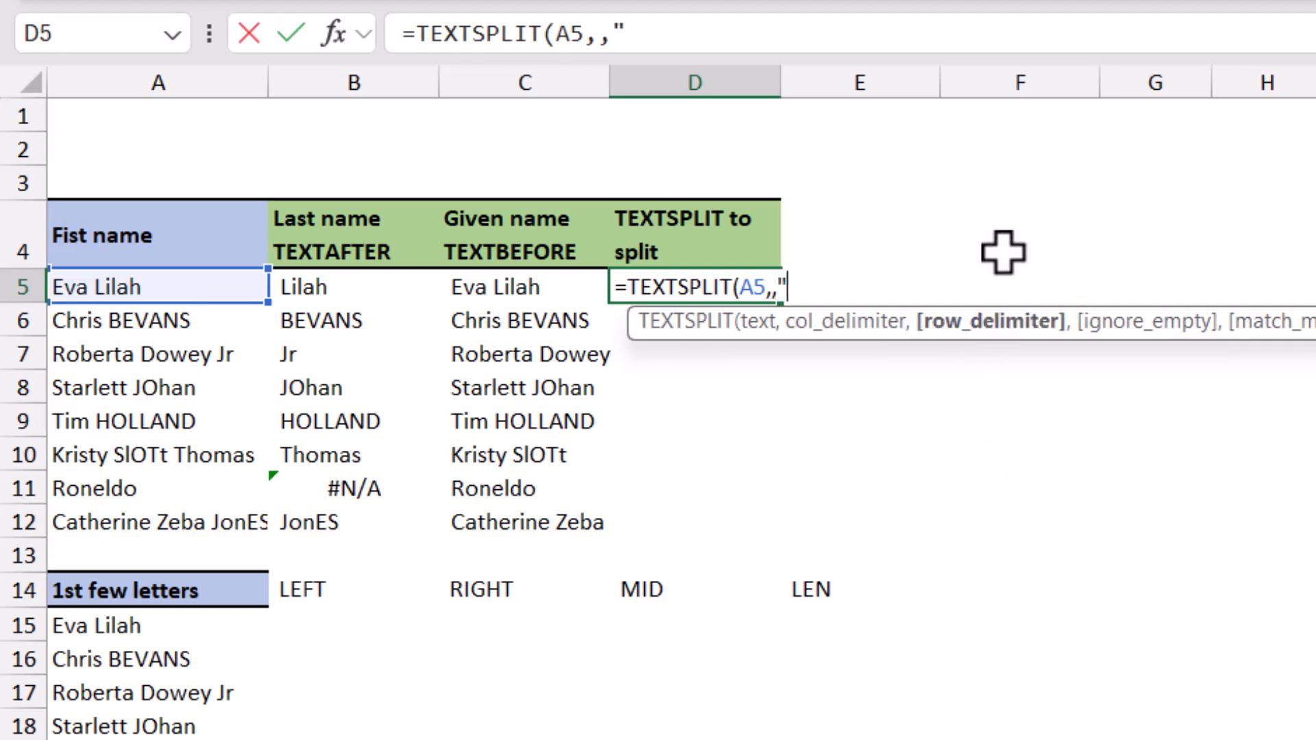
pyautogui.write('" ")')
pyautogui.press('Return')
pyautogui.press('Up')
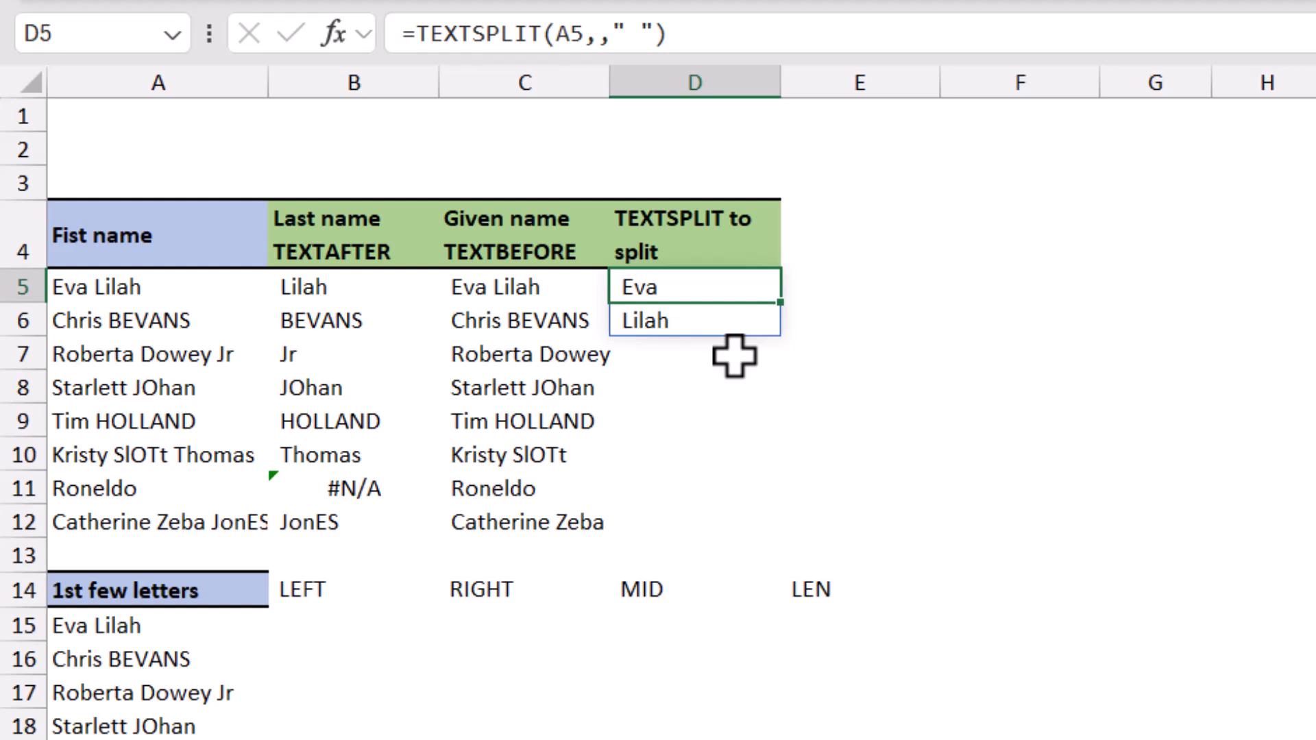
# Change the row delimiter of the TEXTSPLIT formula in D5 to " J".
pyautogui.doubleClick(725, 294)
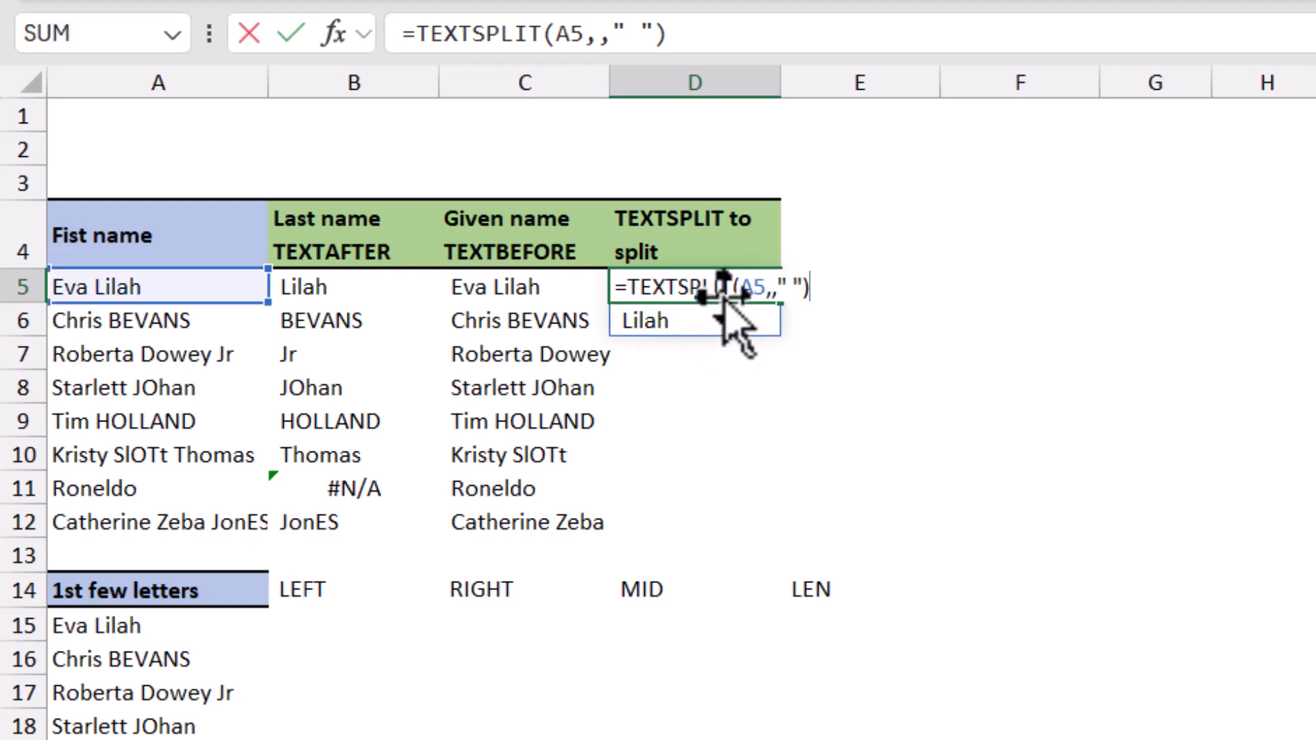
pyautogui.press('Left')
pyautogui.press('Left')
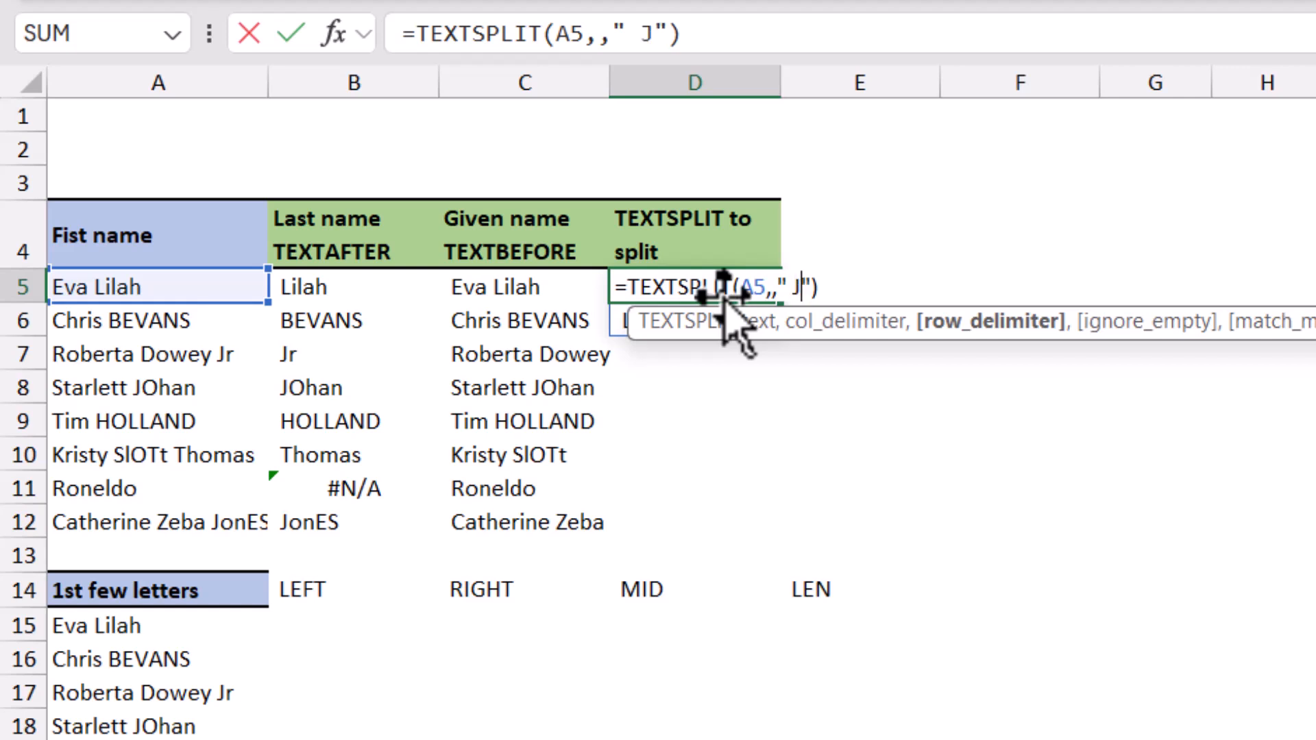
pyautogui.press('Right')
pyautogui.press('Right')
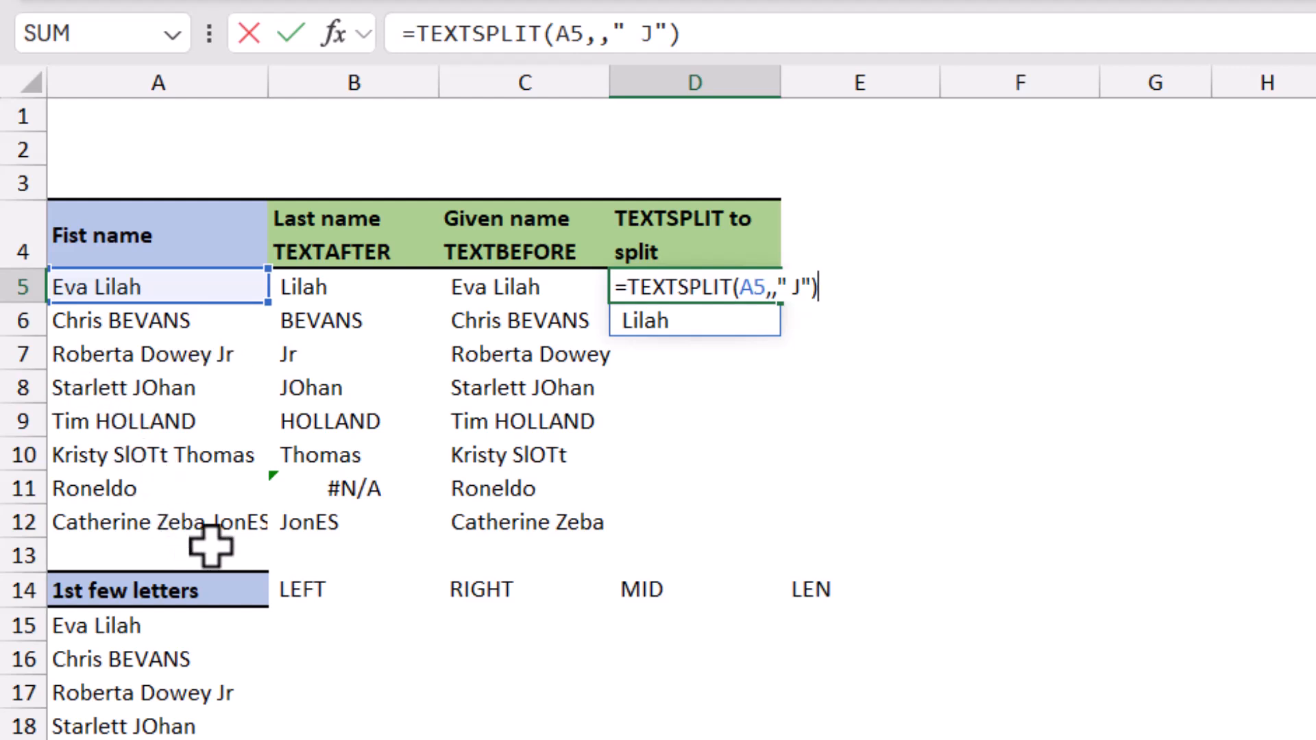
pyautogui.press('Return')
pyautogui.press('Up')
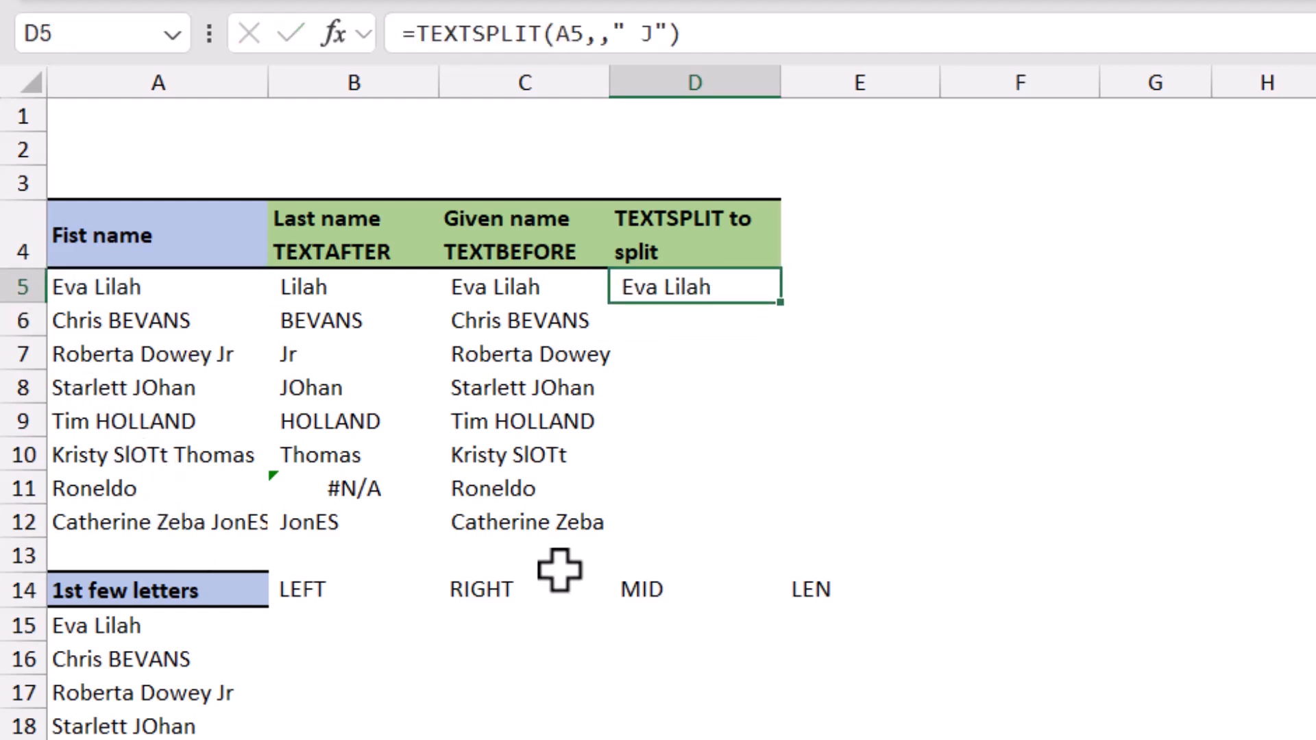
# Fill the TEXTSPLIT formula from D5 down to D7 and copy it into D8 and D12.
pyautogui.moveTo(794, 315); pyautogui.dragTo(820, 377)
pyautogui.click(737, 354)
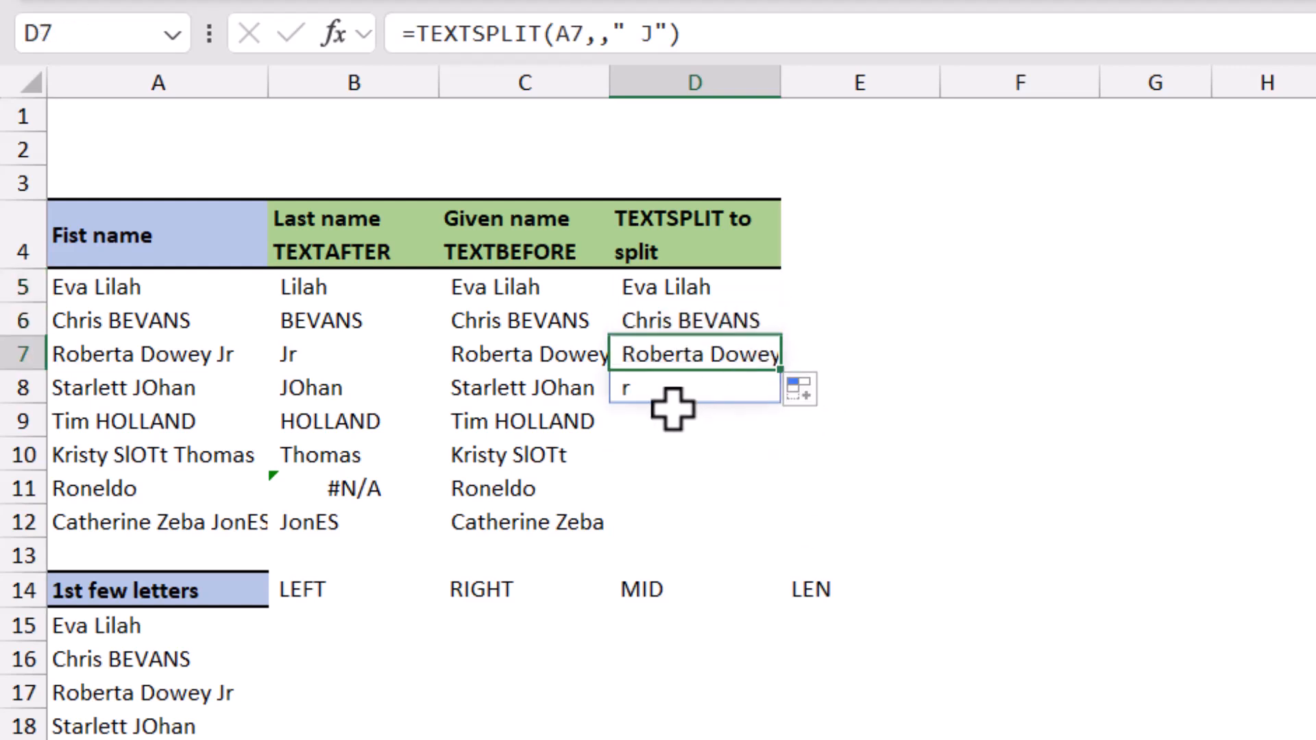
pyautogui.hotkey('ctrl', 'c')
pyautogui.click(702, 387)
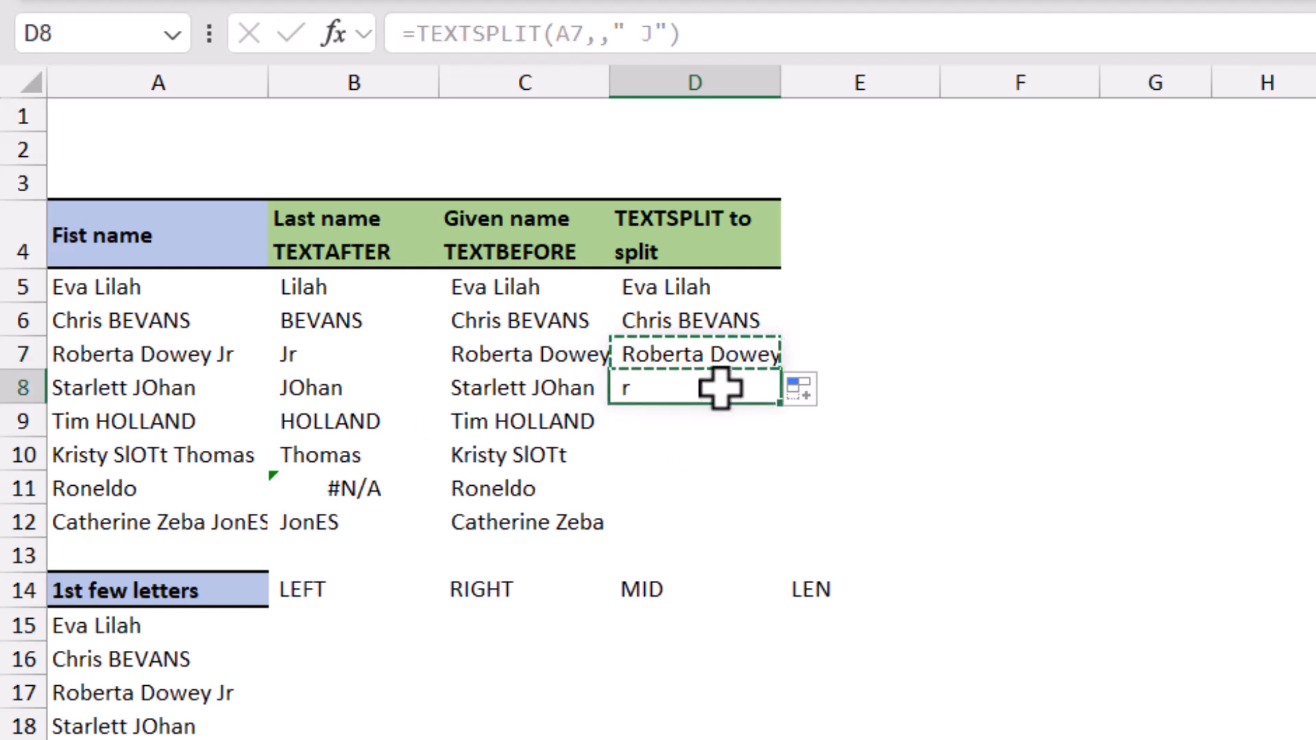
pyautogui.hotkey('ctrl', 'v')
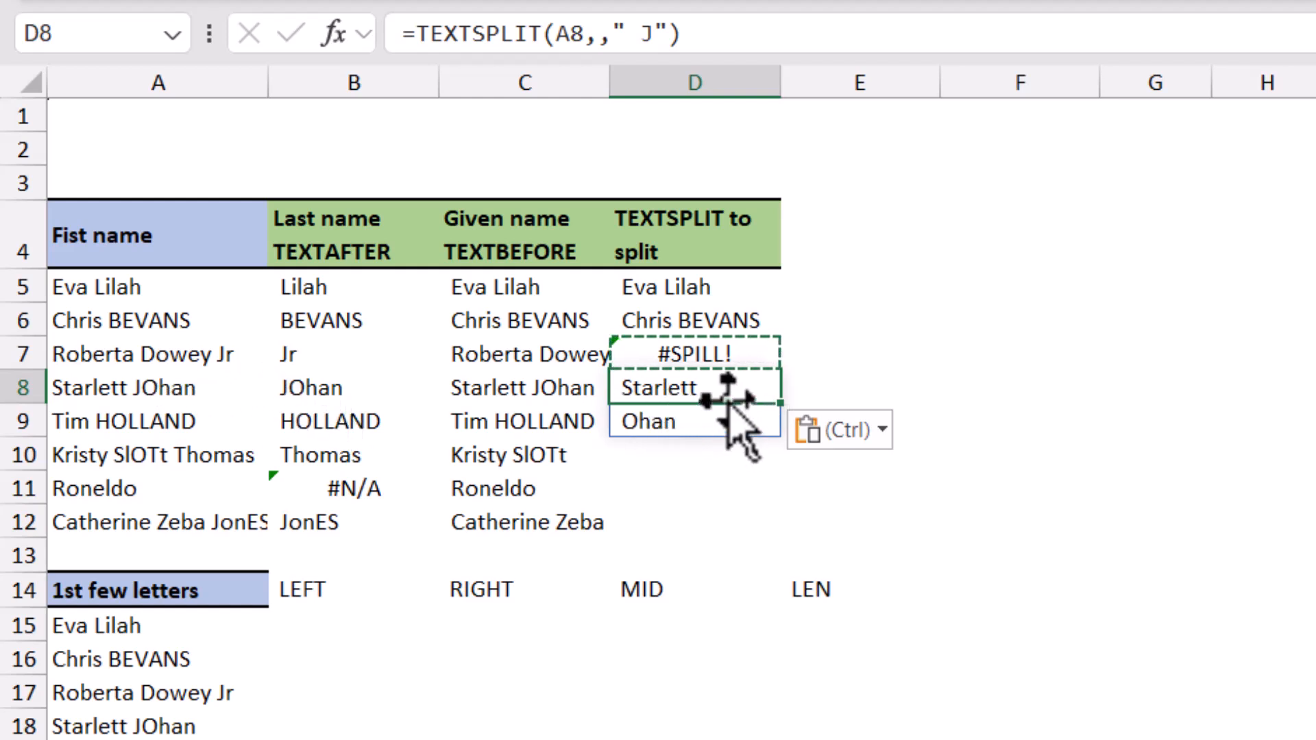
pyautogui.hotkey('ctrl', 'c')
pyautogui.click(648, 514)
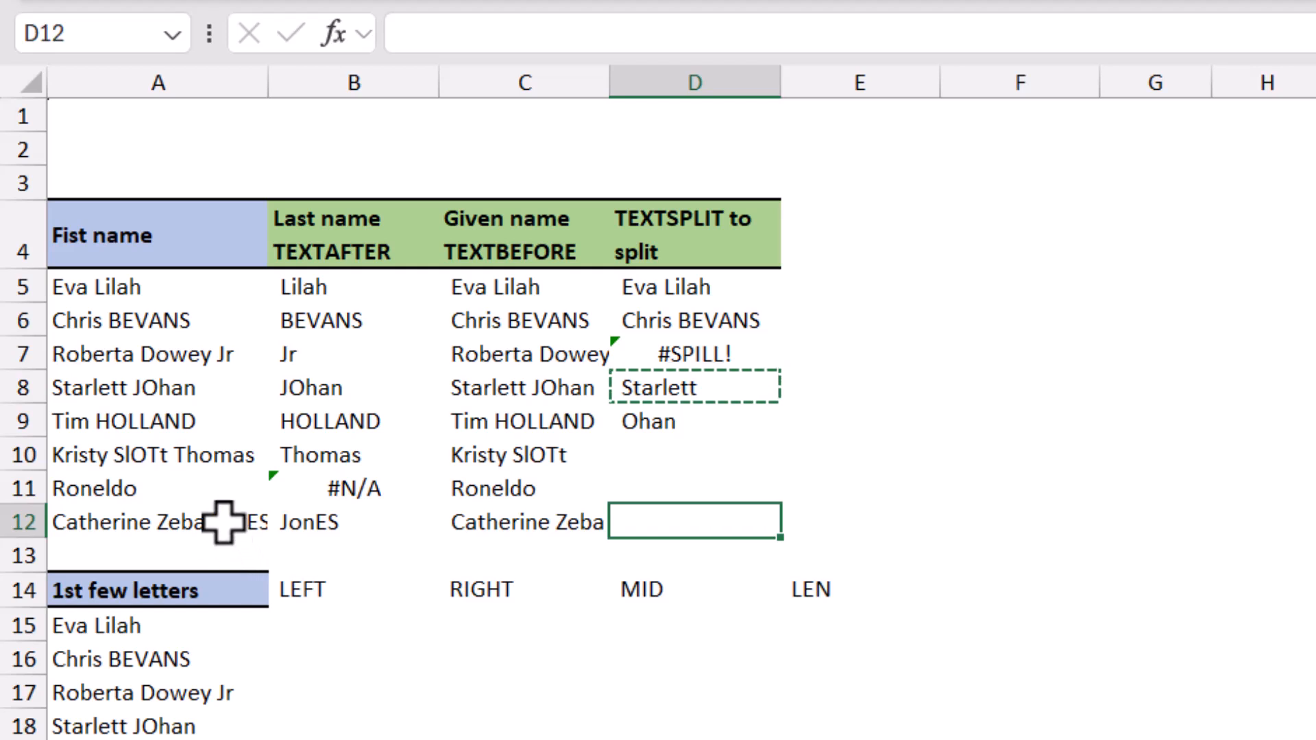
pyautogui.hotkey('ctrl', 'v')
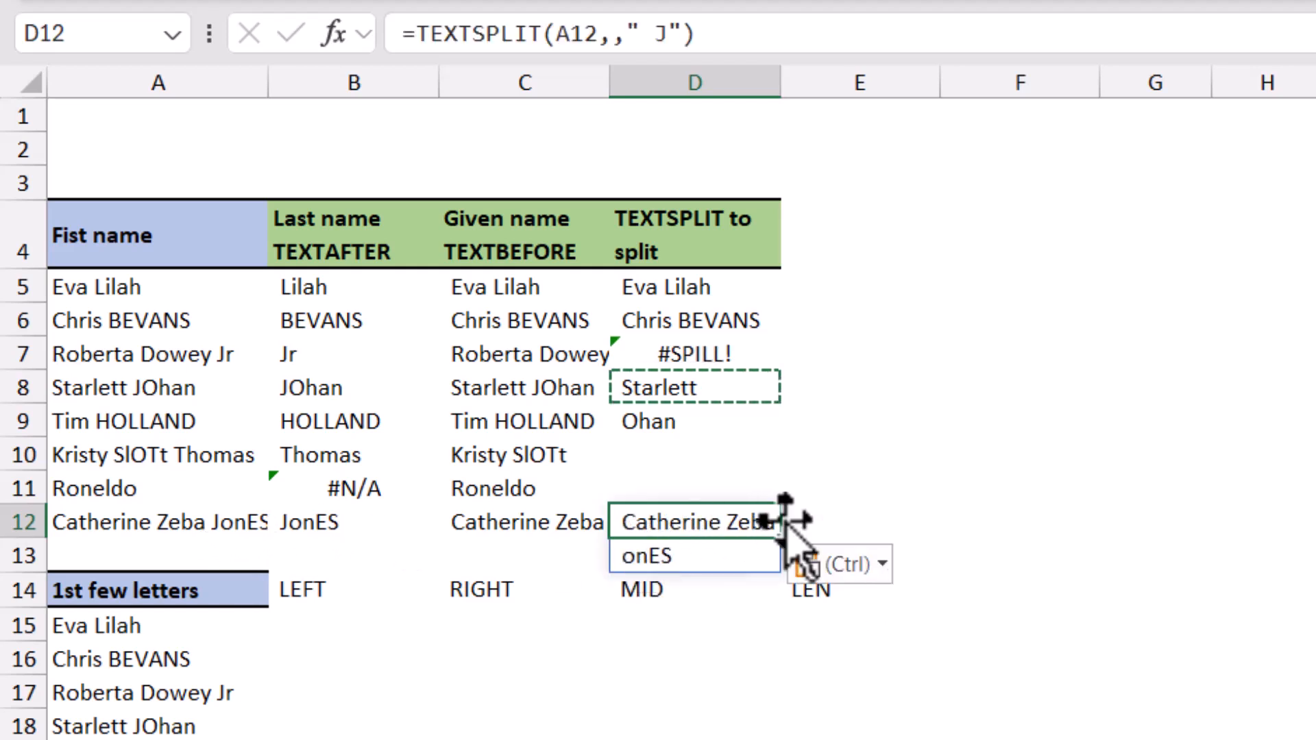
# Undo the pasted formulas in D12 and D8 and the fill down to D7, keeping only the formula in D5.
pyautogui.hotkey('ctrl', 'z')
pyautogui.hotkey('ctrl', 'z')
pyautogui.hotkey('ctrl', 'z')
pyautogui.hotkey('ctrl', 'z')
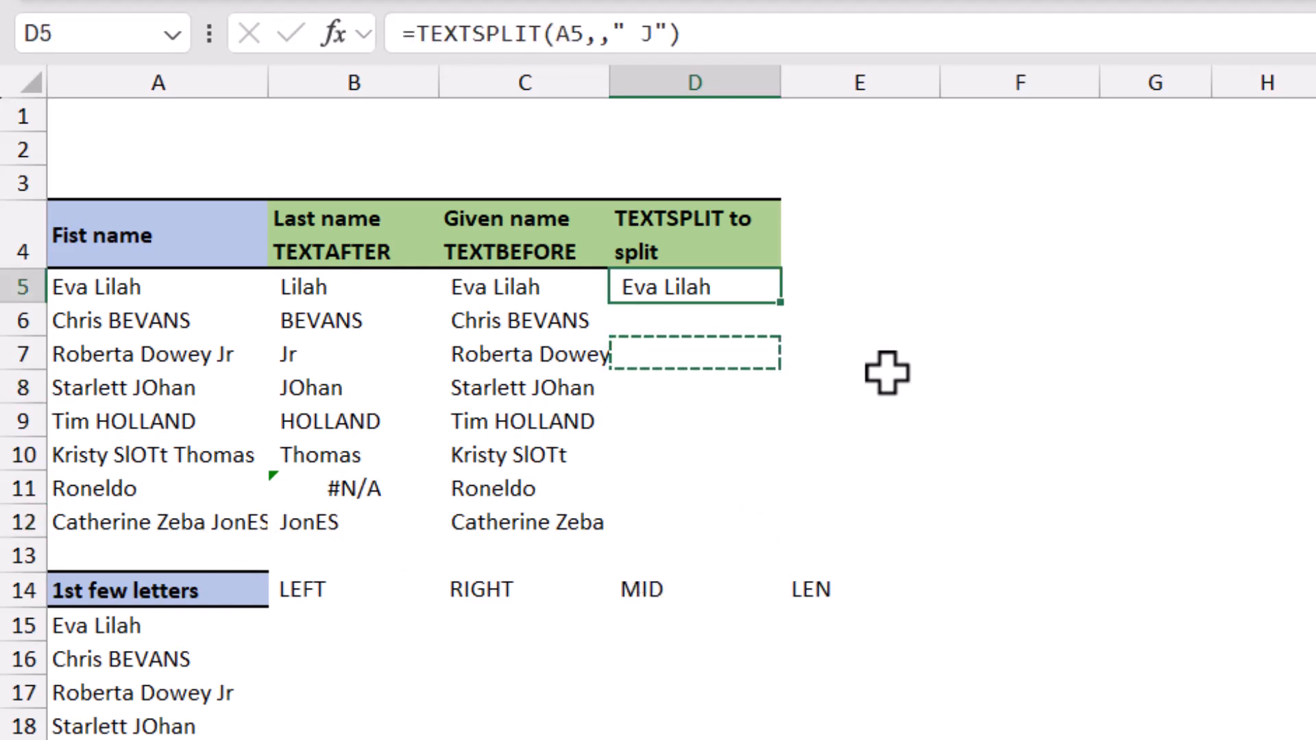
pyautogui.press('Escape')
pyautogui.press('Up')
pyautogui.press('Down')
# Reopen the TEXTSPLIT formula in D5 and review the optional arguments that follow row_delimiter.
pyautogui.press('F2')
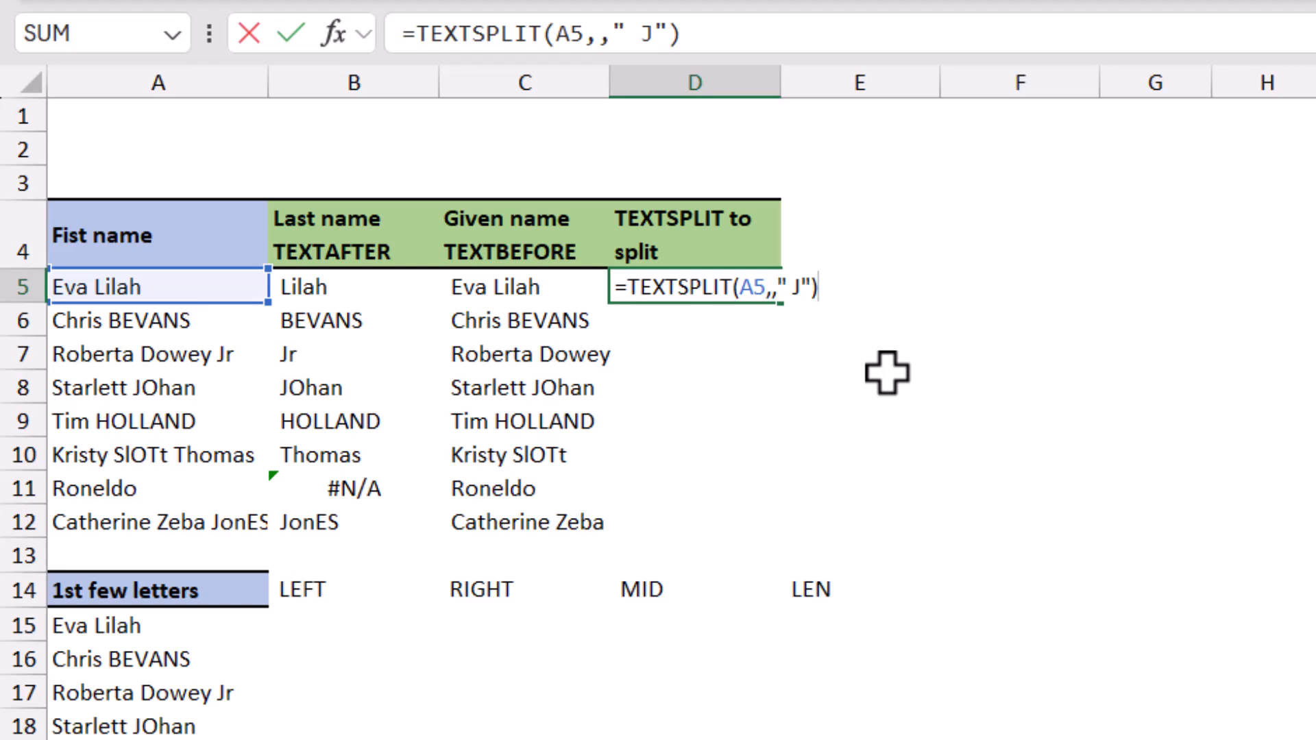
pyautogui.hotkey('ctrl', 'Return')
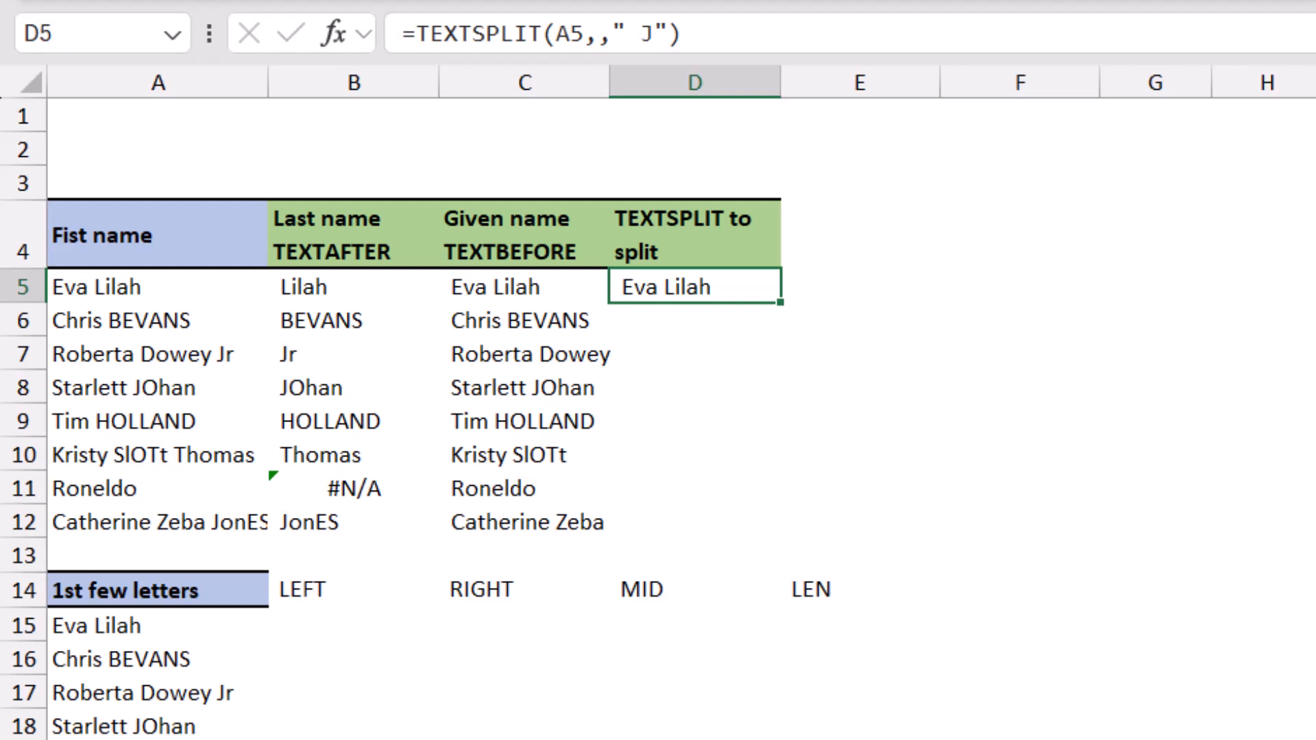
pyautogui.press('F2')
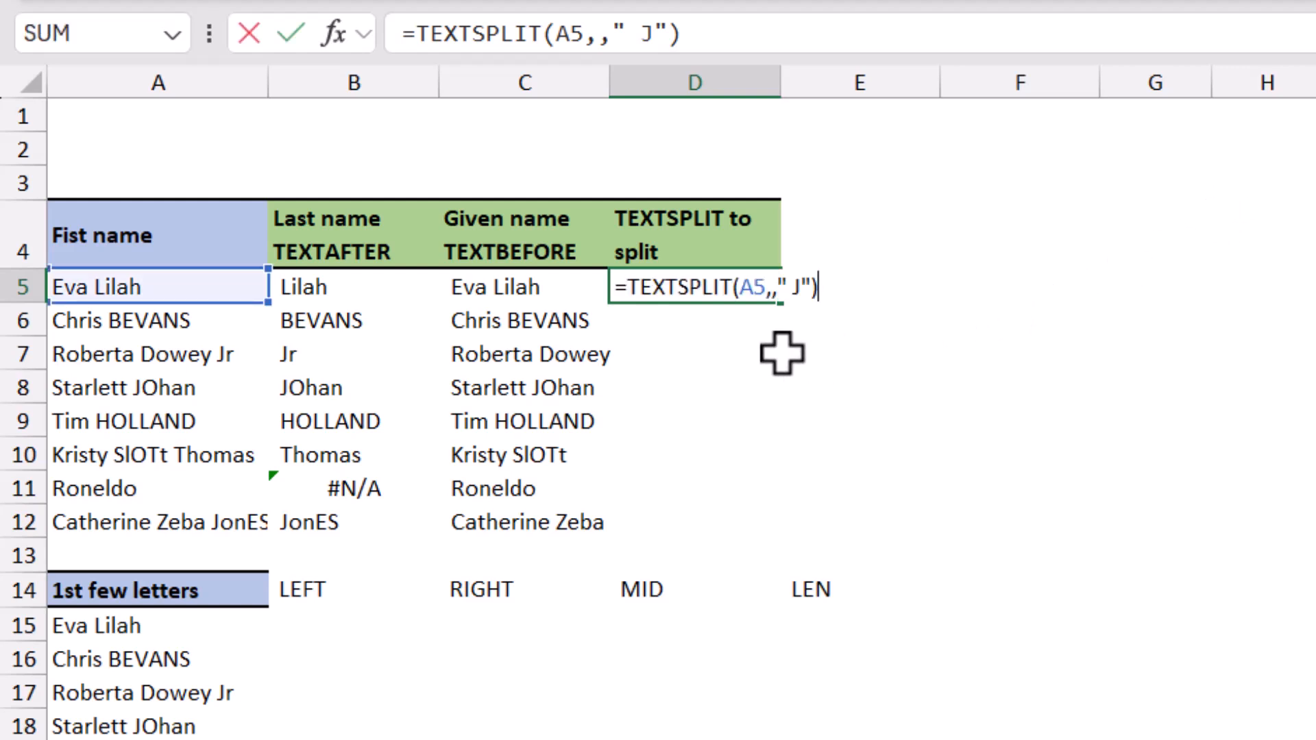
pyautogui.press('Left')
pyautogui.write(',')
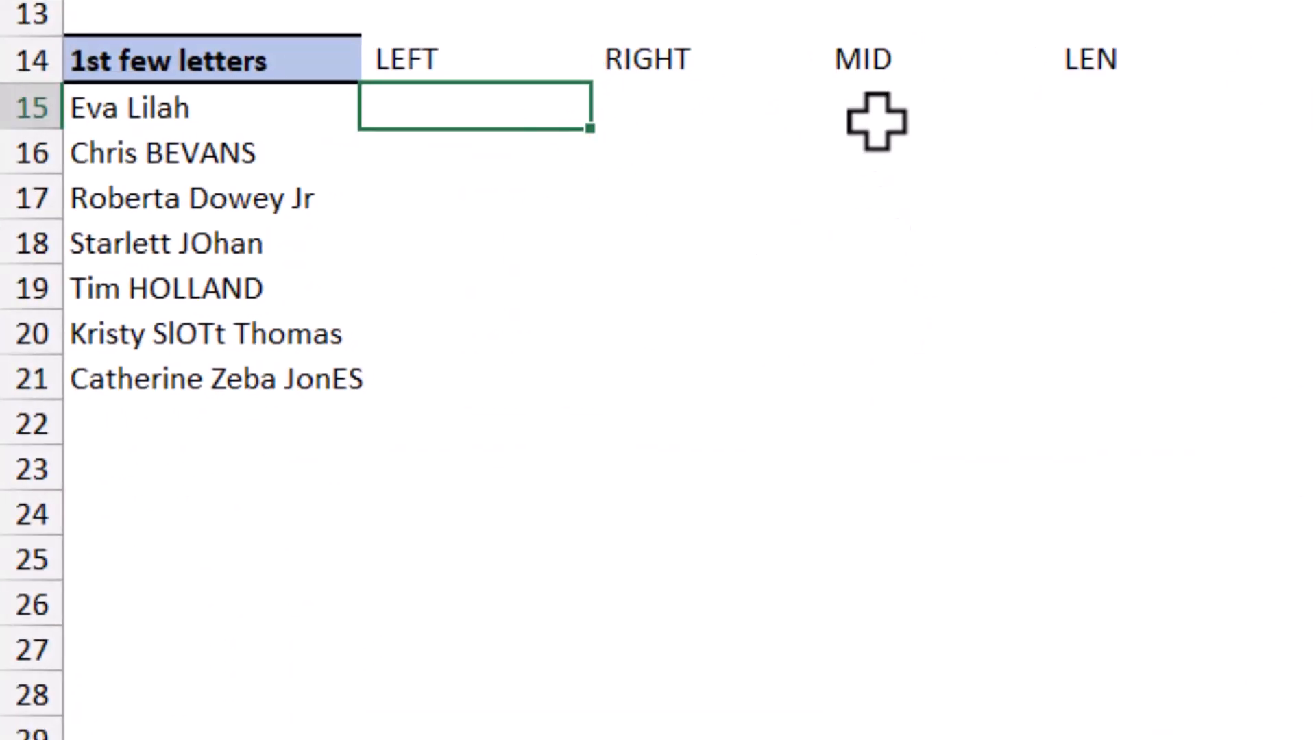
# Enter =LEFT(A15,2) in B15 to extract the first two letters and fill it down to B21.
pyautogui.write('=left')
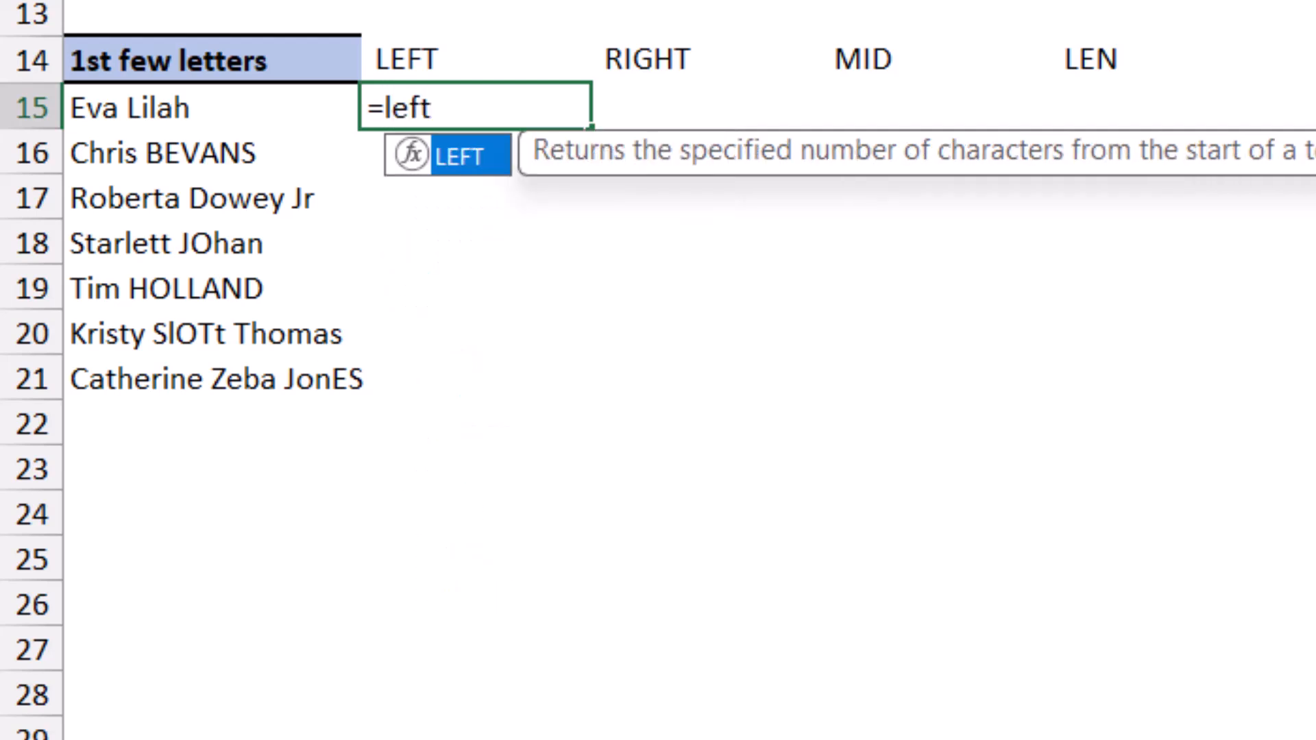
pyautogui.press('Tab')
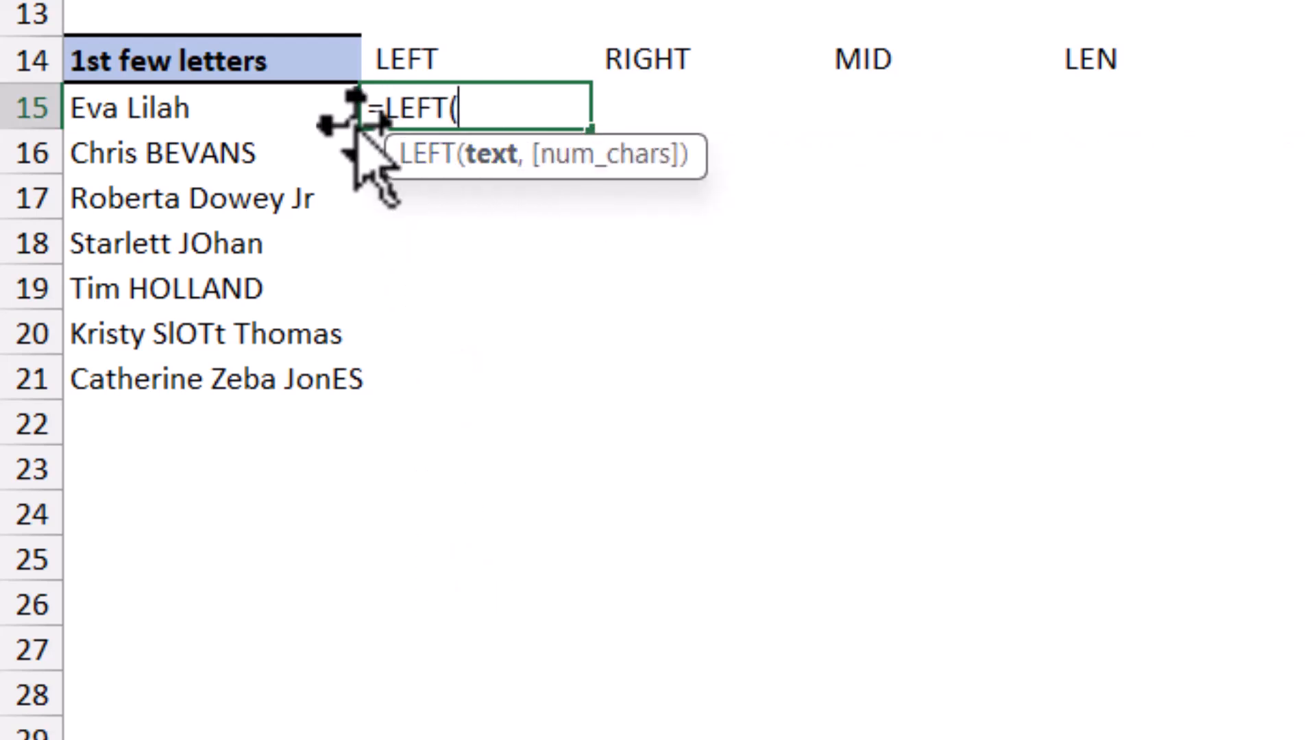
pyautogui.click(220, 112)
pyautogui.write(',')
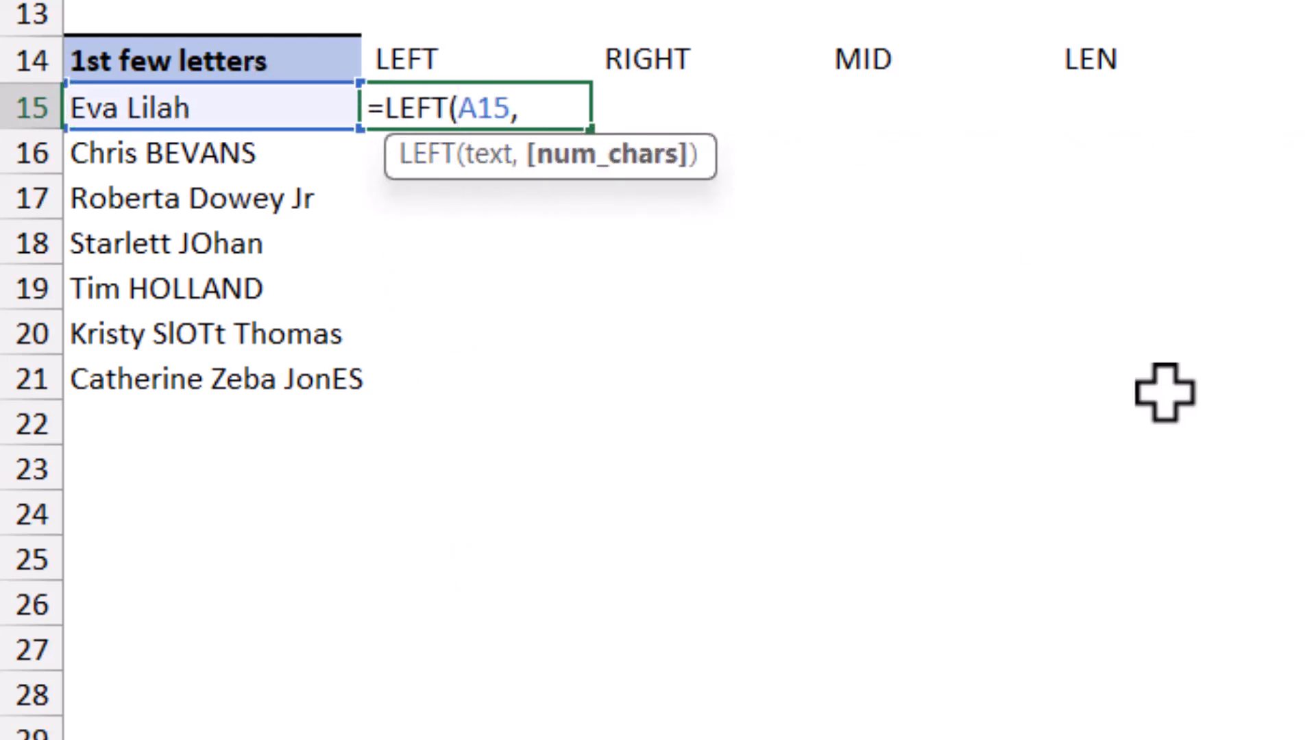
pyautogui.write('2)')
pyautogui.press('Return')
pyautogui.press('Up')
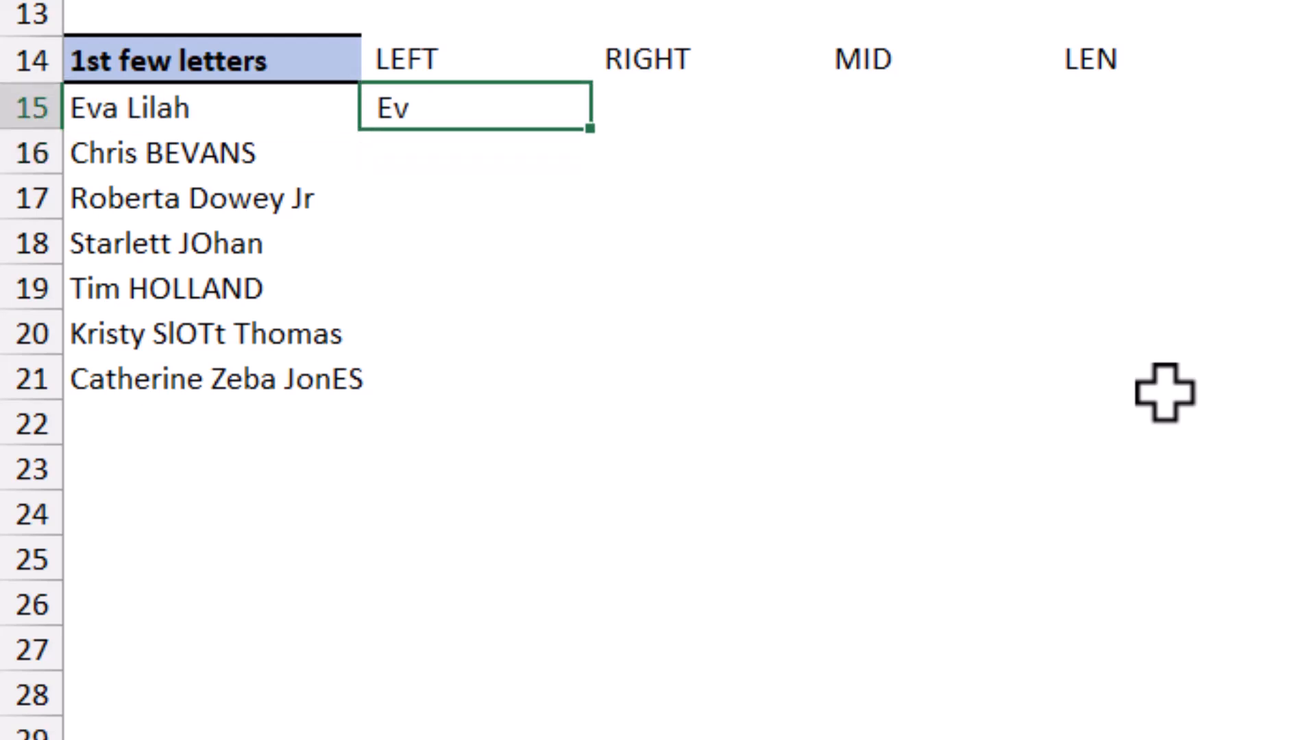
pyautogui.moveTo(590, 131); pyautogui.dragTo(593, 398)
# Remove the num_chars argument from the LEFT formula in B15 so it reads =LEFT(A15).
pyautogui.doubleClick(505, 103)
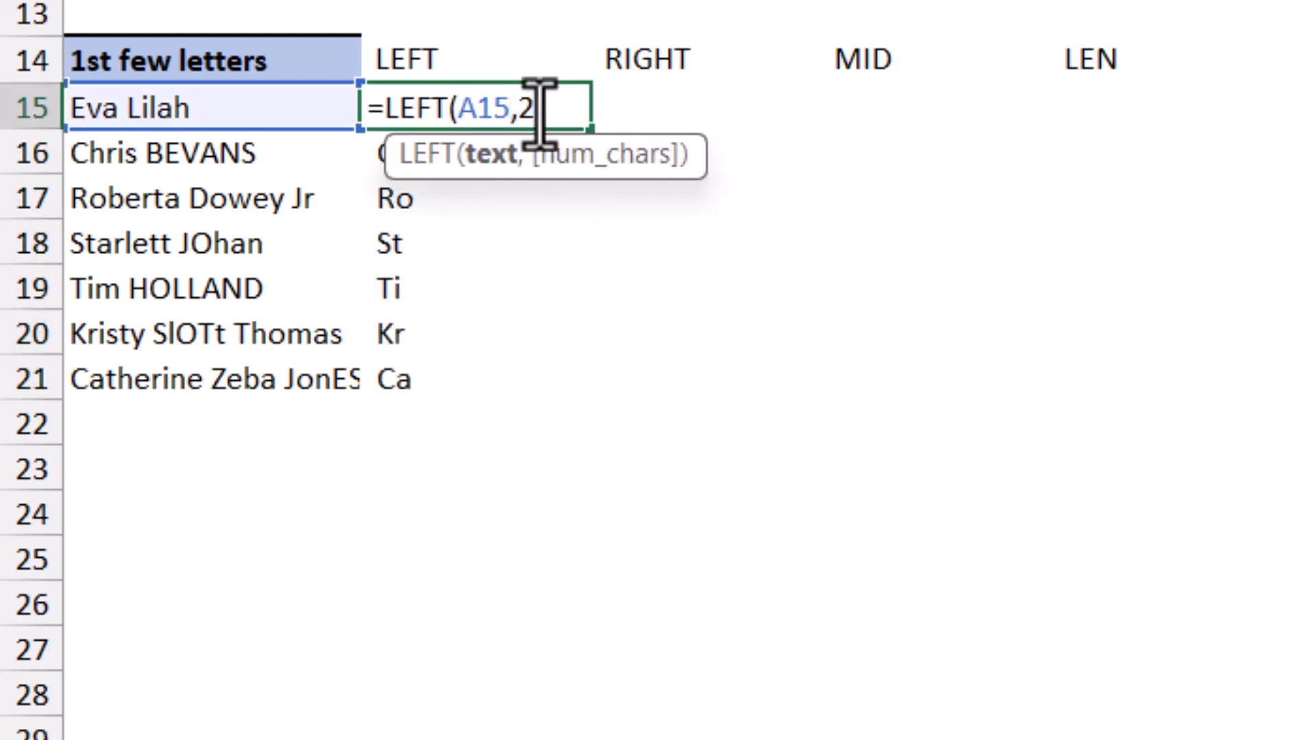
pyautogui.press('Left')
pyautogui.press('BackSpace')
pyautogui.press('BackSpace')
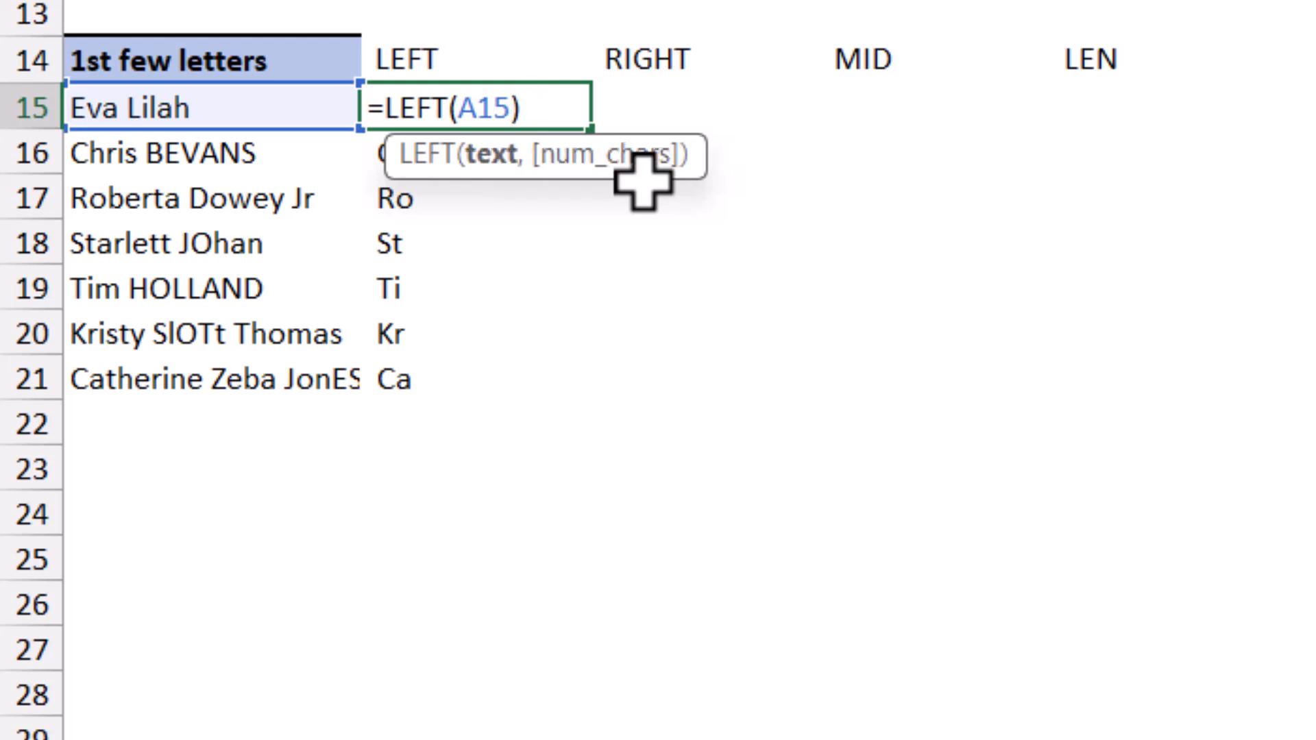
pyautogui.hotkey('ctrl', 'Return')
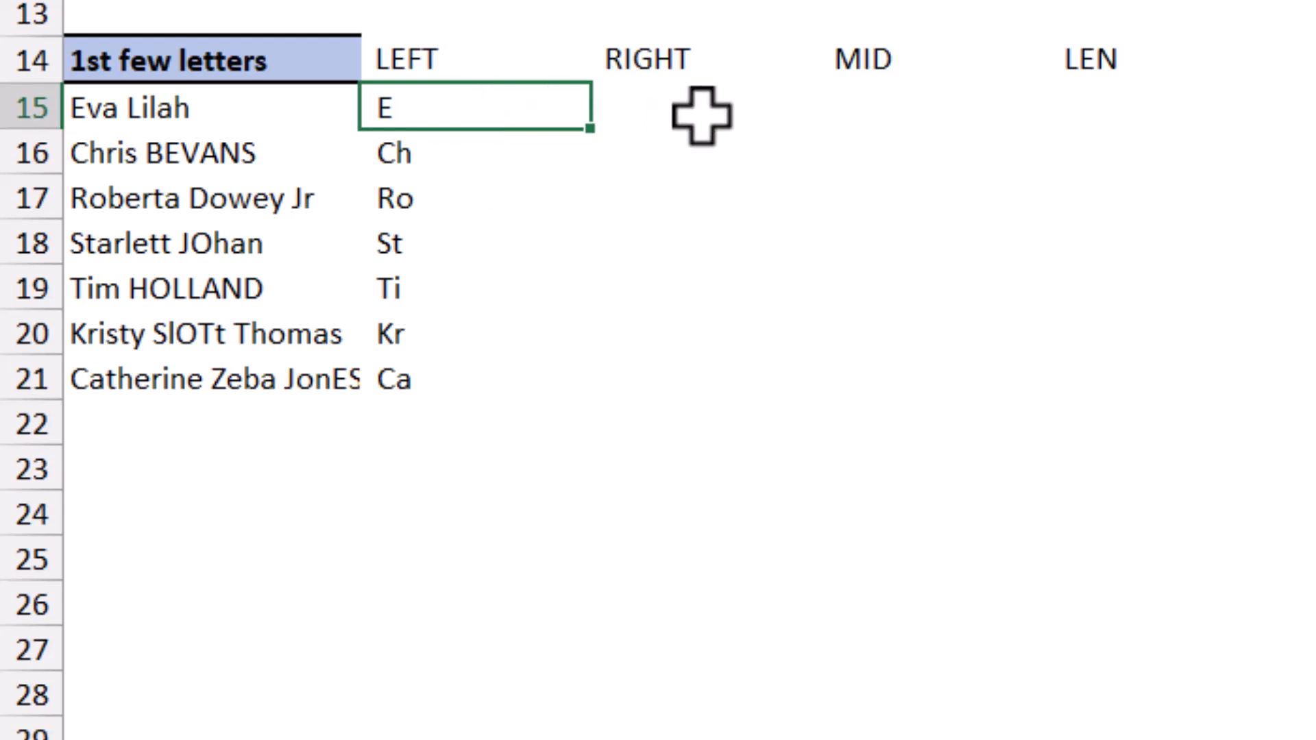
# Enter =RIGHT(A15,6) in C15 to extract the last six characters and fill it down to C21.
pyautogui.click(605, 99)
pyautogui.write('=')
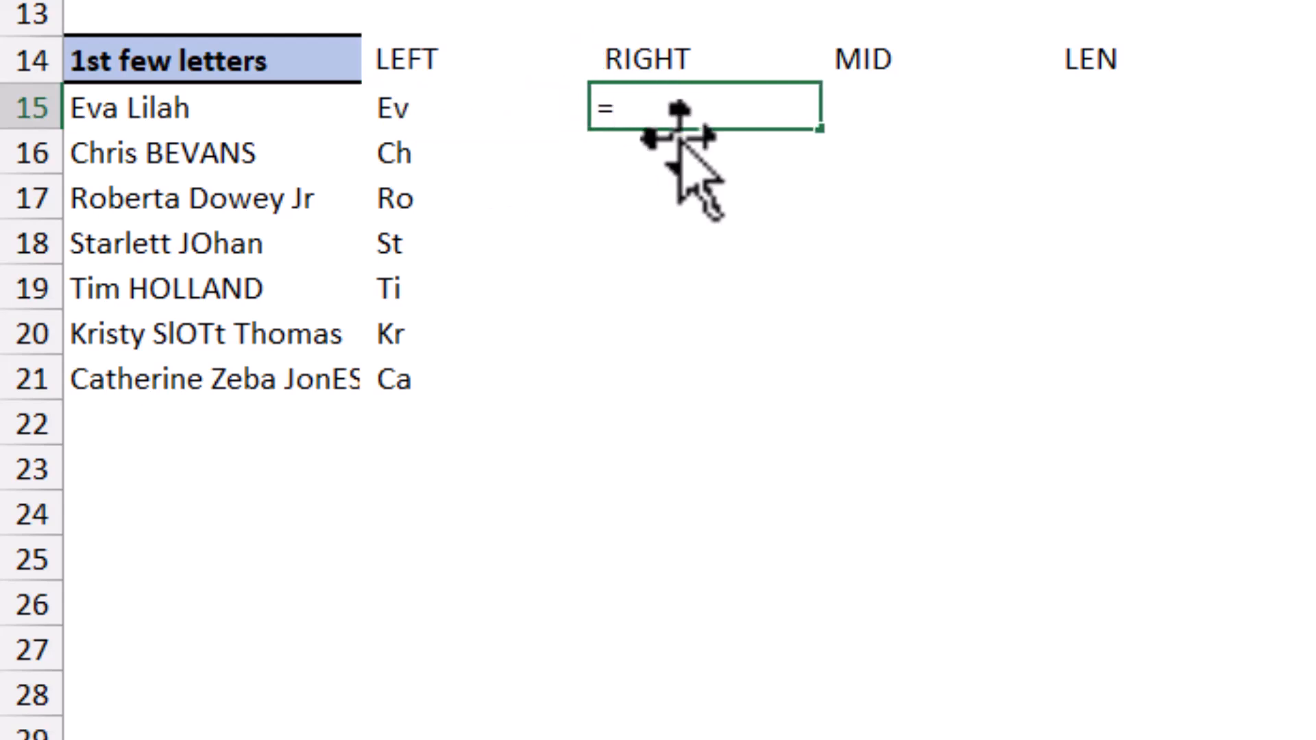
pyautogui.write('right')
pyautogui.press('Tab')
pyautogui.click(194, 113)
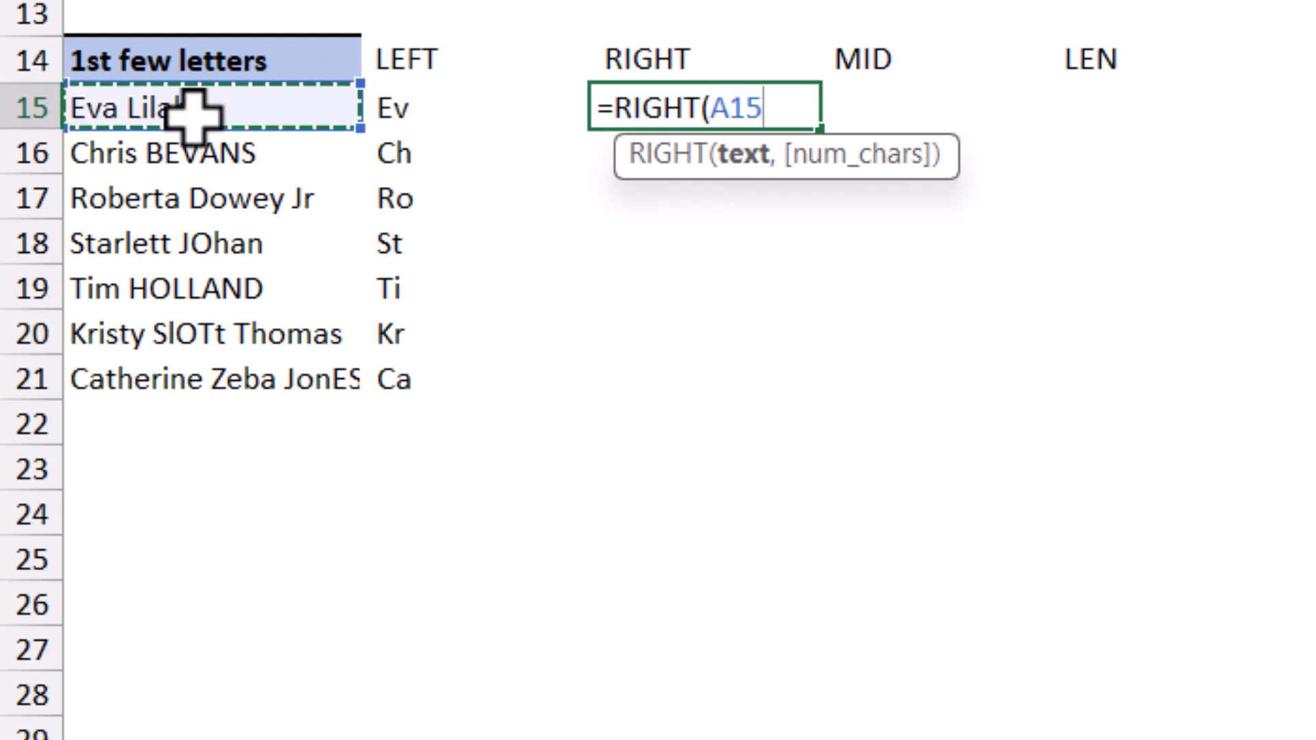
pyautogui.write(',')
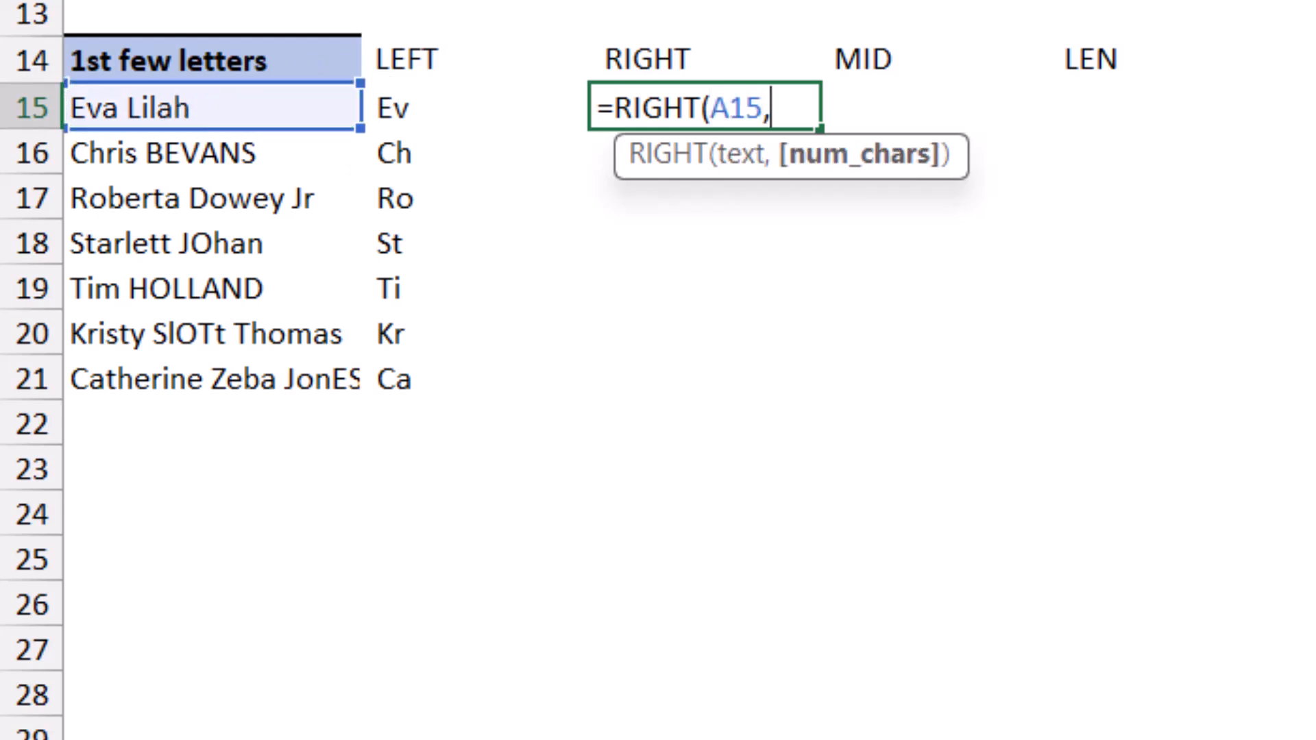
pyautogui.write('6)')
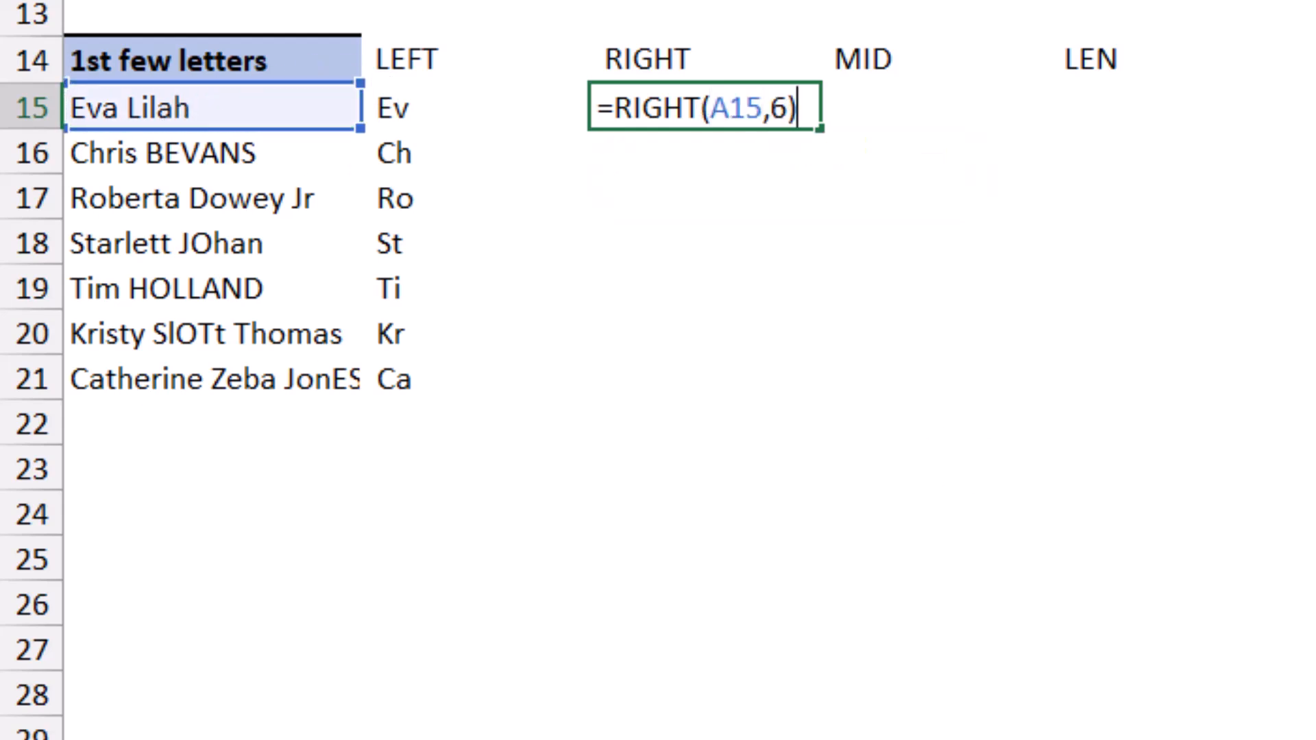
pyautogui.press('Return')
pyautogui.press('Up')
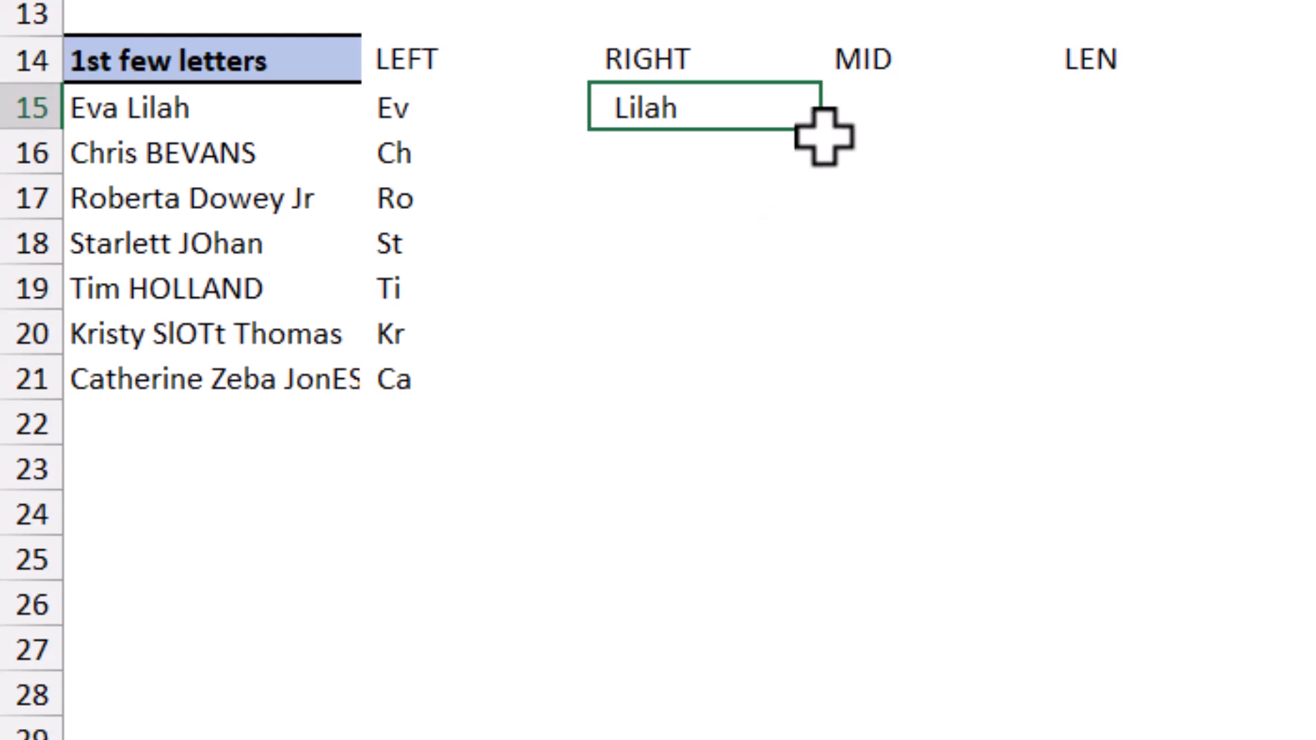
pyautogui.moveTo(820, 128); pyautogui.dragTo(805, 389)
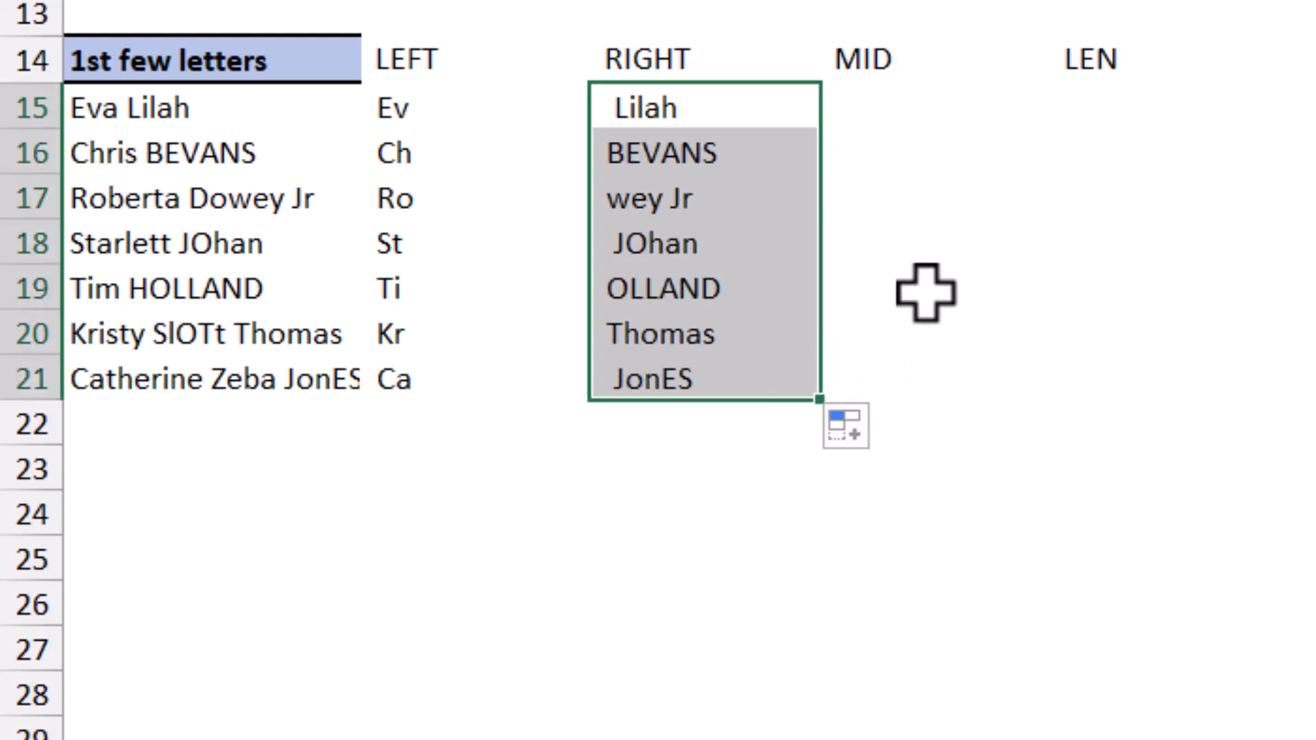
# Enter =MID(A15,3,2) in D15 to extract two characters starting at the third and fill it down to D21.
pyautogui.click(915, 96)
pyautogui.write('=mid')
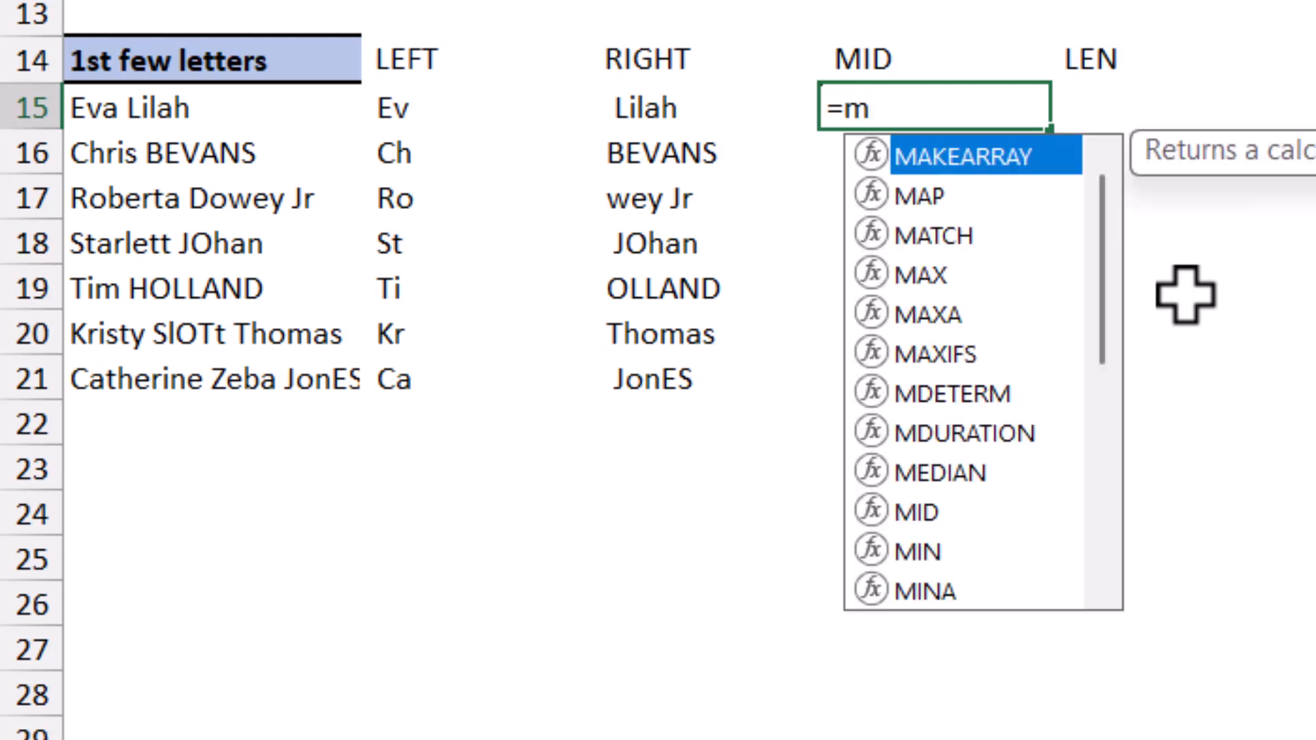
pyautogui.press('Tab')
pyautogui.press('Left')
pyautogui.press('Left')
pyautogui.press('Left')
pyautogui.press('Left')
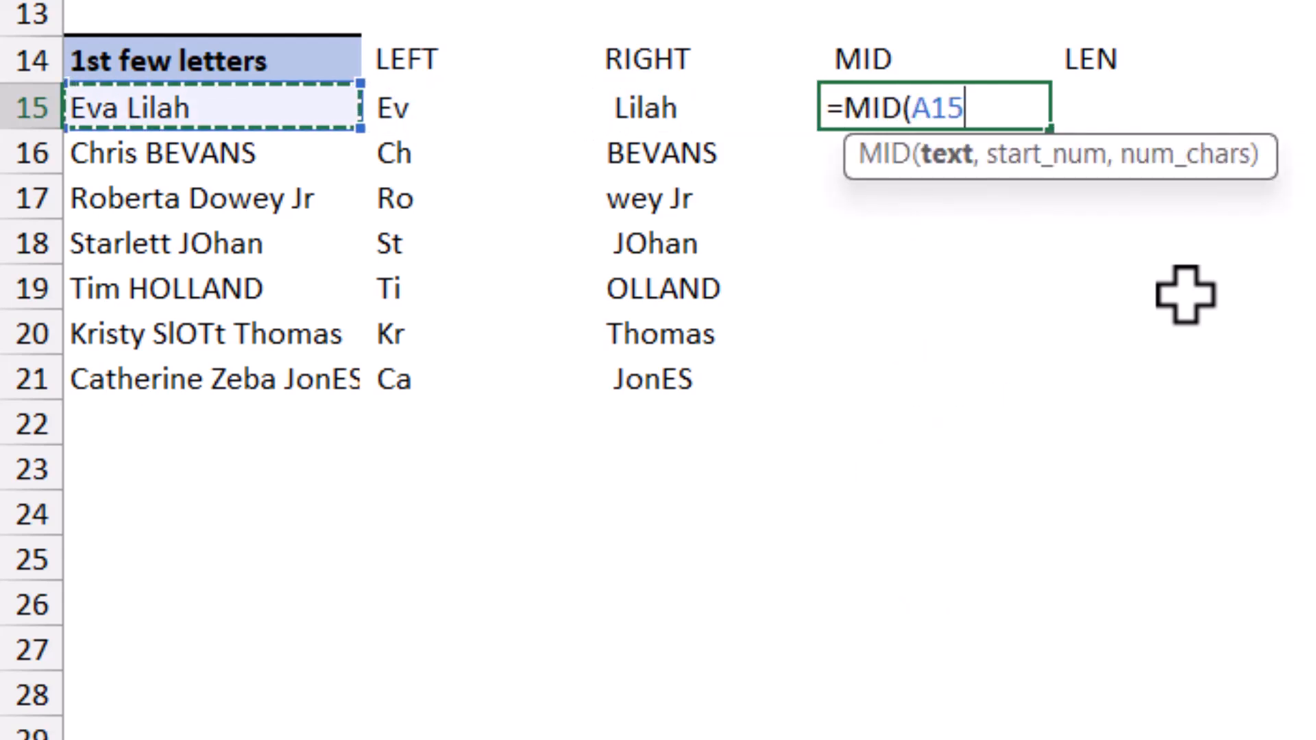
pyautogui.write(',')
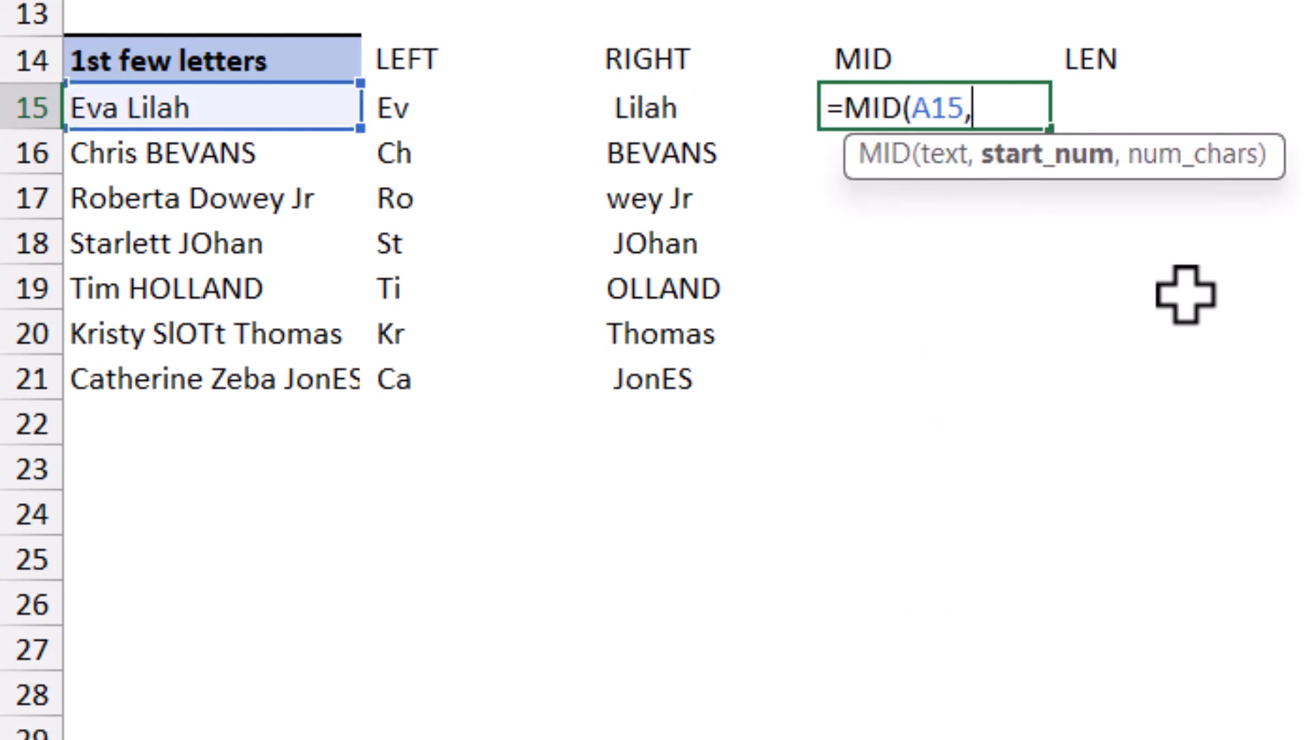
pyautogui.write('3,2')
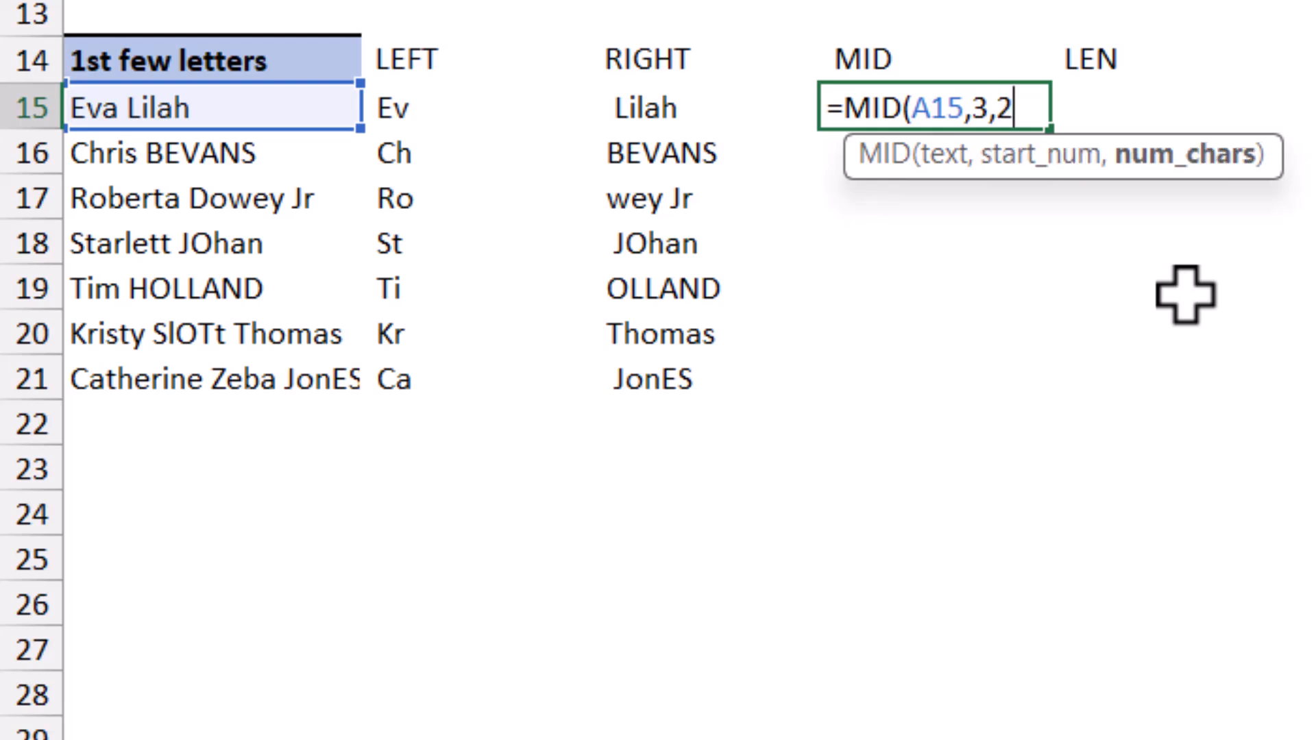
pyautogui.write(')')
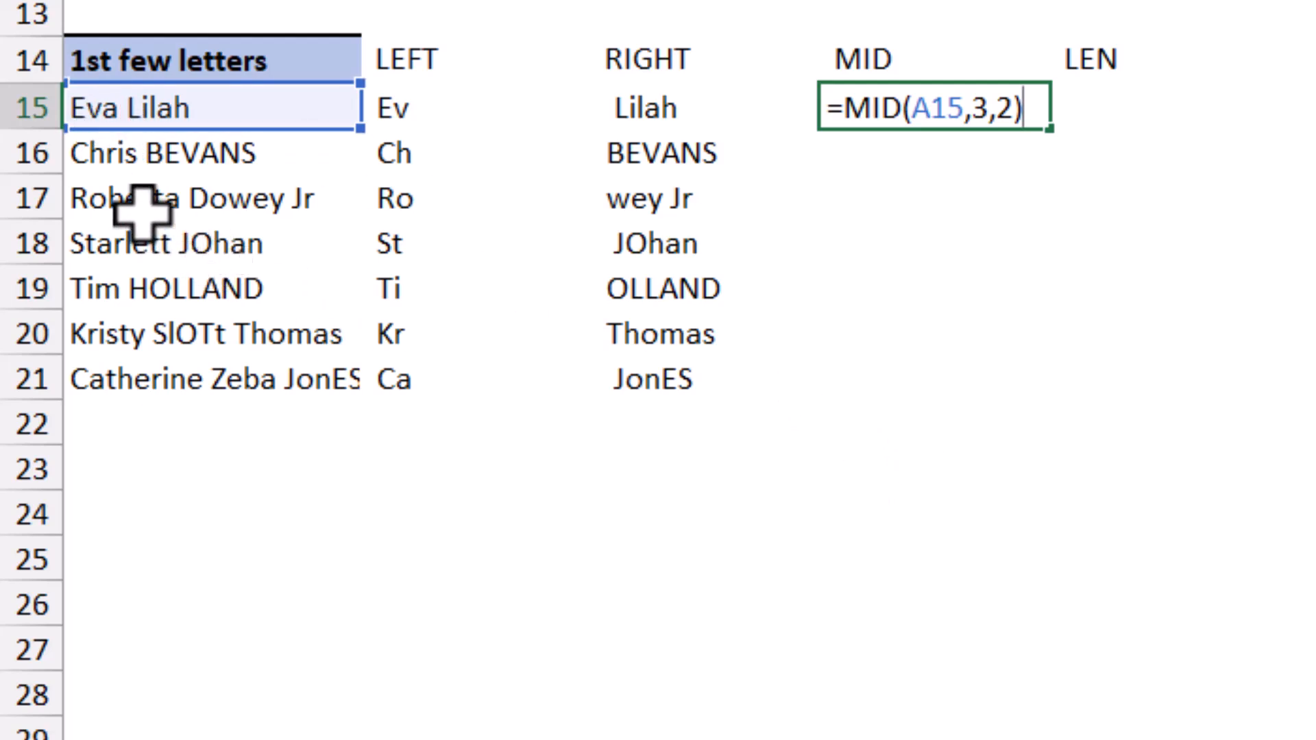
pyautogui.press('Return')
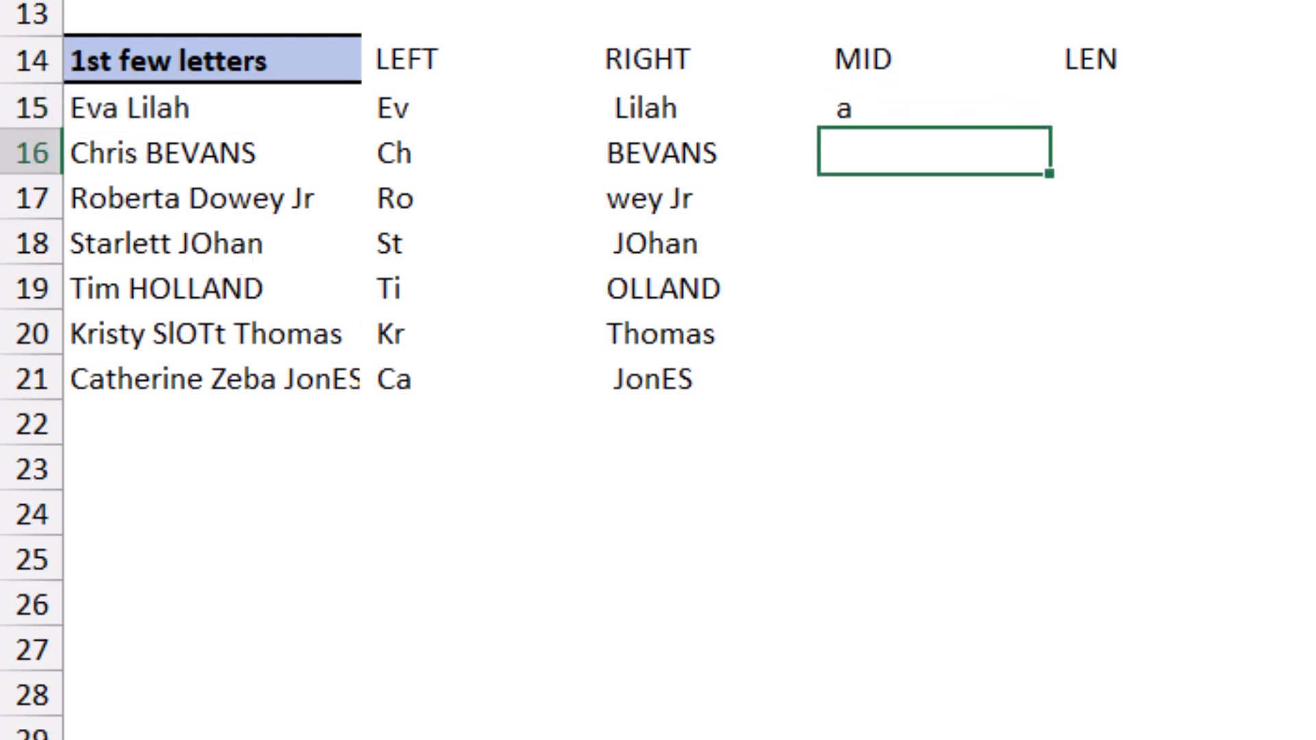
pyautogui.click(990, 112)
pyautogui.moveTo(1056, 142); pyautogui.dragTo(999, 428)
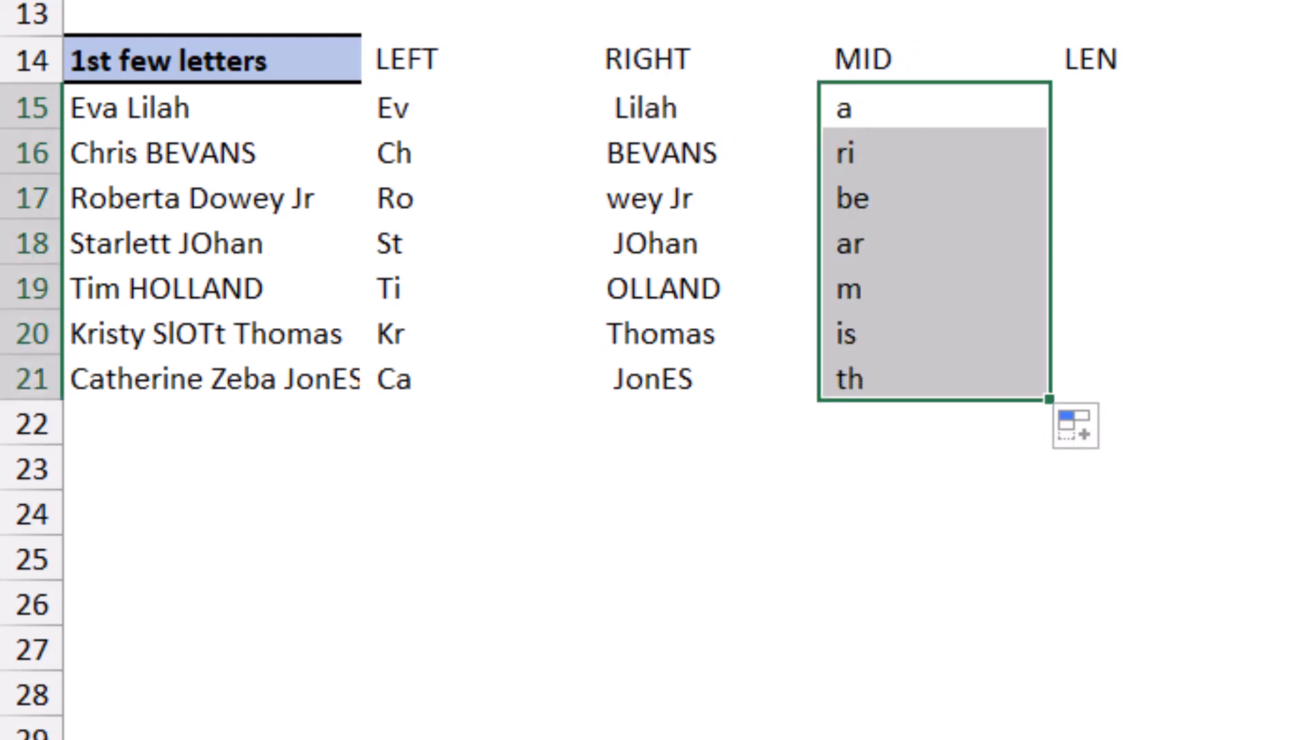
# Enter =LEN(A15) in E15 to count the characters of the name in A15.
pyautogui.click(1152, 109)
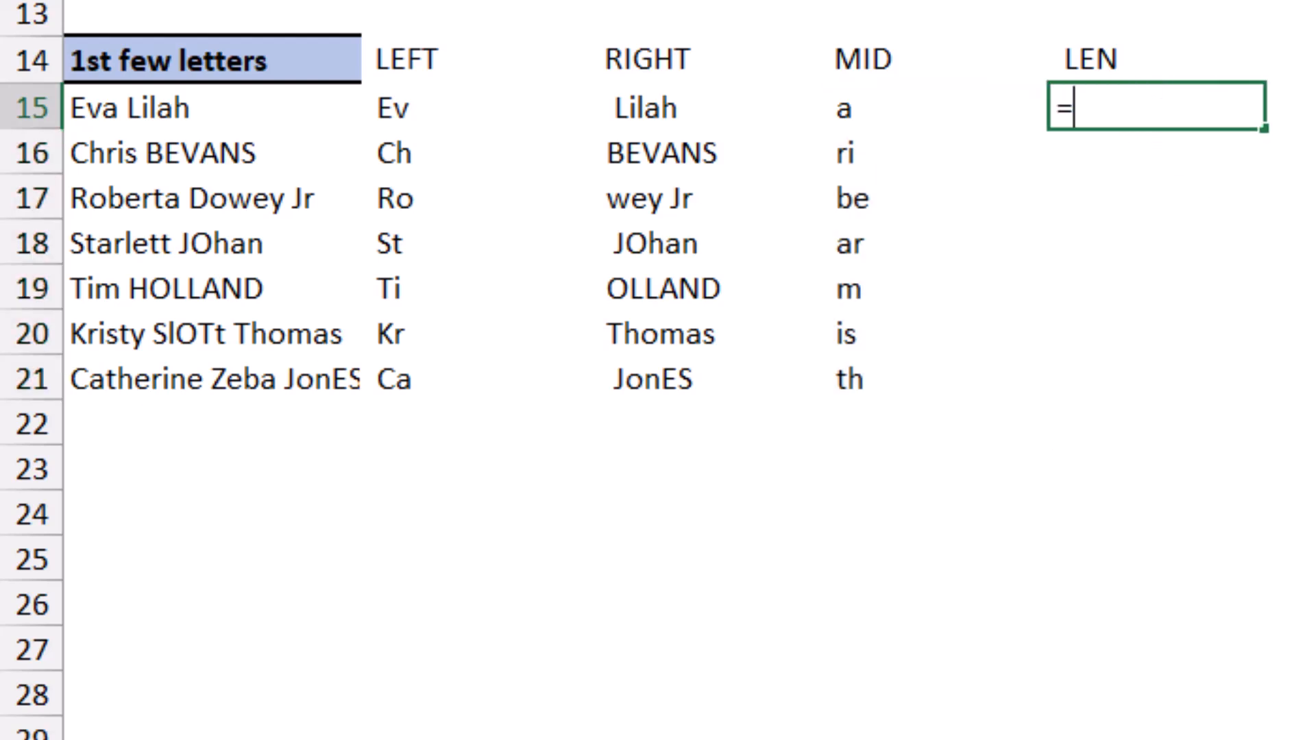
pyautogui.write('=len')
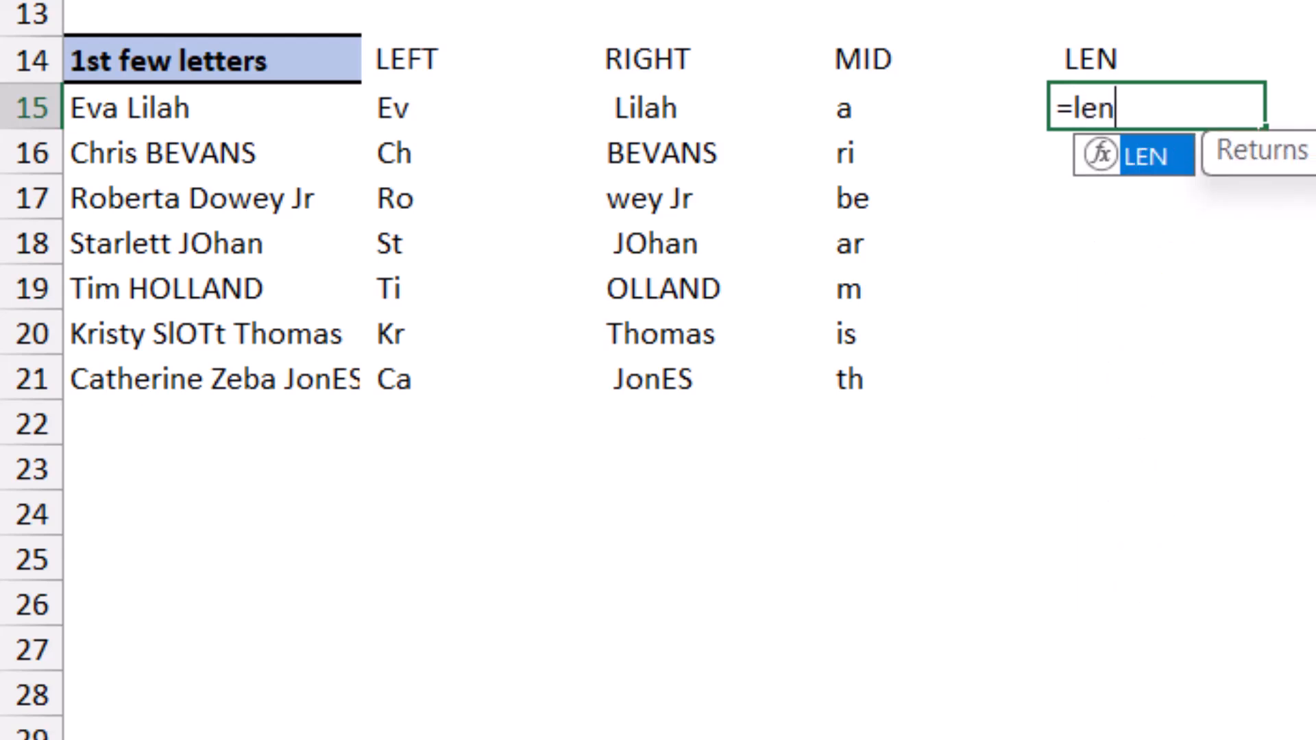
pyautogui.press('Tab')
pyautogui.press('Left')
pyautogui.press('Left')
pyautogui.press('Left')
pyautogui.press('Left')
pyautogui.write(')')
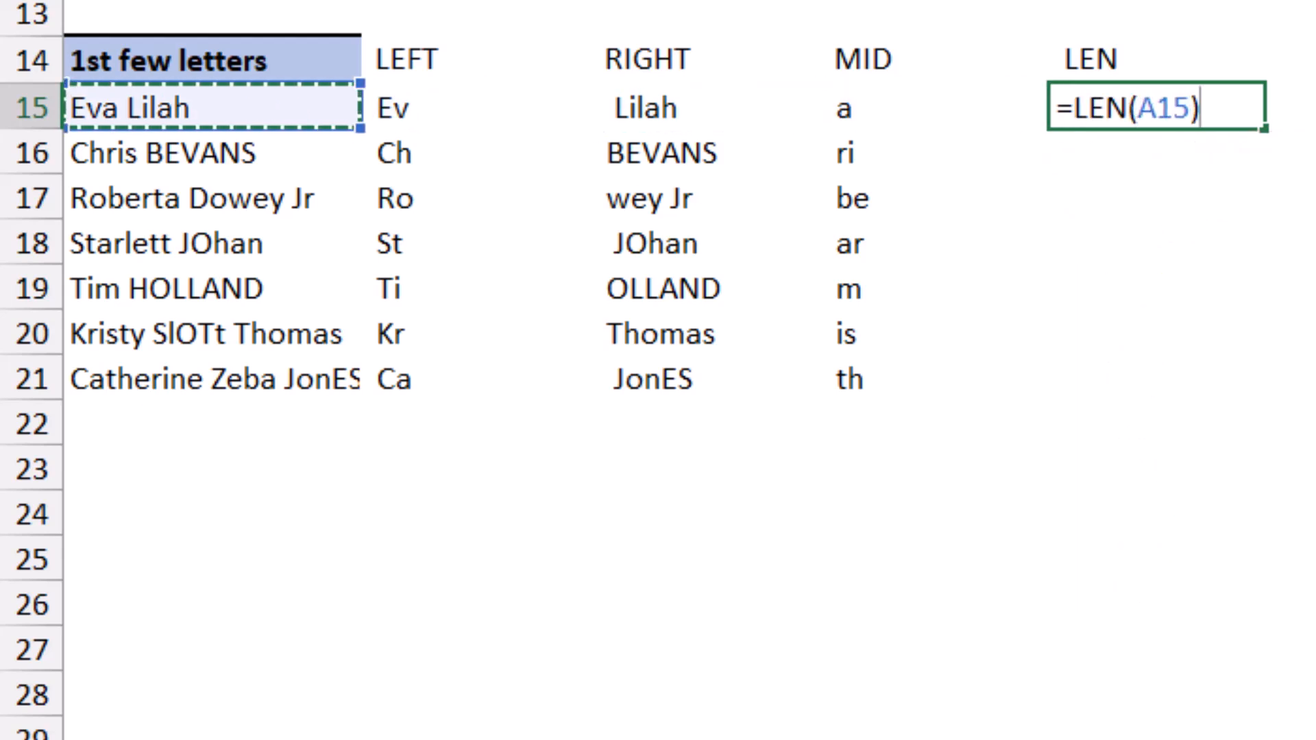
pyautogui.press('Return')
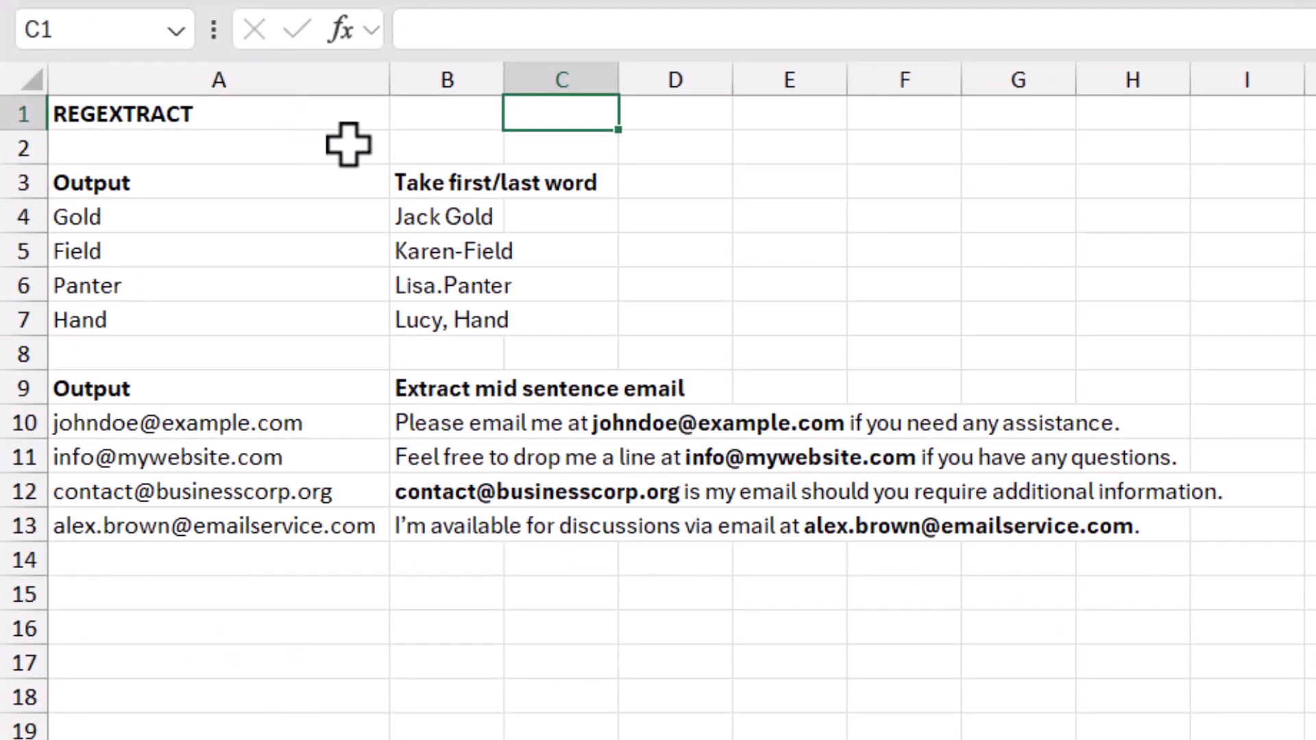
# On the REGEXTRACT sheet, start a formula with =rege in C1 to review the suggested REGEX functions, and discard it.
pyautogui.write('rege')
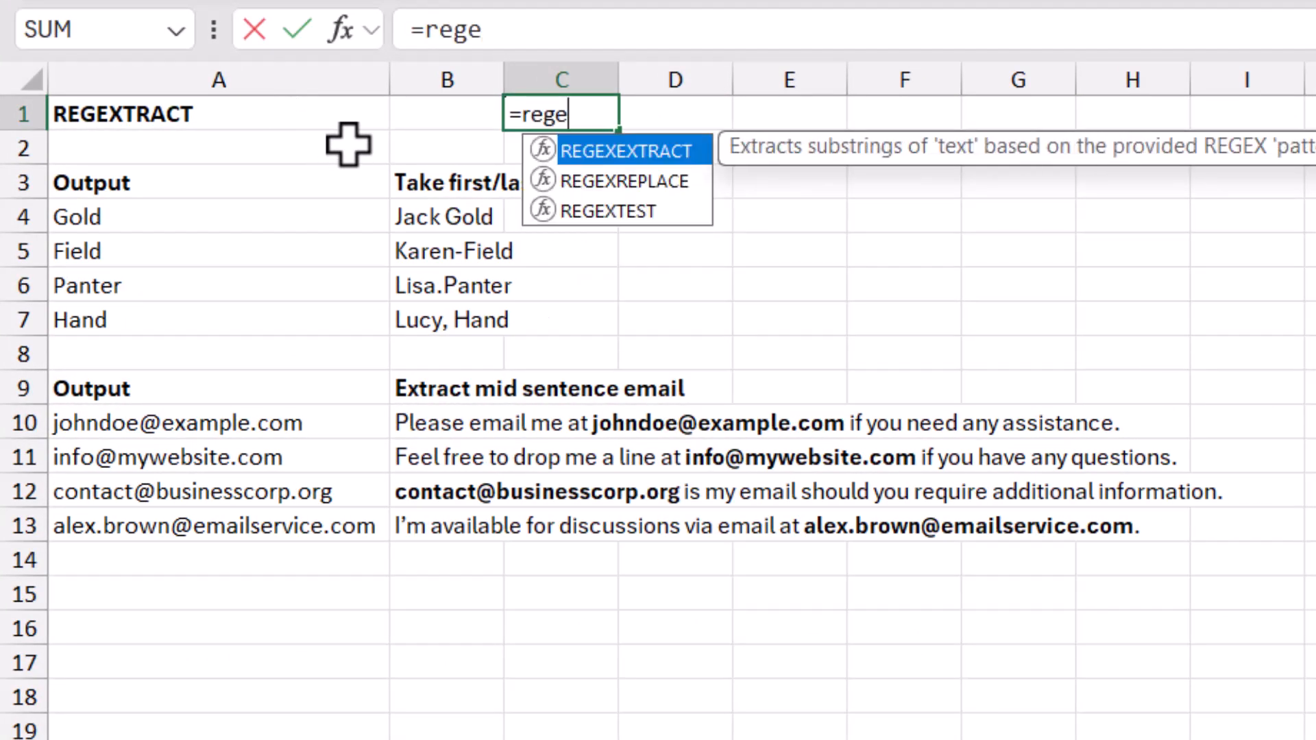
pyautogui.press('Down')
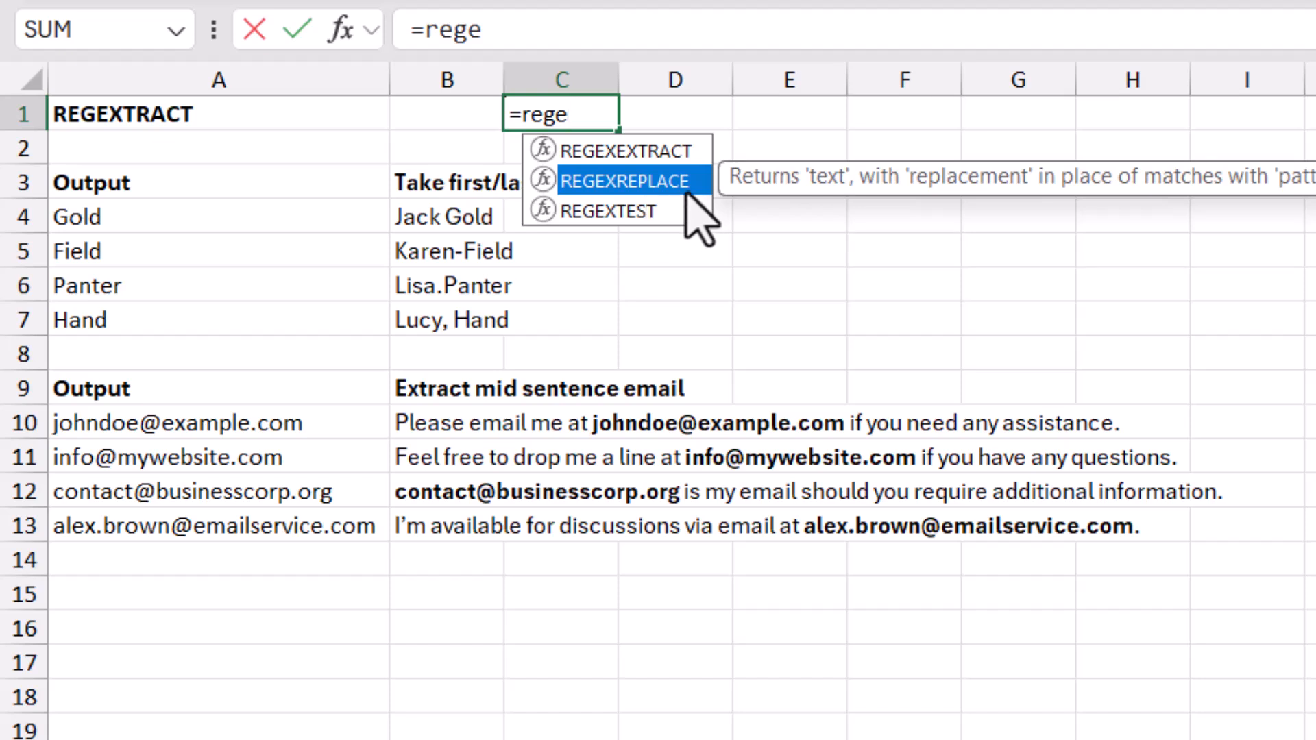
pyautogui.press('Escape')
pyautogui.press('Escape')
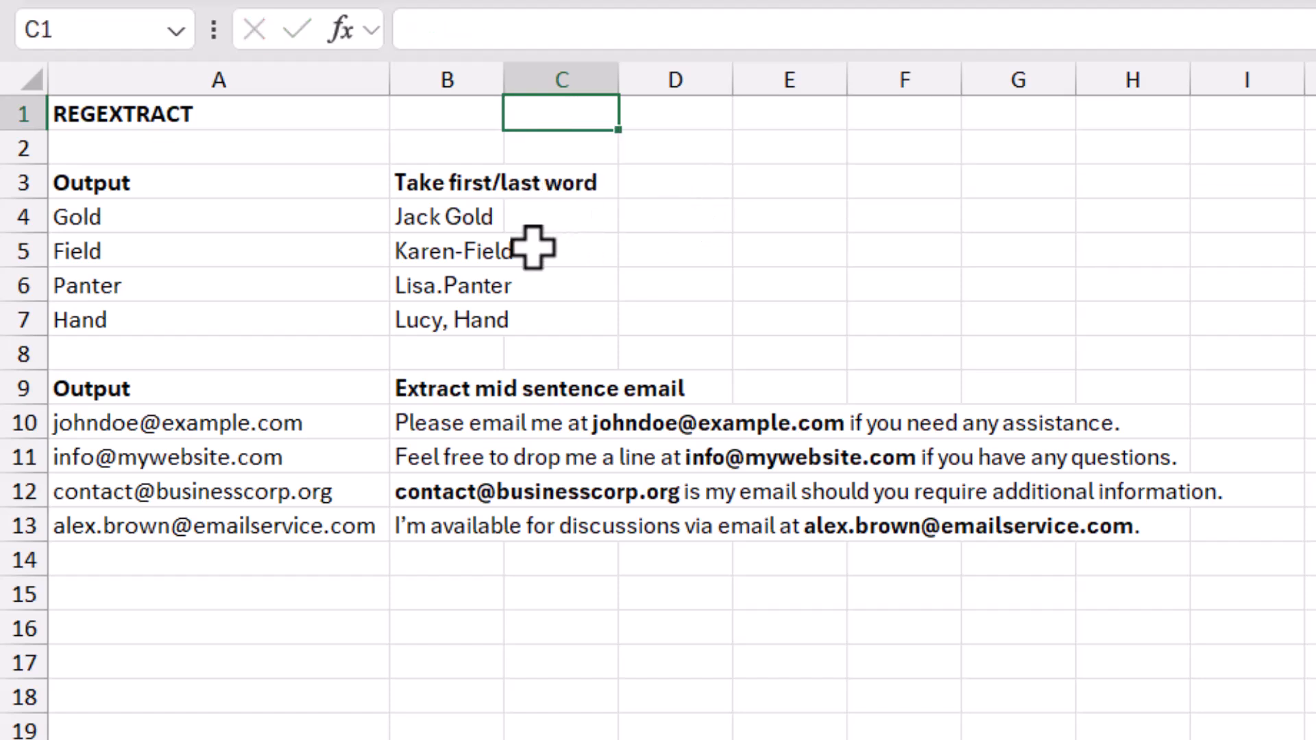
# Examine the source texts in B4, B10, B12 and B13 and the email extraction formula in A10.
pyautogui.click(435, 213)
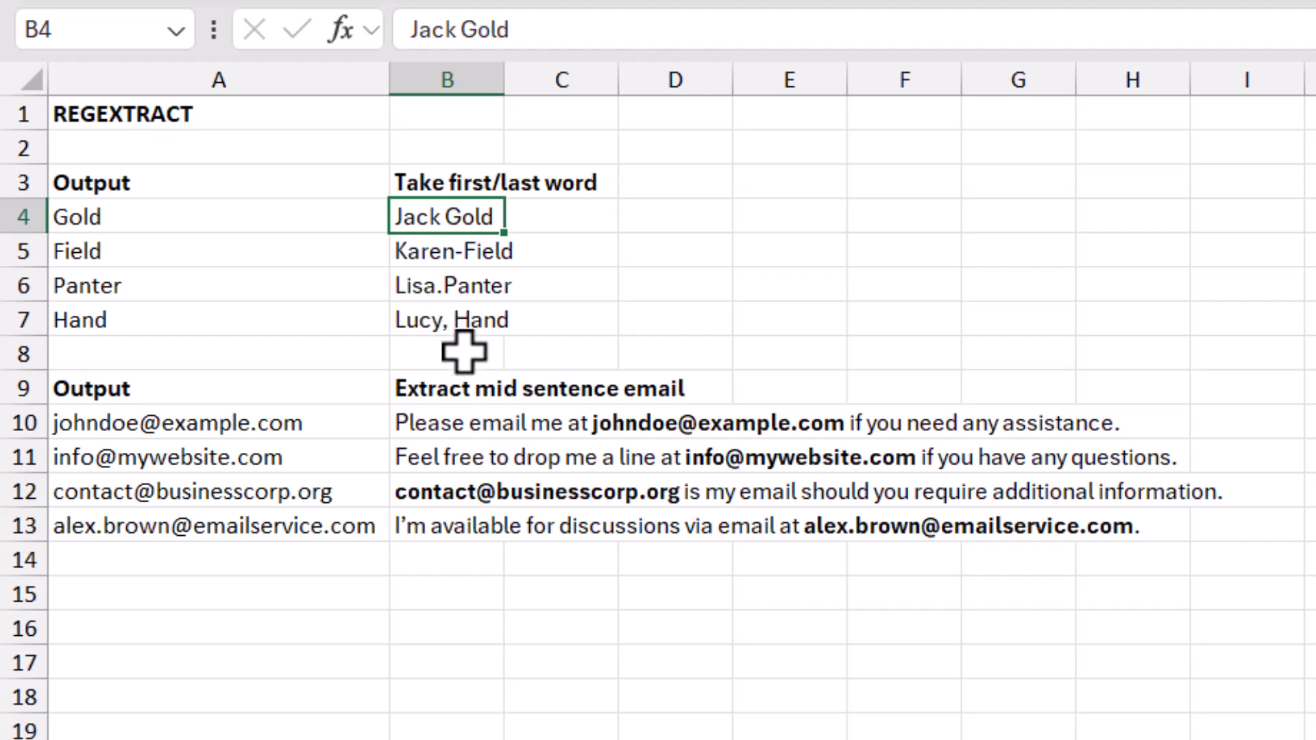
pyautogui.click(436, 430)
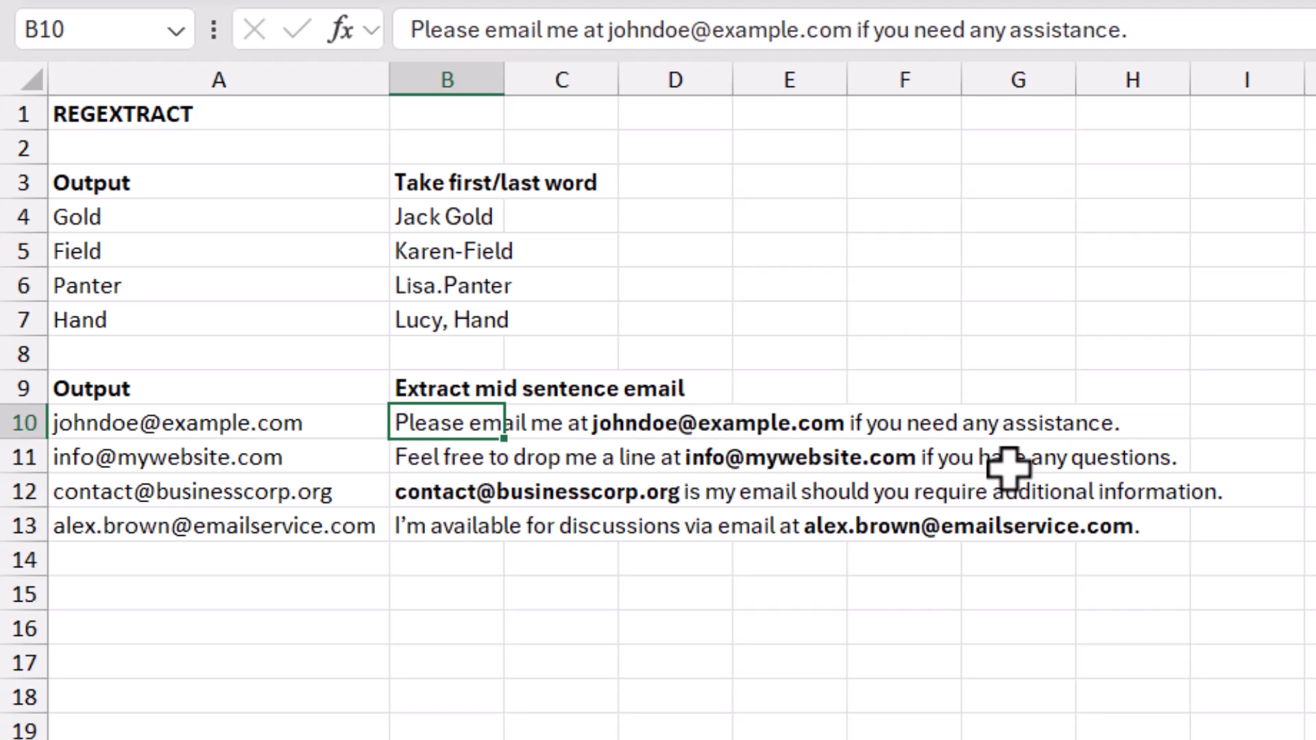
pyautogui.click(446, 486)
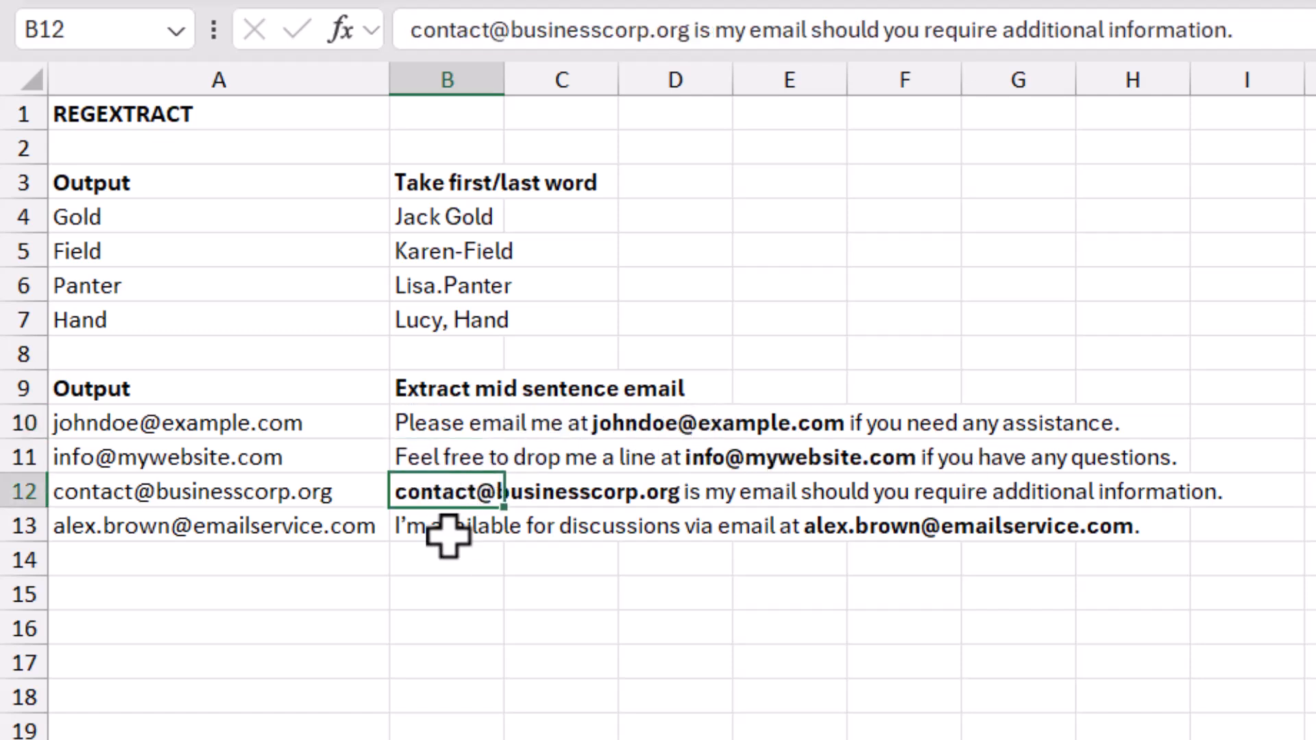
pyautogui.click(446, 531)
pyautogui.click(298, 411)
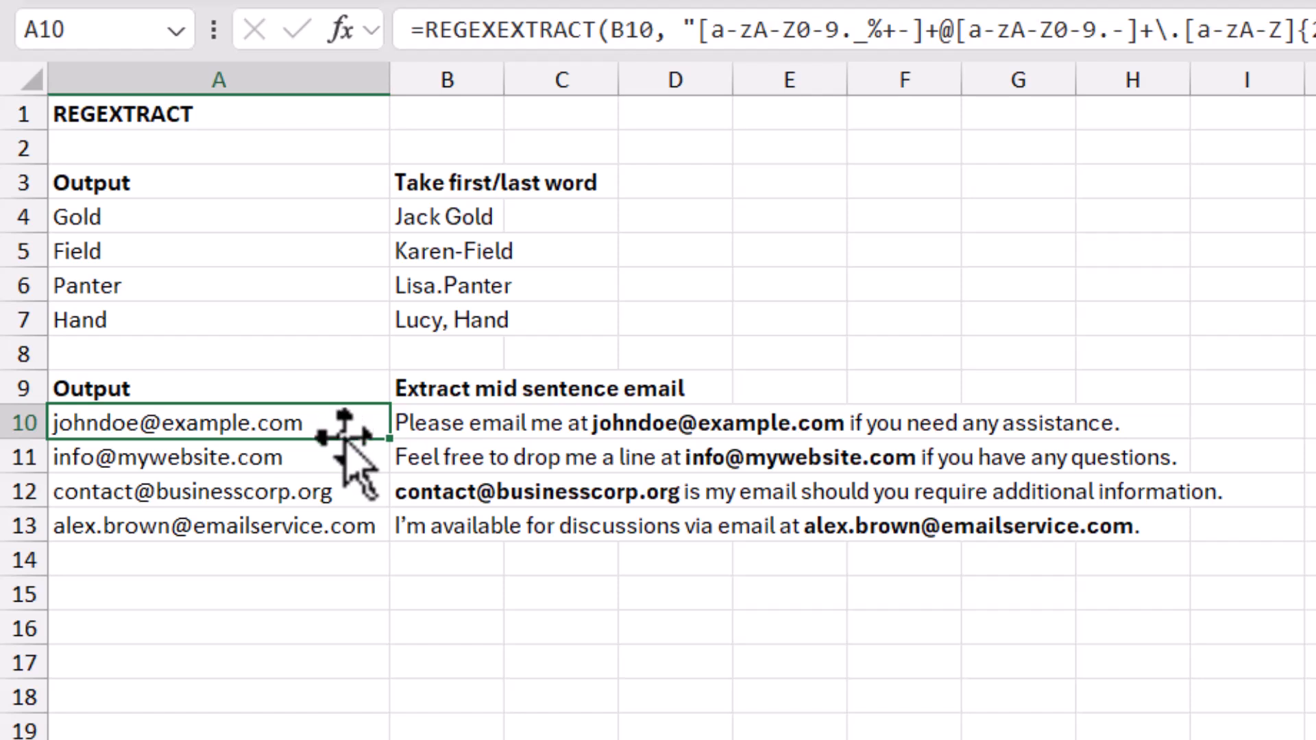
# Review the REGEXEXTRACT formula in A5, including its text, pattern, return_mode and case_sensitivity arguments, and keep it as it is.
pyautogui.click(288, 248)
pyautogui.moveTo(665, 31); pyautogui.dragTo(757, 29)
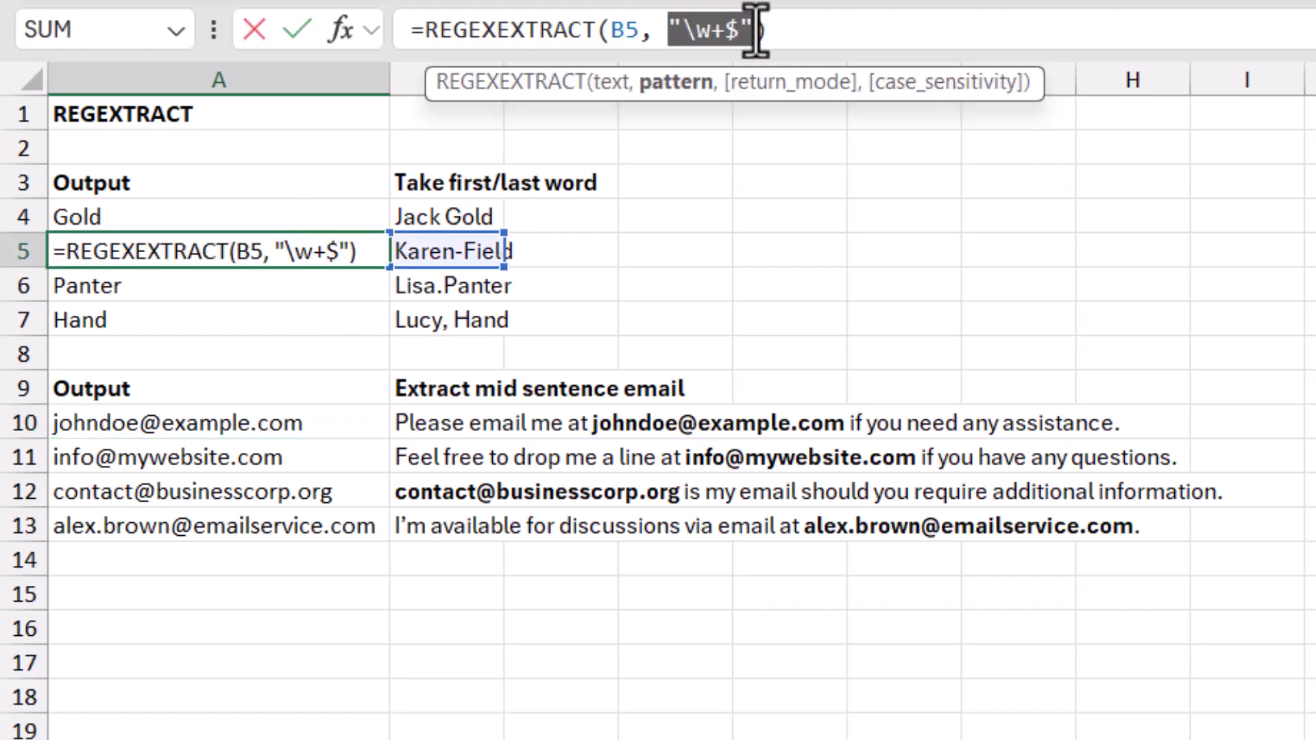
pyautogui.click(612, 31)
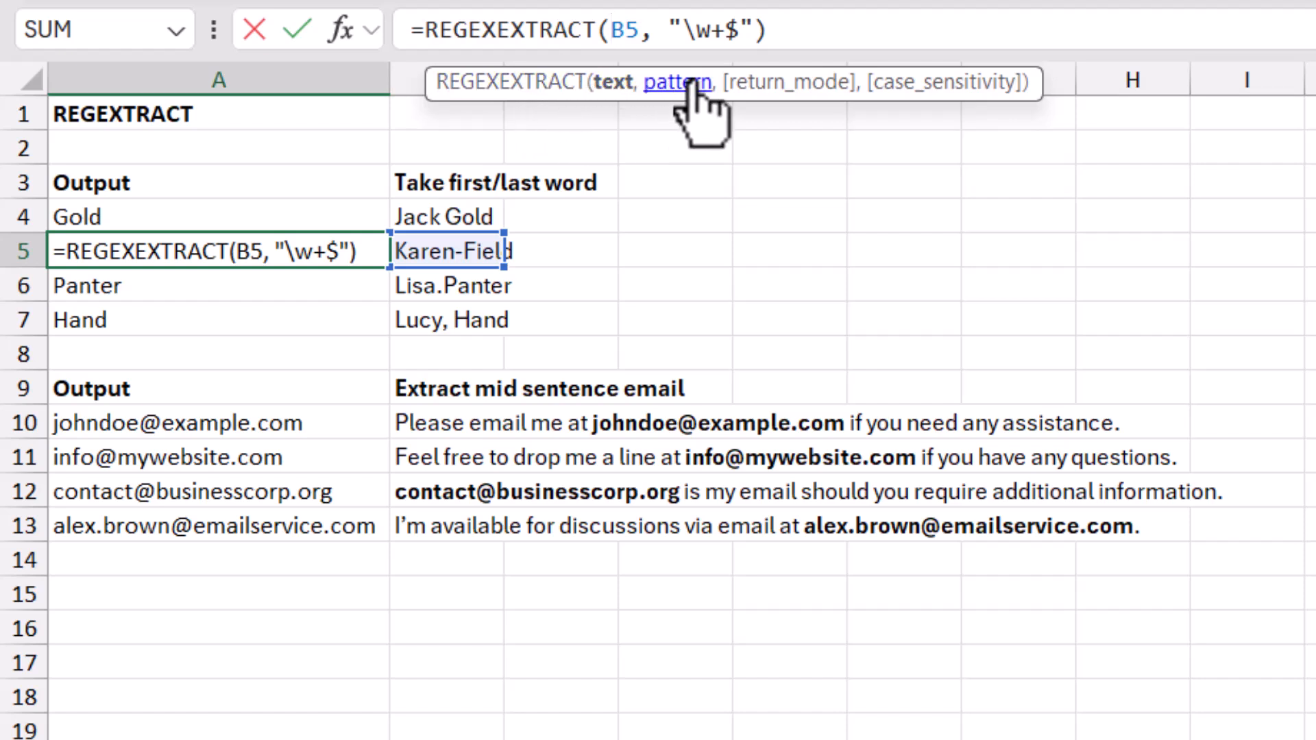
pyautogui.click(756, 29)
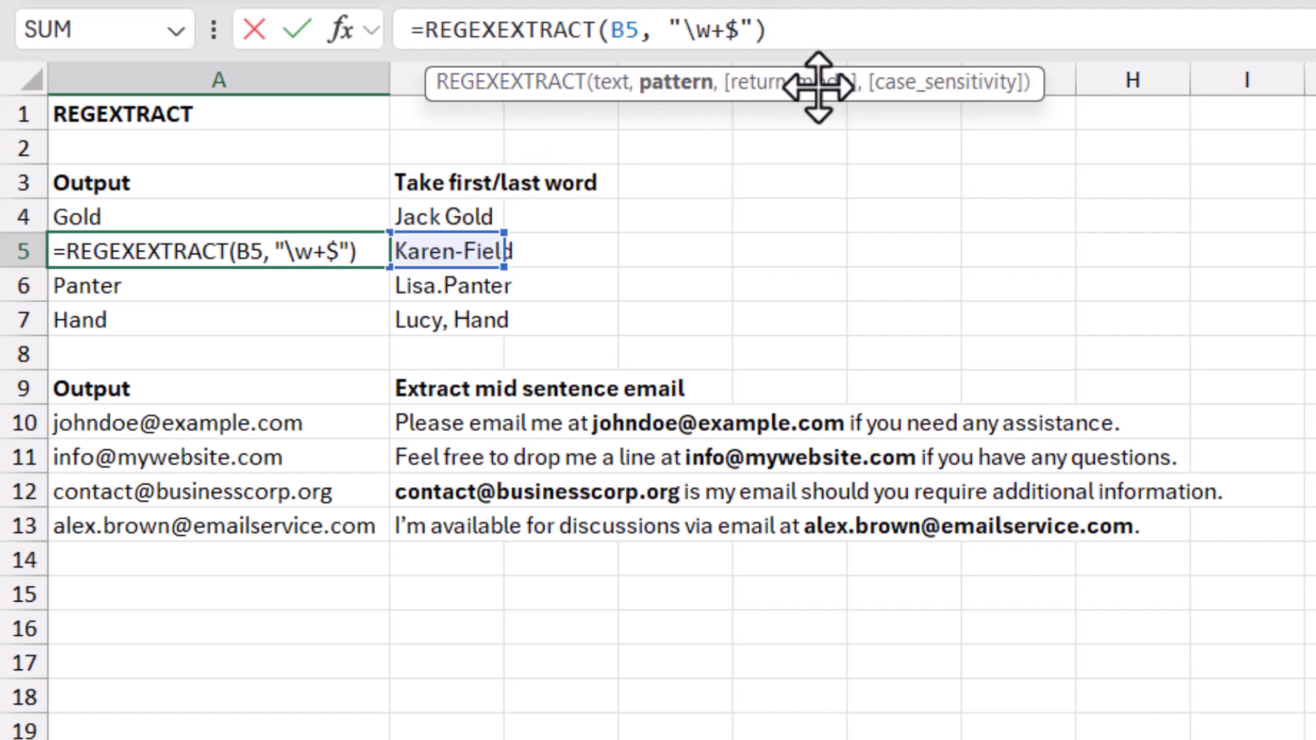
pyautogui.write(',')
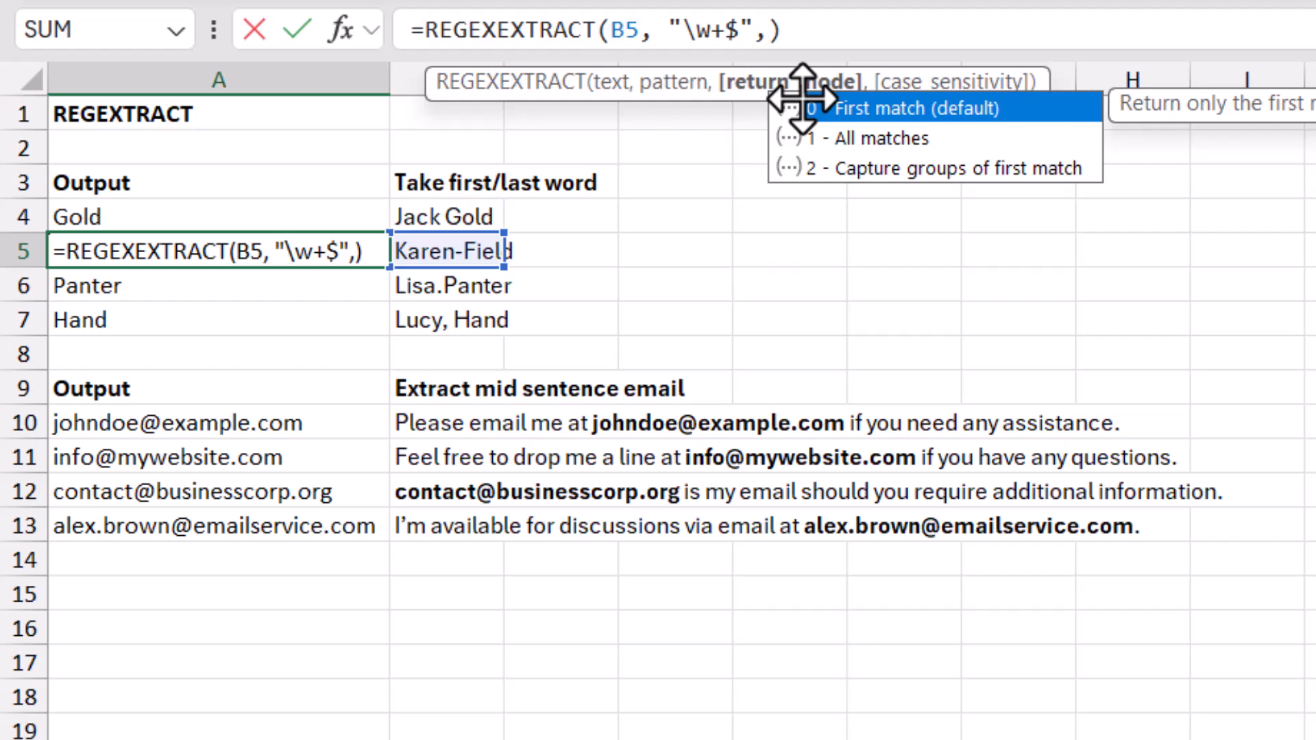
pyautogui.press('BackSpace')
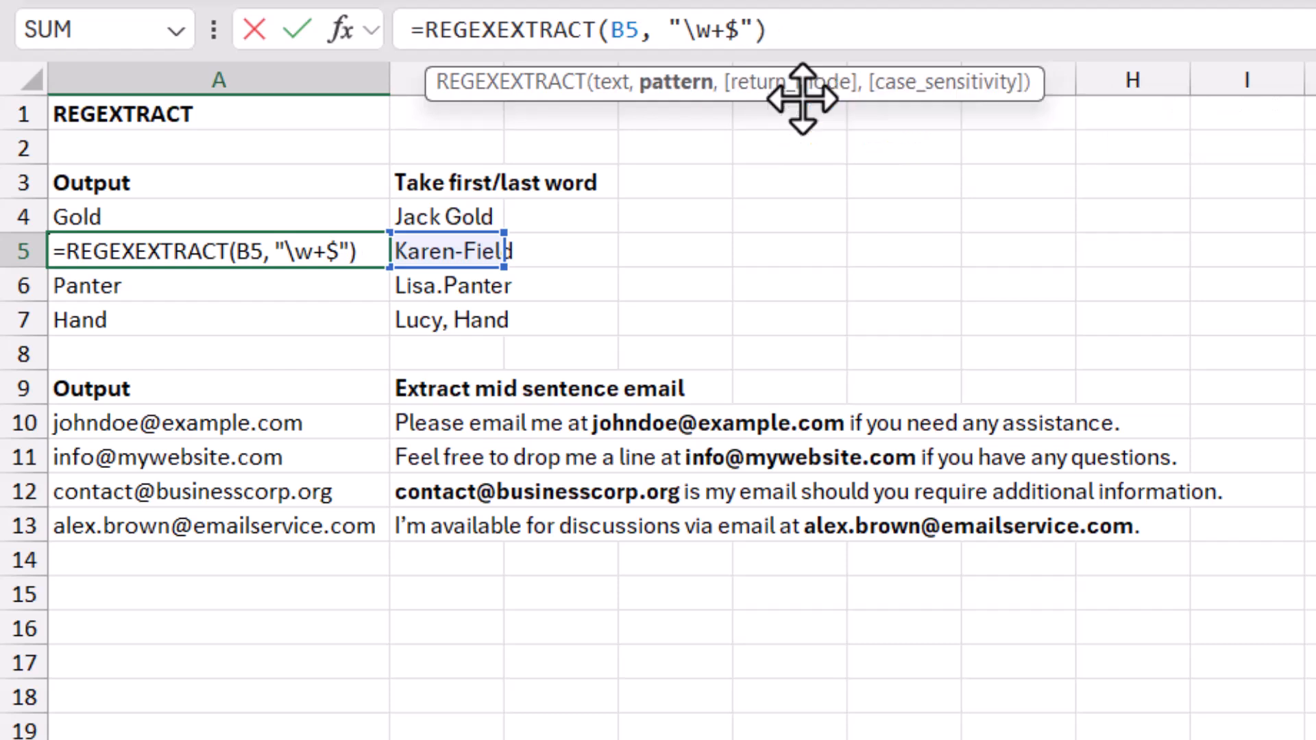
pyautogui.write(',,')
pyautogui.press('BackSpace')
pyautogui.press('BackSpace')
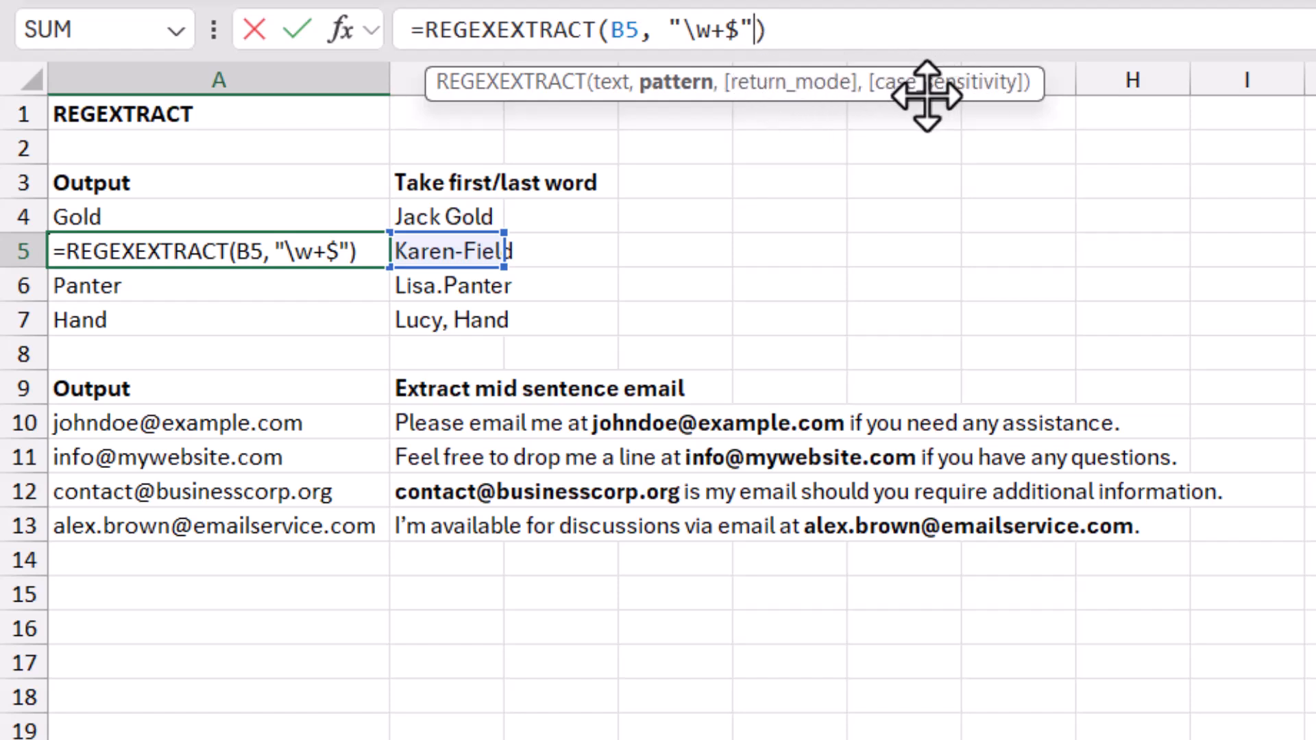
pyautogui.hotkey('ctrl', 'Return')
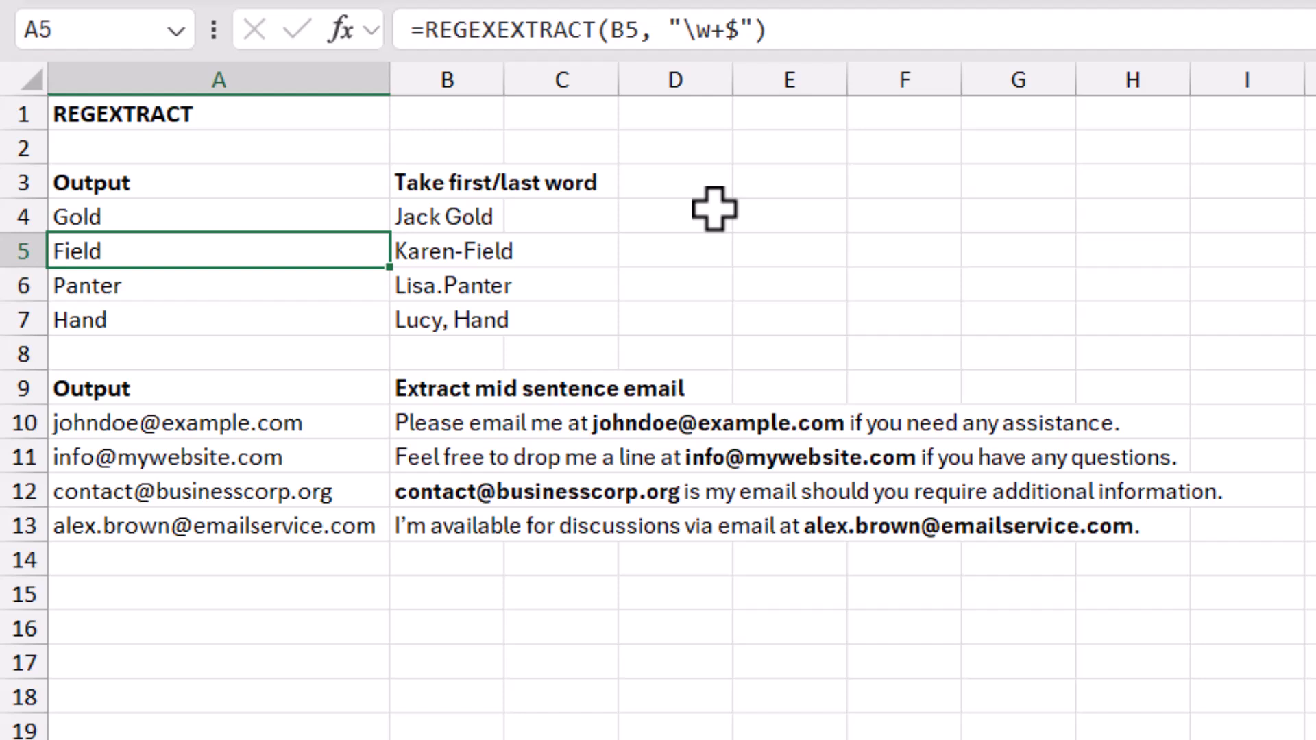
# Examine the "\w+$" pattern in the REGEXEXTRACT formula in A4, highlighting \w+ and the $ sign, and keep the formula as it is.
pyautogui.click(669, 214)
pyautogui.click(266, 210)
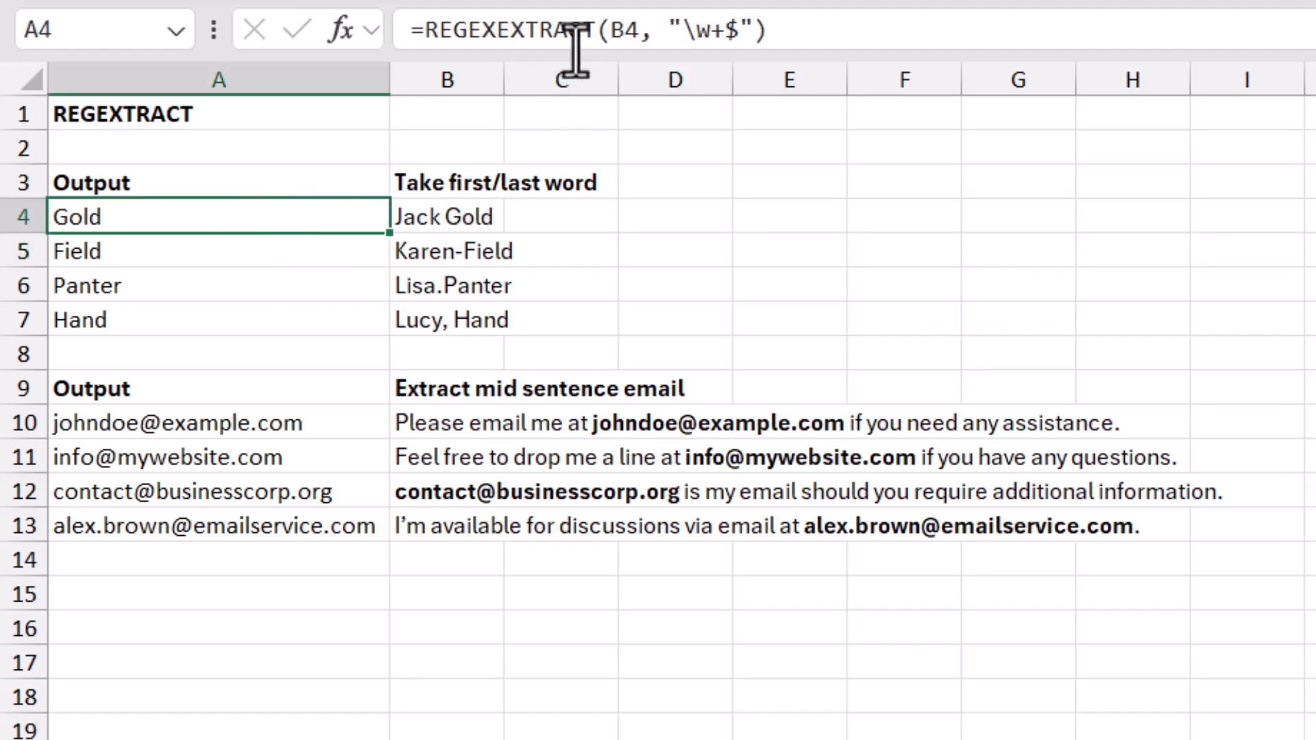
pyautogui.click(682, 30)
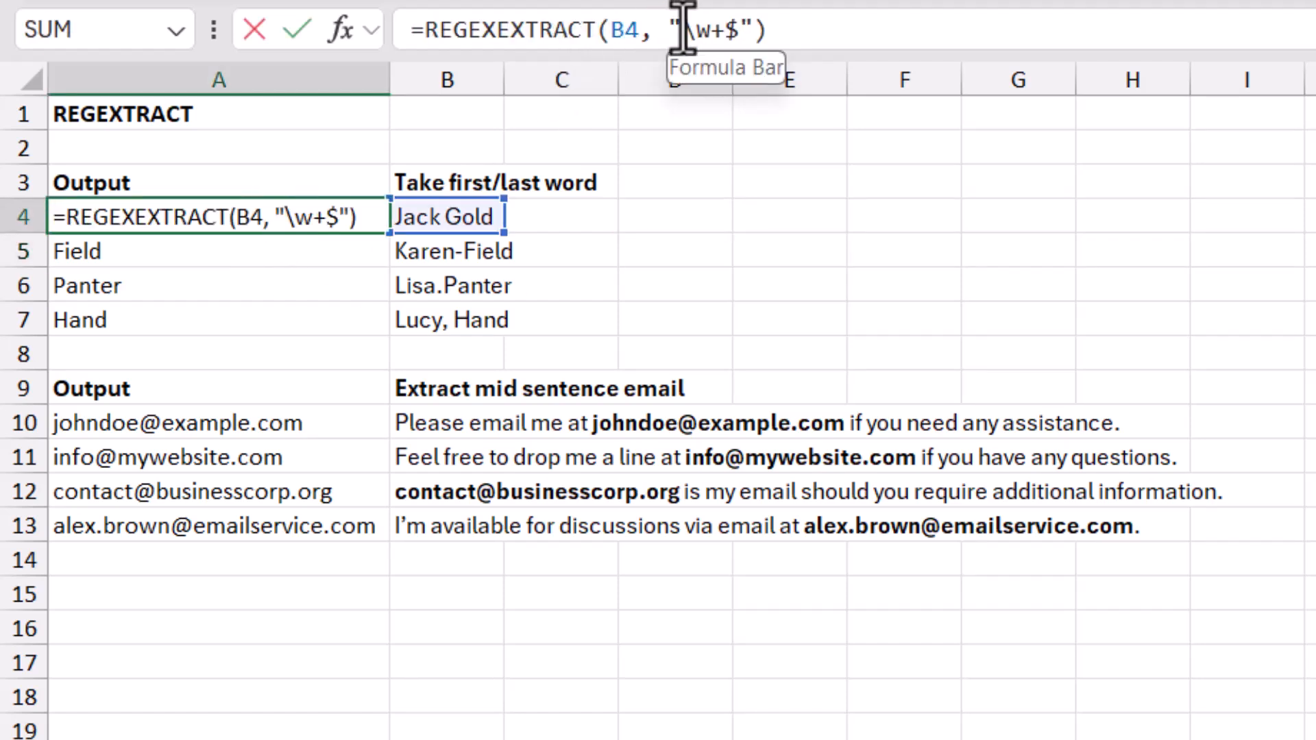
pyautogui.moveTo(684, 30); pyautogui.dragTo(722, 31)
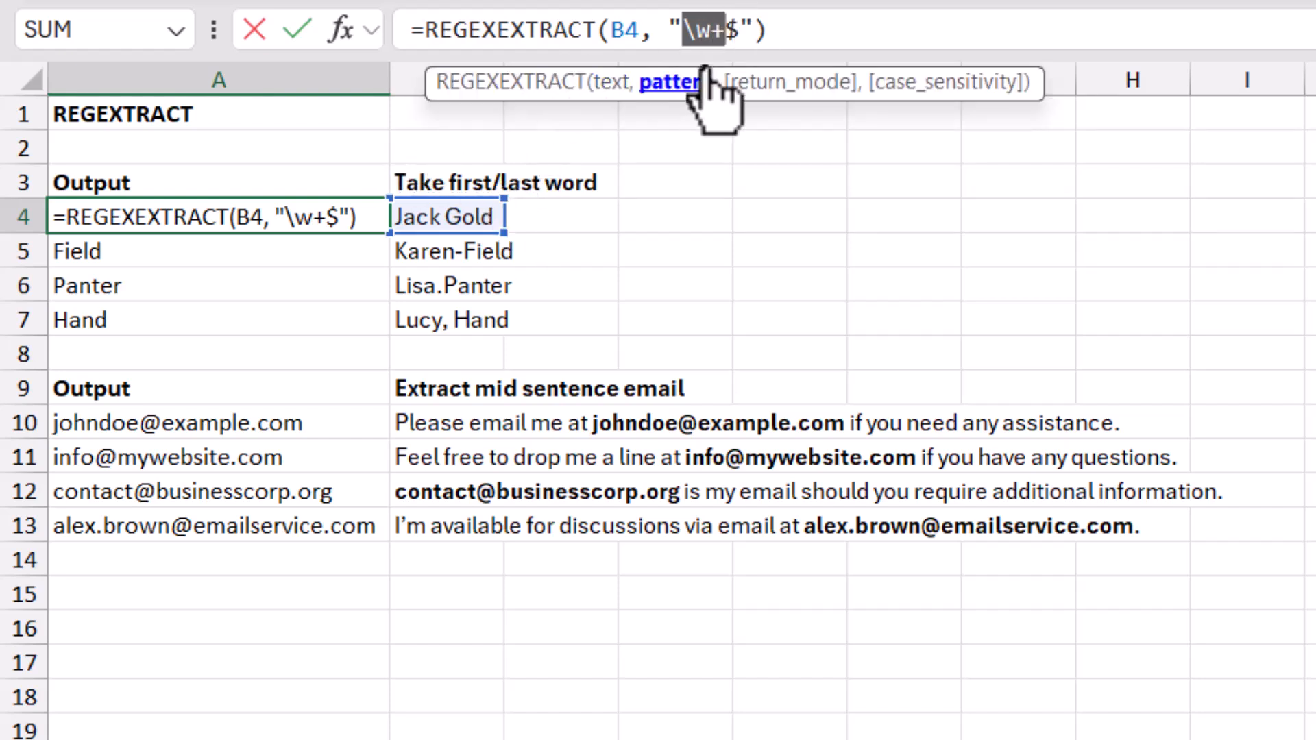
pyautogui.click(750, 31)
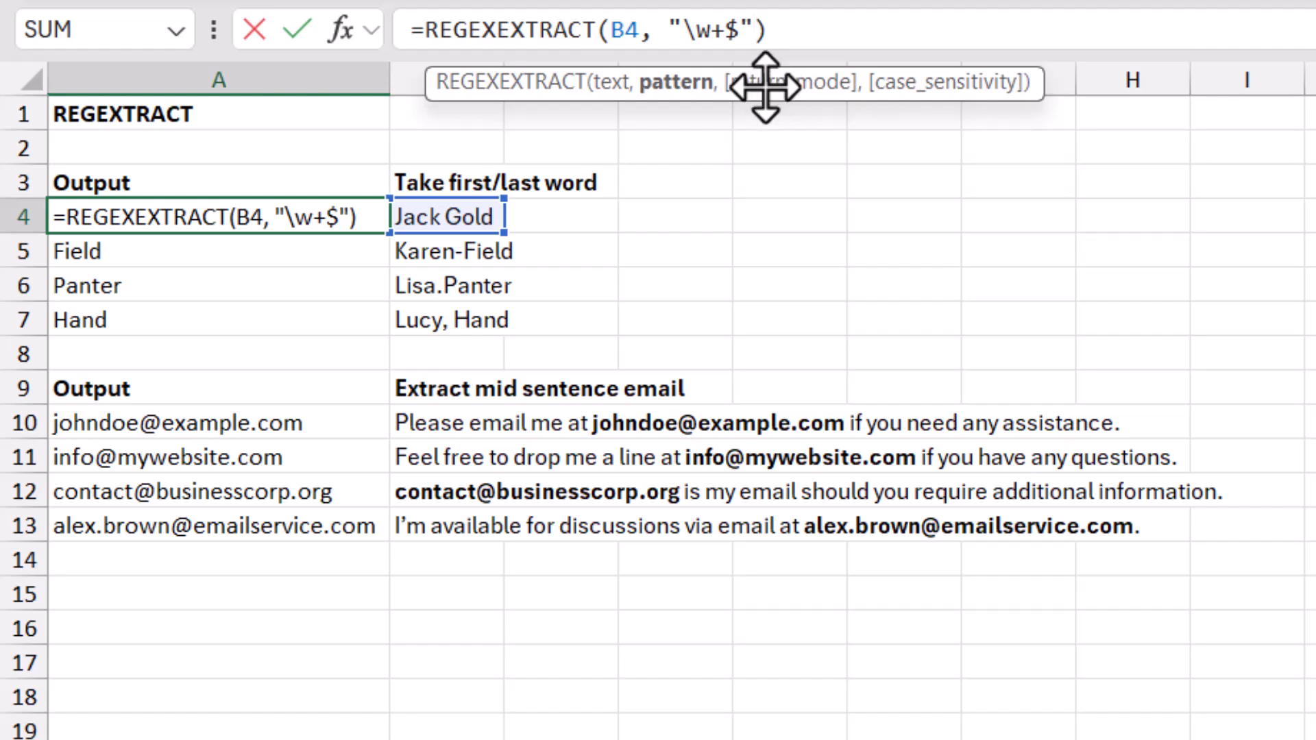
pyautogui.hotkey('ctrl', 'Return')
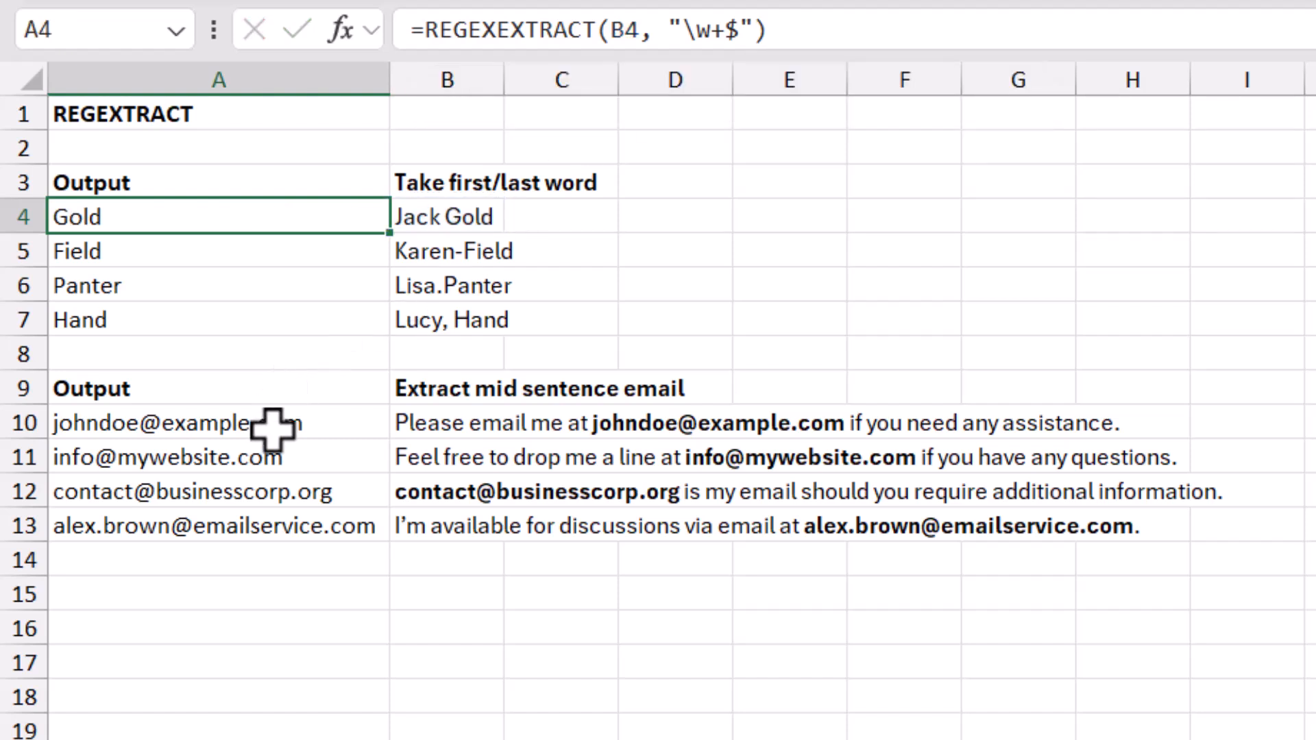
# Examine the longer email-matching pattern of the REGEXEXTRACT formula in A10, keep it as it is, and return to A4.
pyautogui.click(273, 426)
pyautogui.moveTo(698, 31); pyautogui.dragTo(1315, 31)
pyautogui.hotkey('ctrl', 'Return')
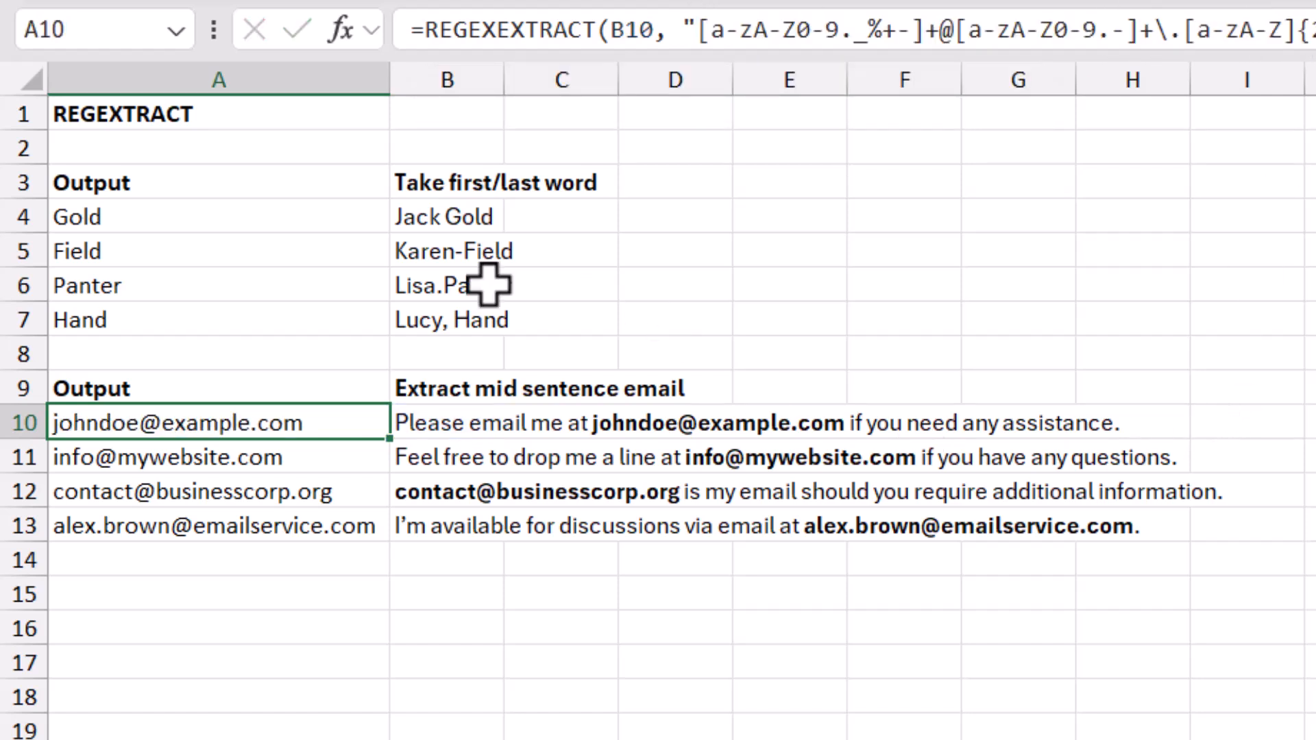
pyautogui.click(259, 214)
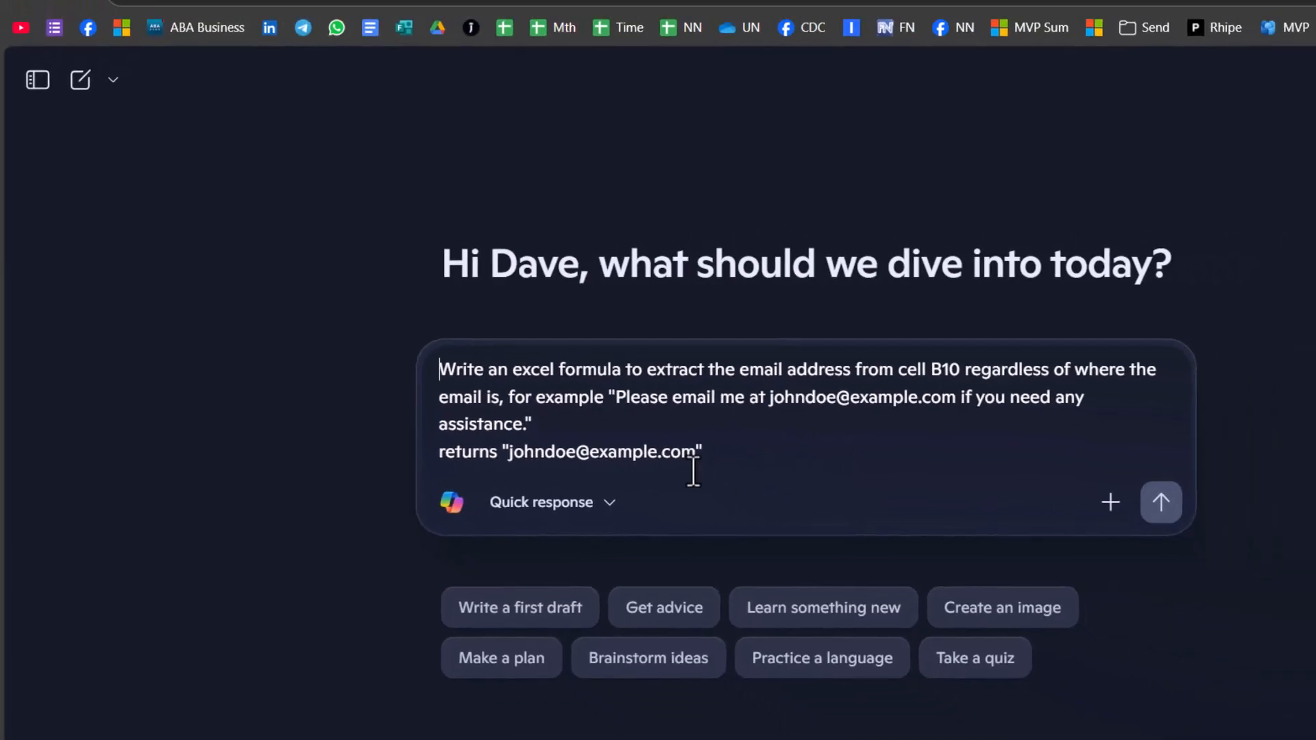
# In Microsoft Copilot, check the prepared prompt for an Excel formula extracting the email address from cell B10, with its example, and submit it.
pyautogui.moveTo(513, 370); pyautogui.dragTo(577, 370)
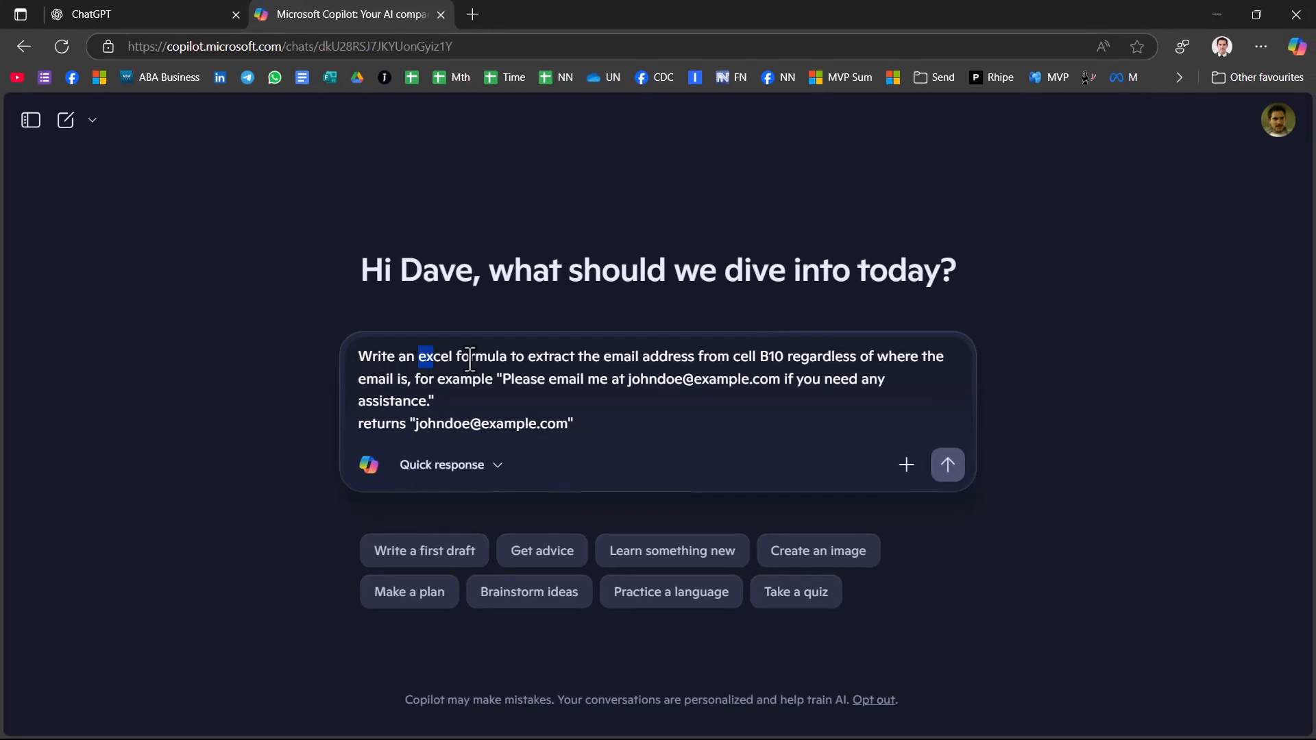
pyautogui.moveTo(470, 357); pyautogui.dragTo(697, 357)
pyautogui.click(788, 357)
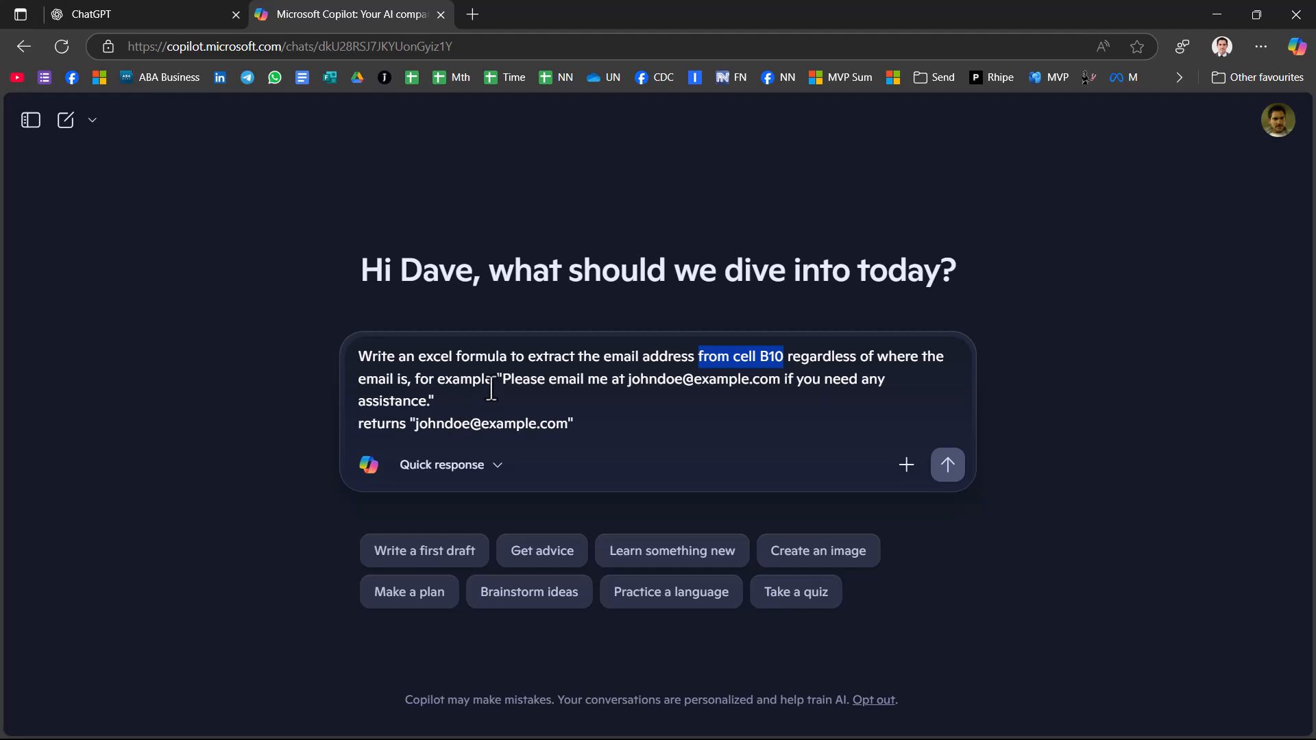
pyautogui.moveTo(416, 379); pyautogui.dragTo(611, 430)
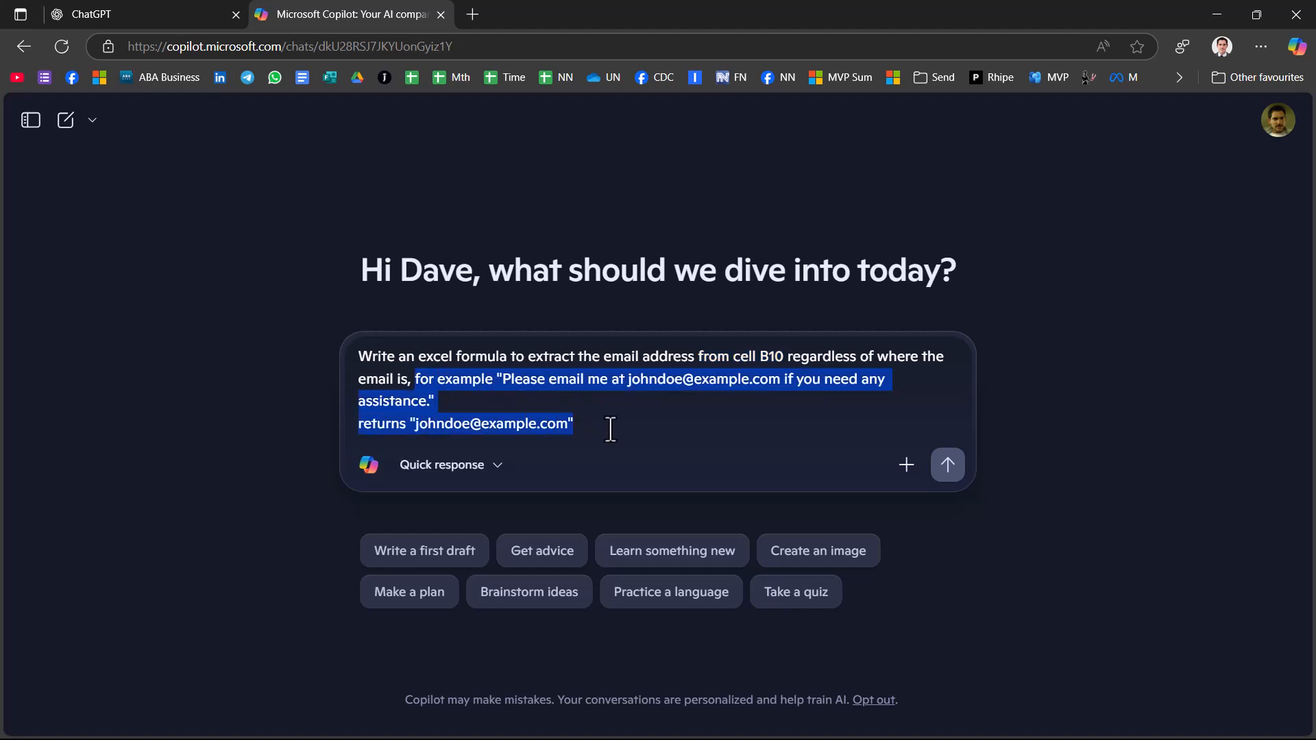
pyautogui.click(948, 468)
# Switch to ChatGPT and submit the same prompt for an Excel formula that extracts the email address from cell B10.
pyautogui.click(178, 15)
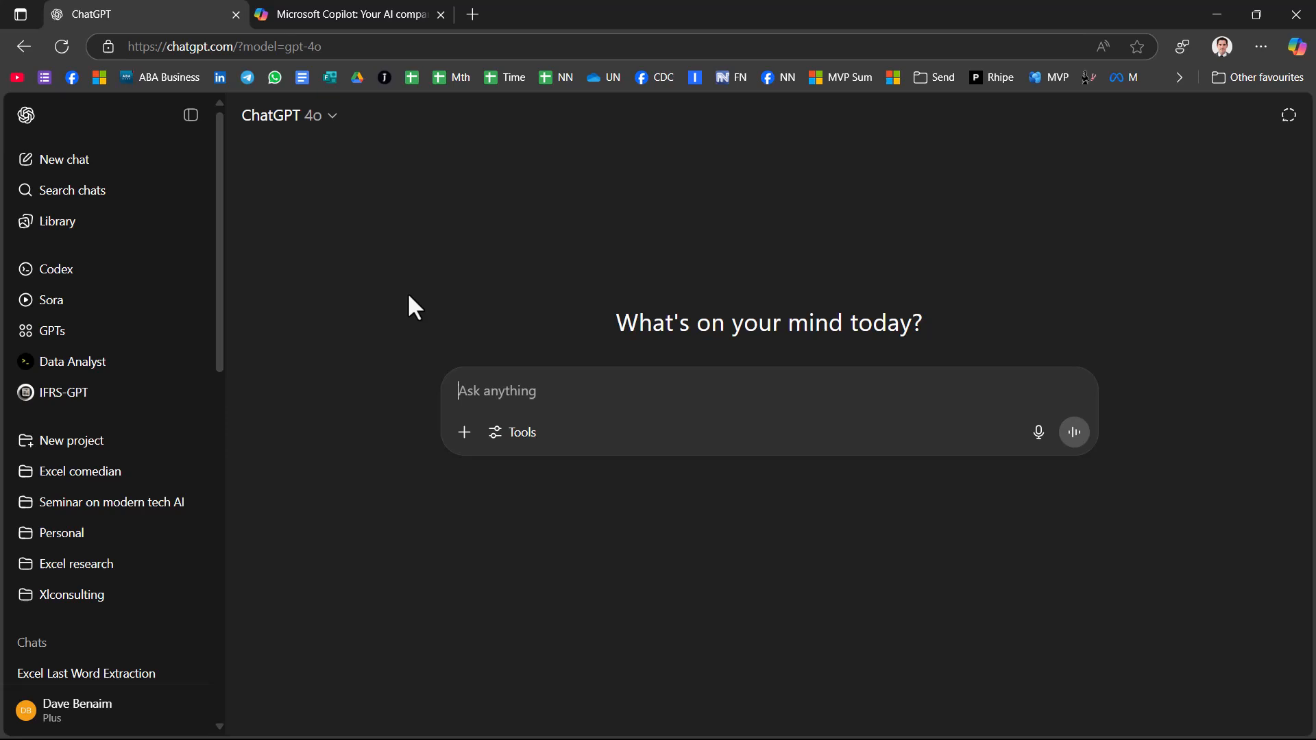
pyautogui.click(558, 409)
pyautogui.hotkey('ctrl', 'v')
pyautogui.click(1074, 473)
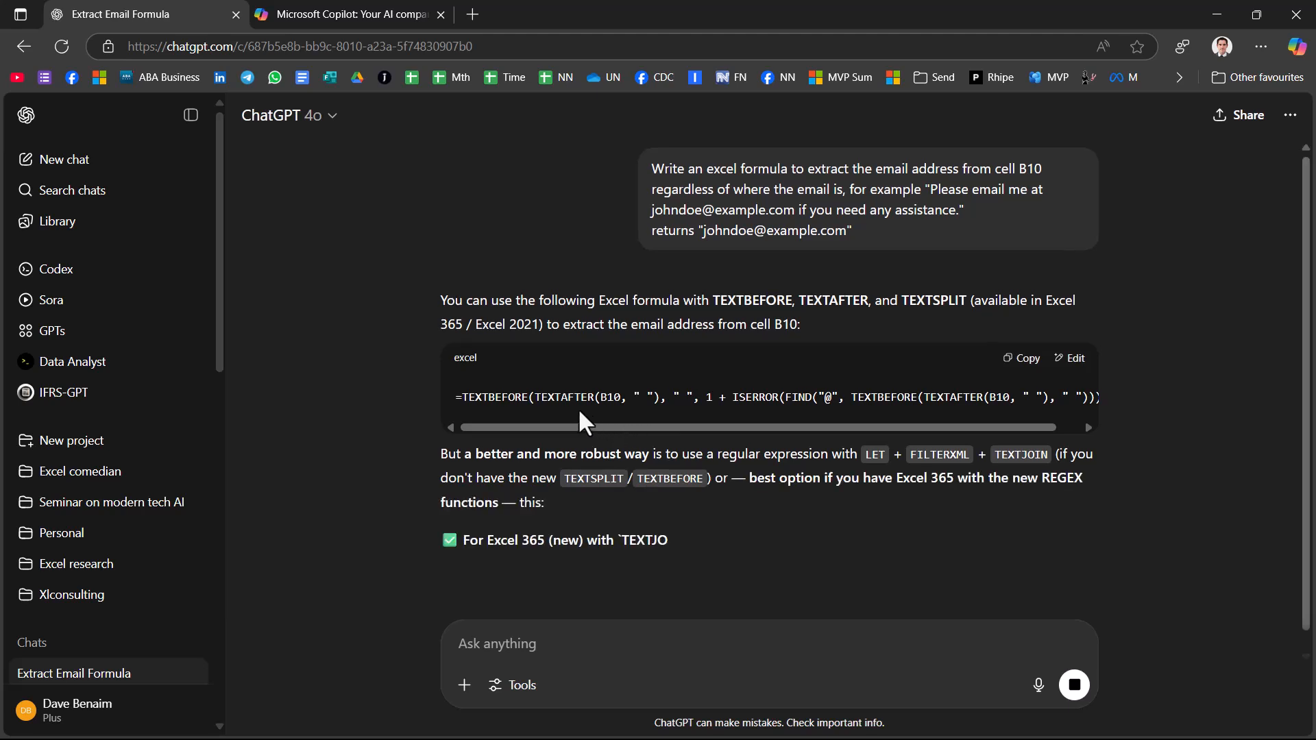
# Read through ChatGPT's suggested formulas and send the follow-up "give me it for google sheets".
pyautogui.scroll(-3, 869, 403)
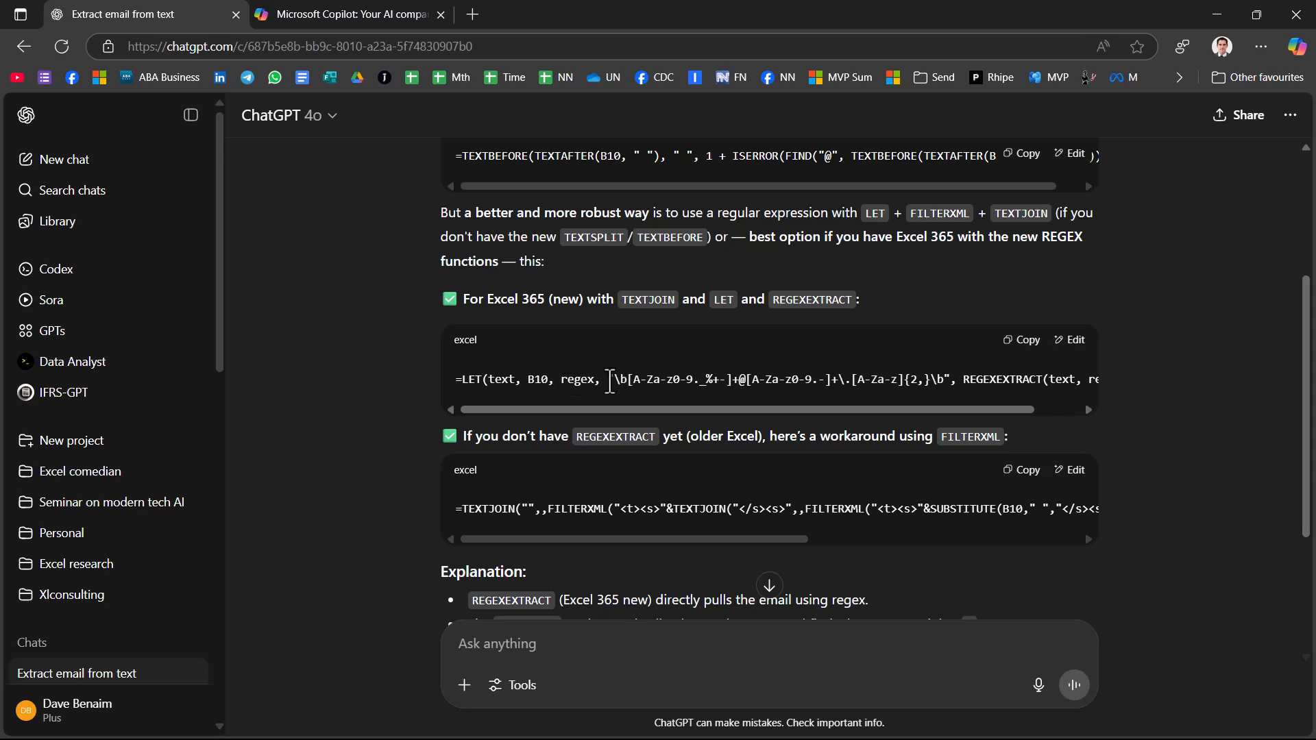
pyautogui.scroll(-2, 679, 480)
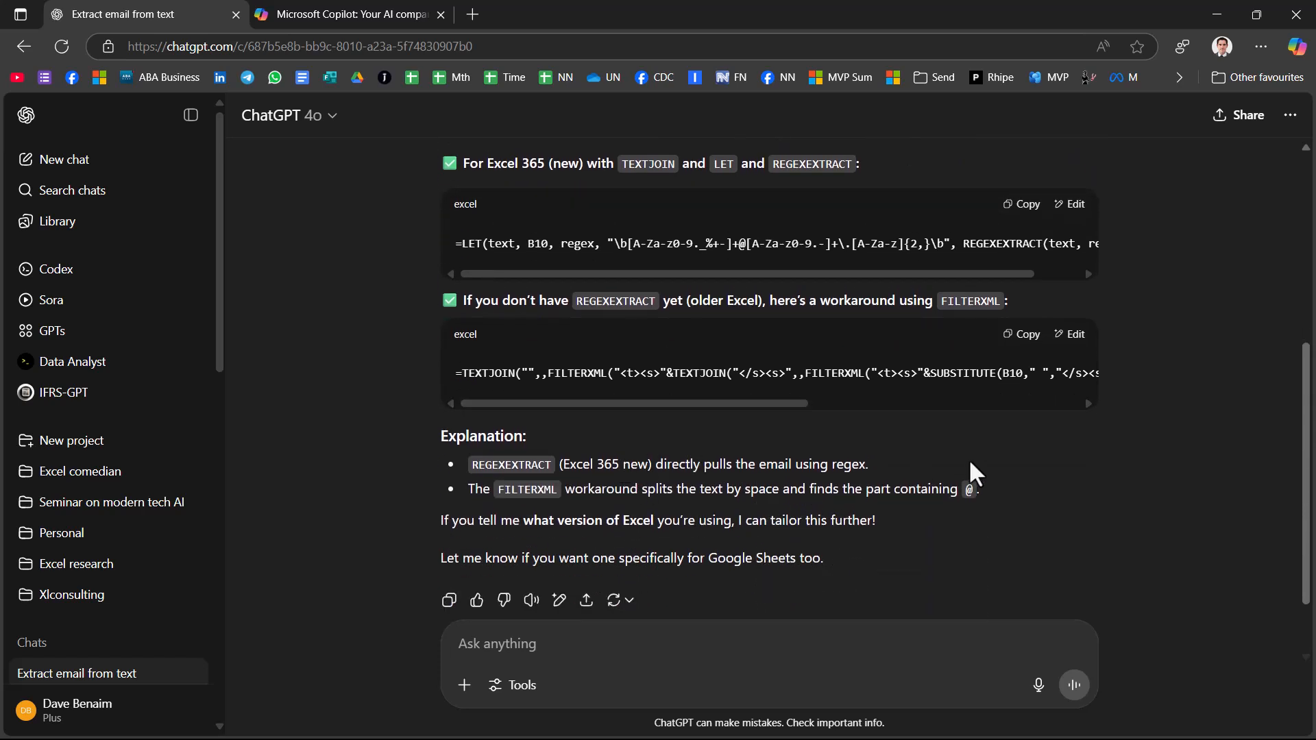
pyautogui.moveTo(1308, 472); pyautogui.dragTo(1287, 269)
pyautogui.click(769, 585)
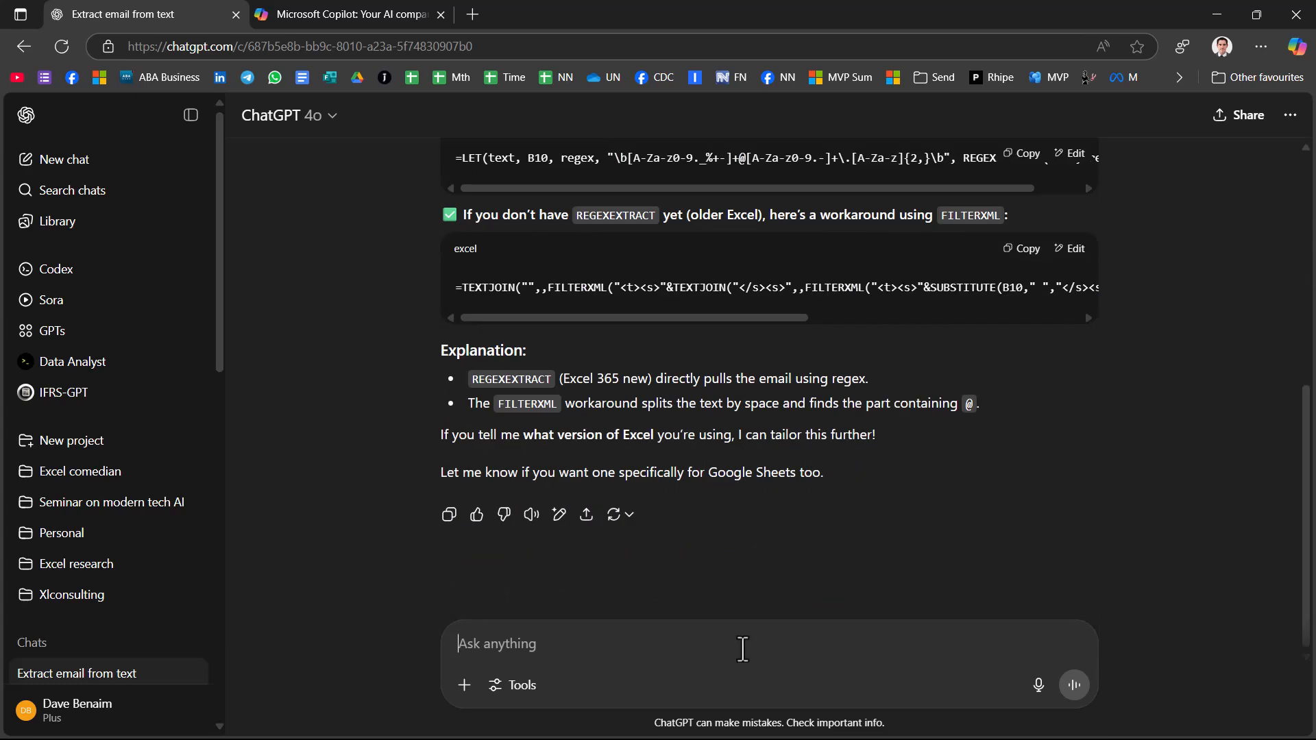
pyautogui.write('give me it for google sheets')
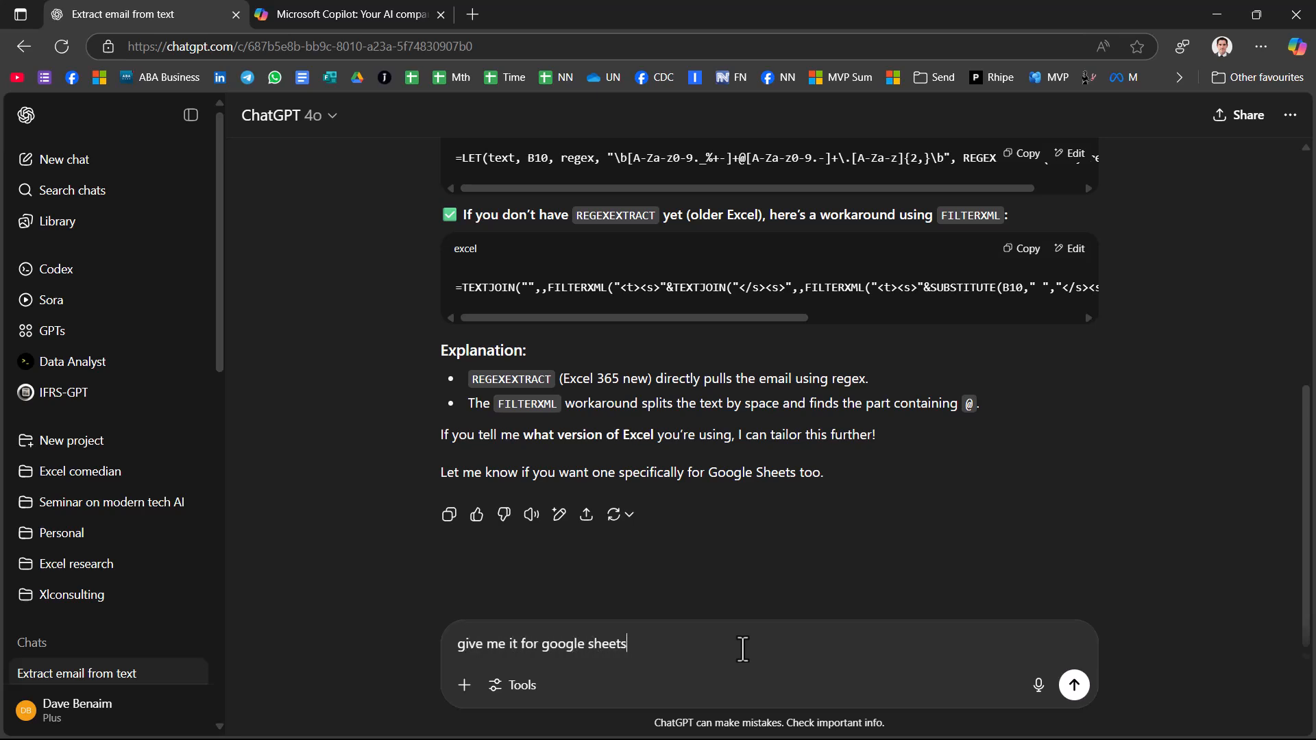
pyautogui.press('Return')
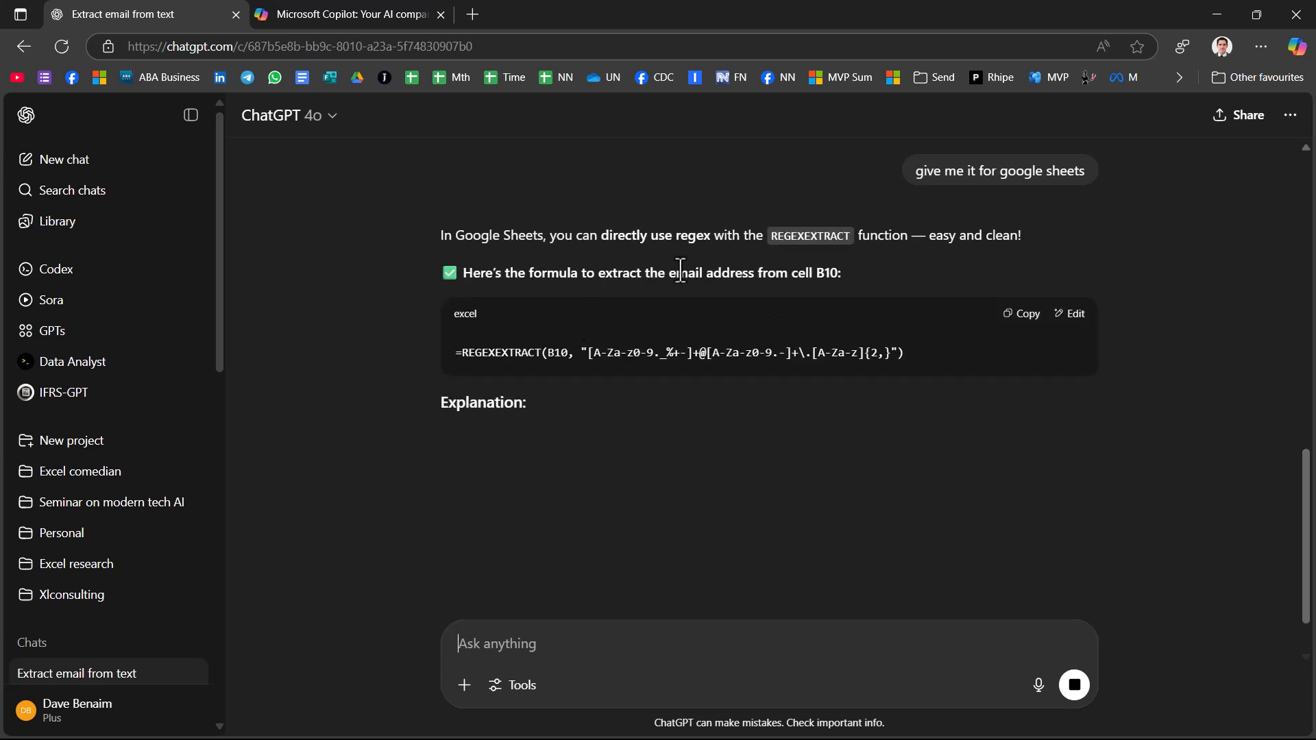
# Copy ChatGPT's REGEXEXTRACT formula for B10 and enter it in cell E10 of the REGEX sheet in Excel.
pyautogui.click(1026, 315)
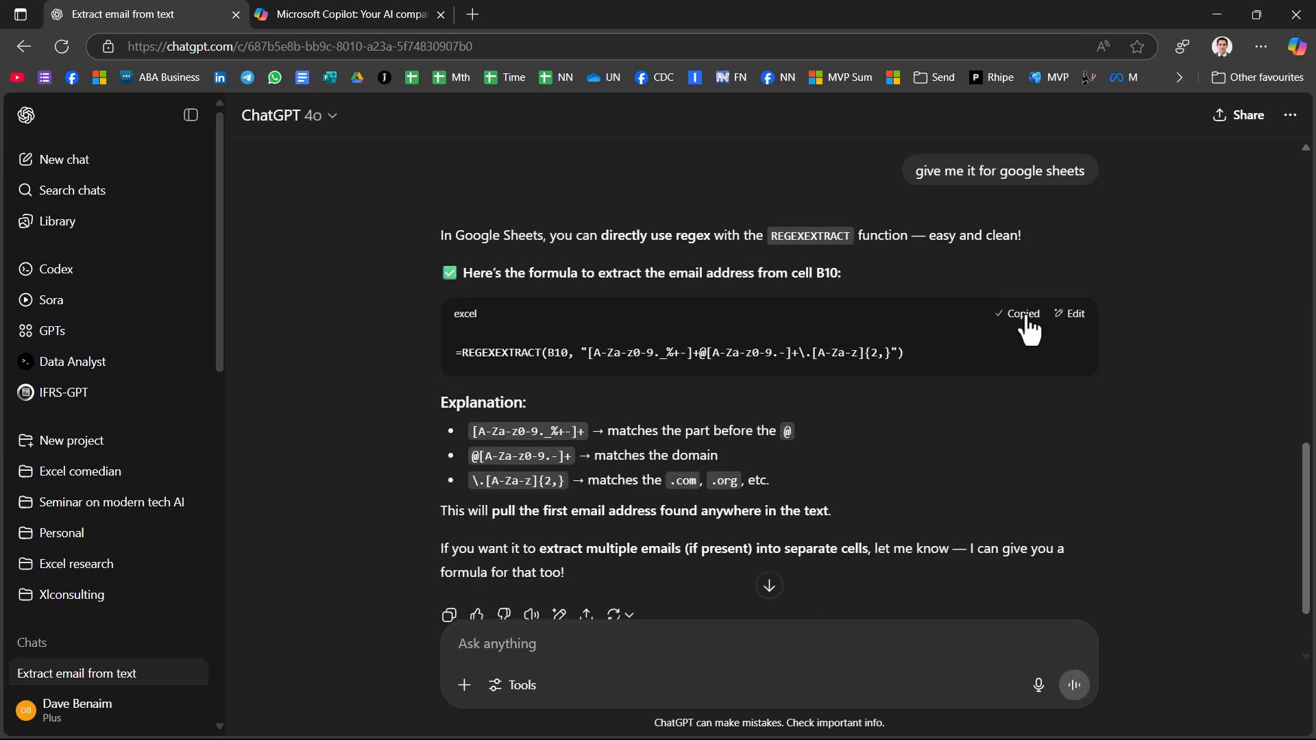
pyautogui.hotkey('alt', 'Tab')
pyautogui.doubleClick(382, 358)
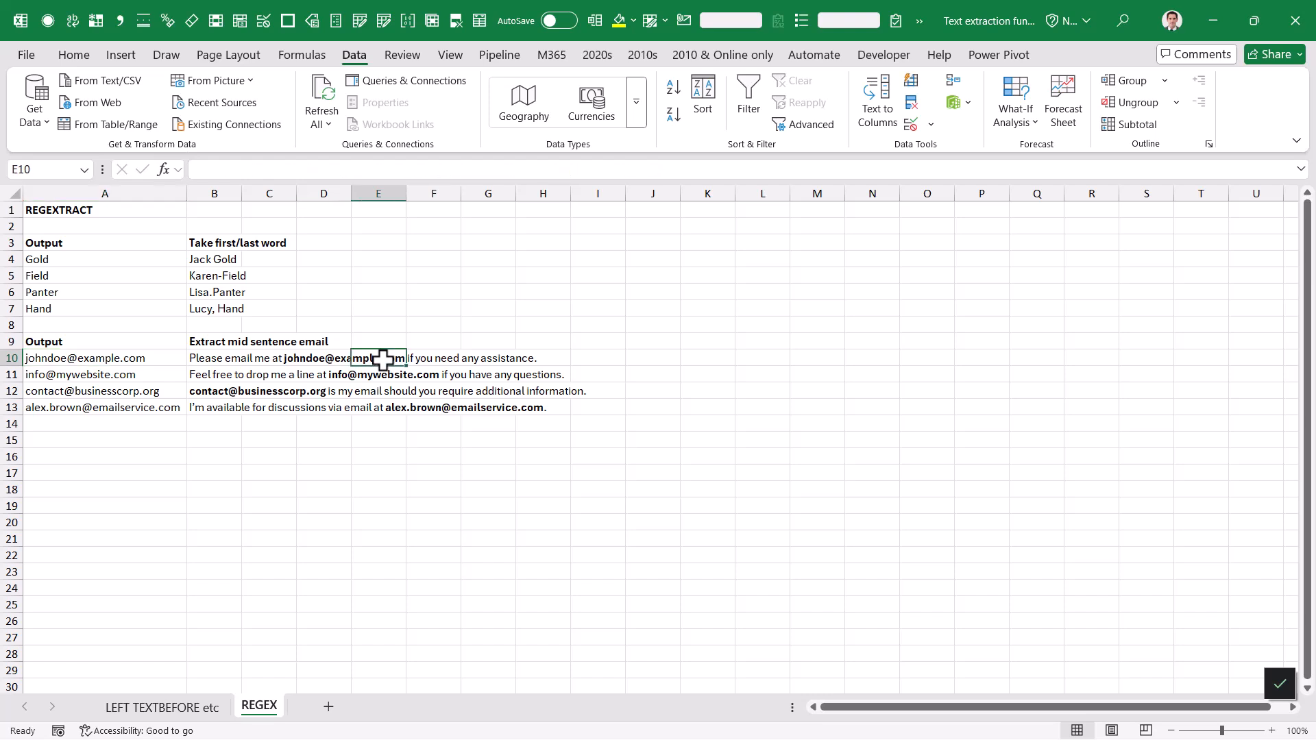
pyautogui.hotkey('ctrl', 'v')
pyautogui.hotkey('ctrl', 'Return')
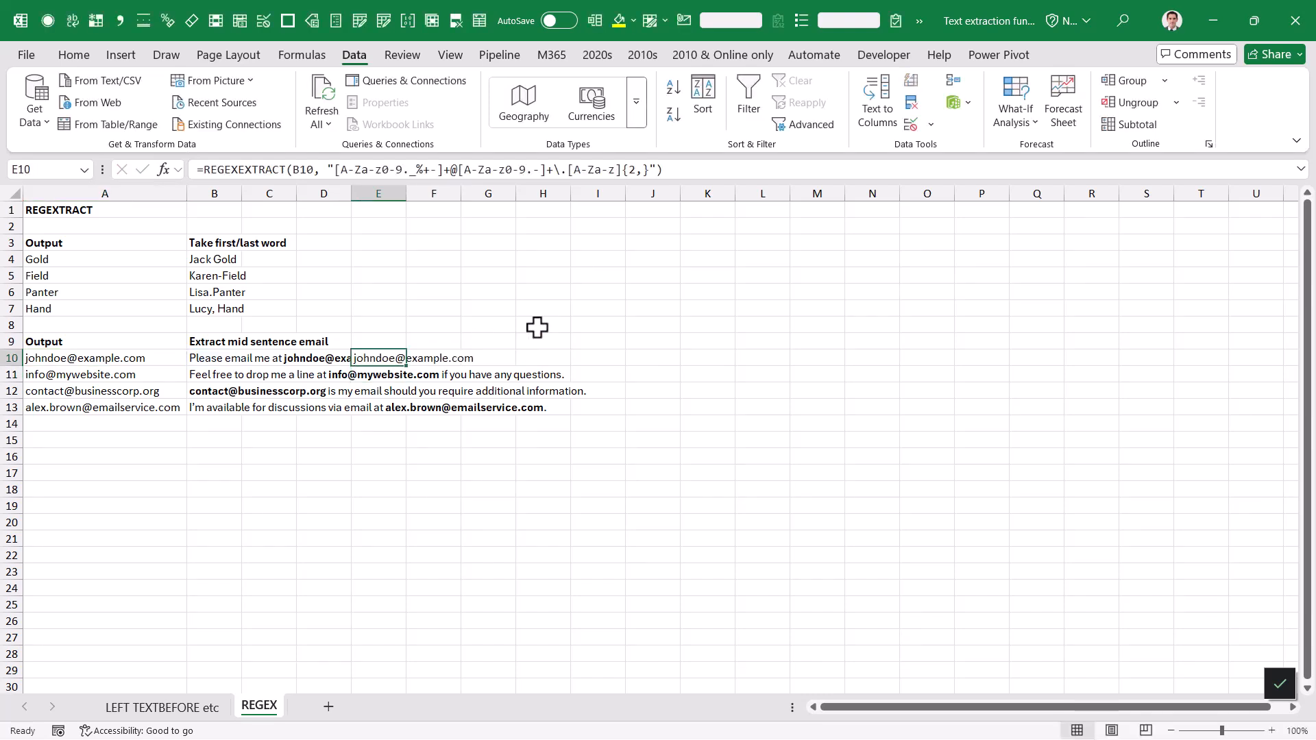
# Switch back to the Microsoft Copilot chat and review the formula it suggests for cell B10.
pyautogui.hotkey('alt', 'Tab')
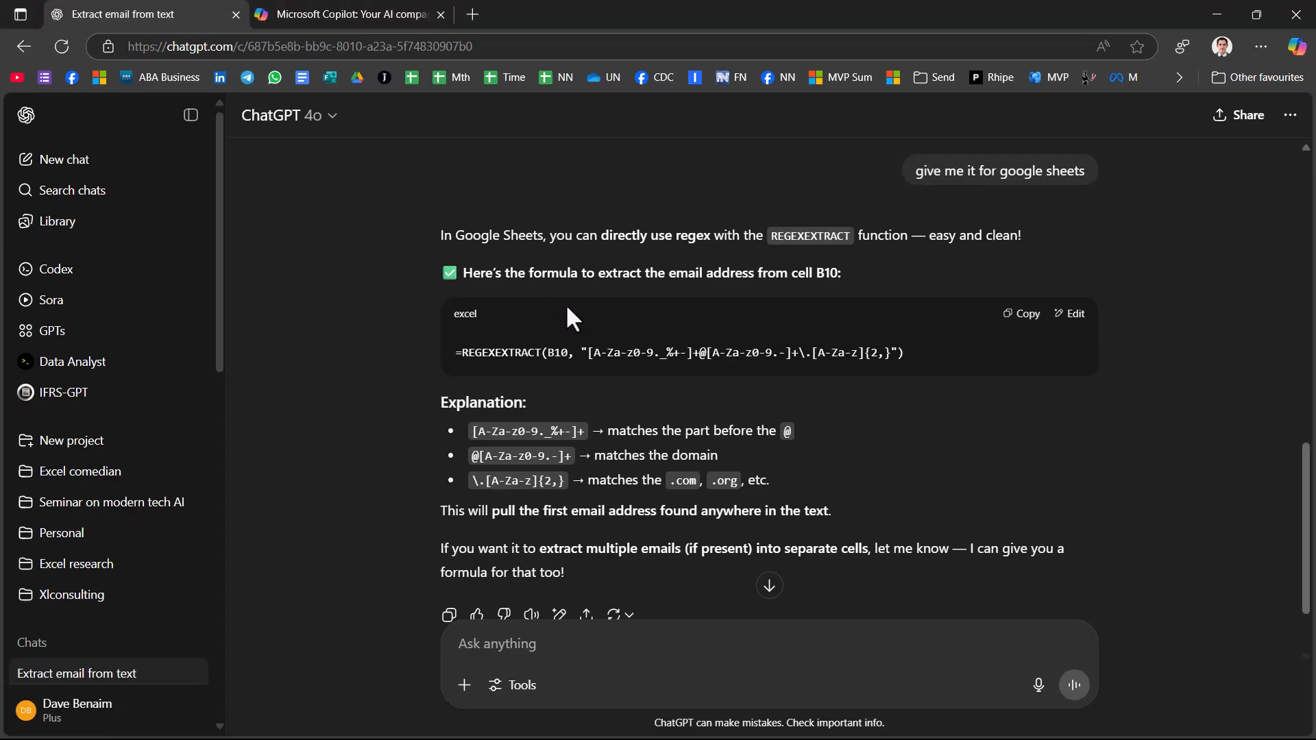
pyautogui.click(343, 13)
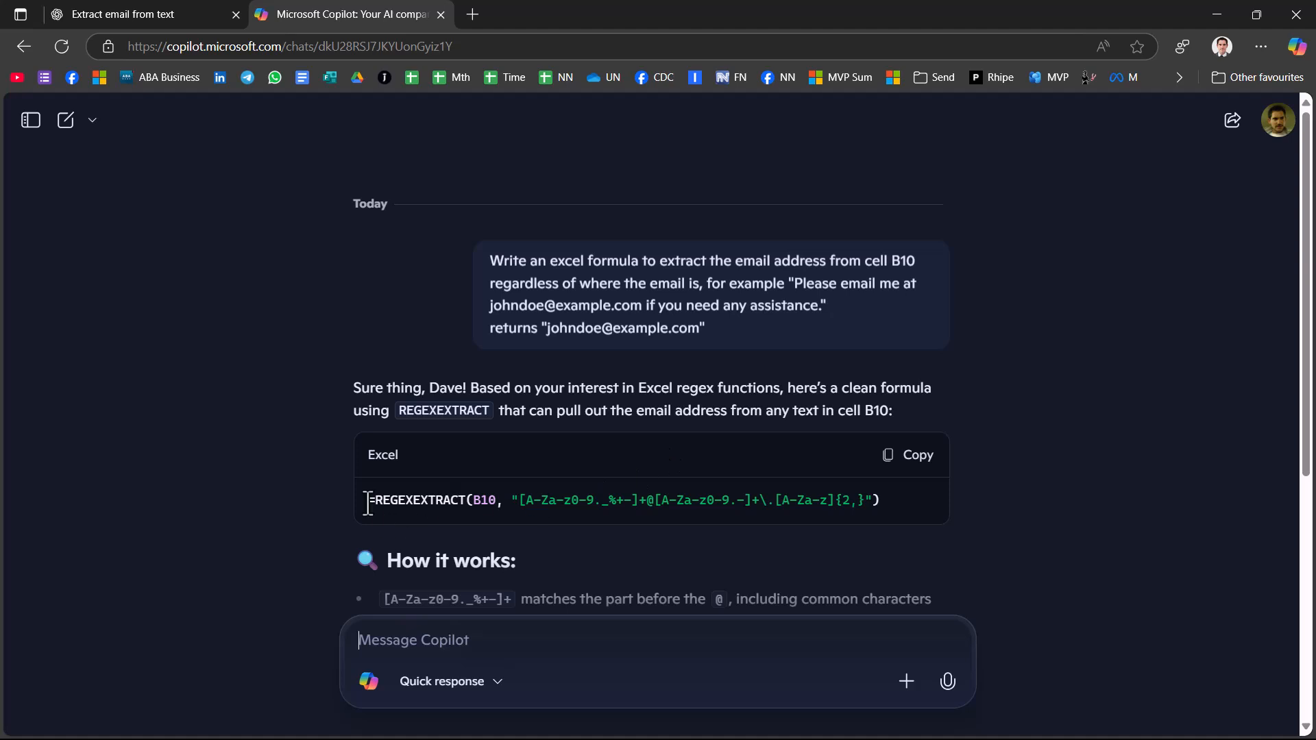